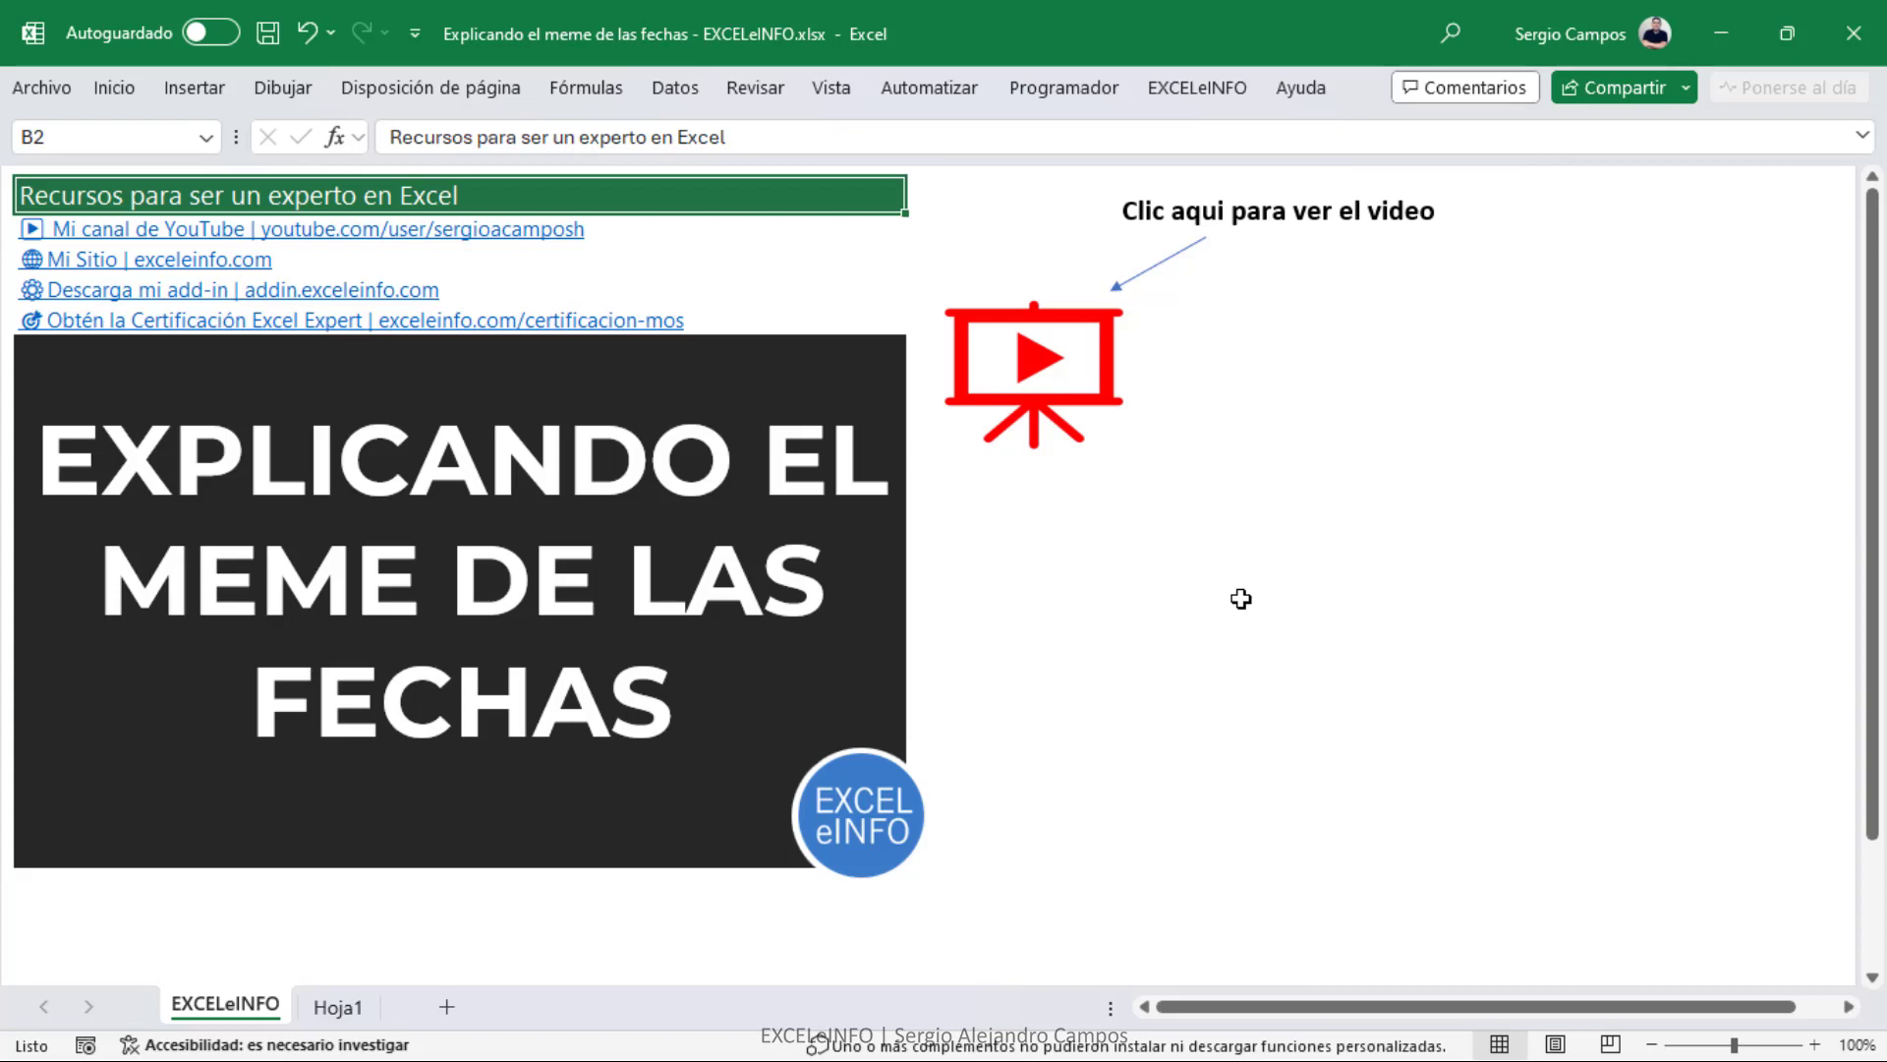
# Step: Switch to the Hoja1 sheet, review the JAN–DEC abbreviations under FECHA1, and stop at C6
pyautogui.click(339, 1006)
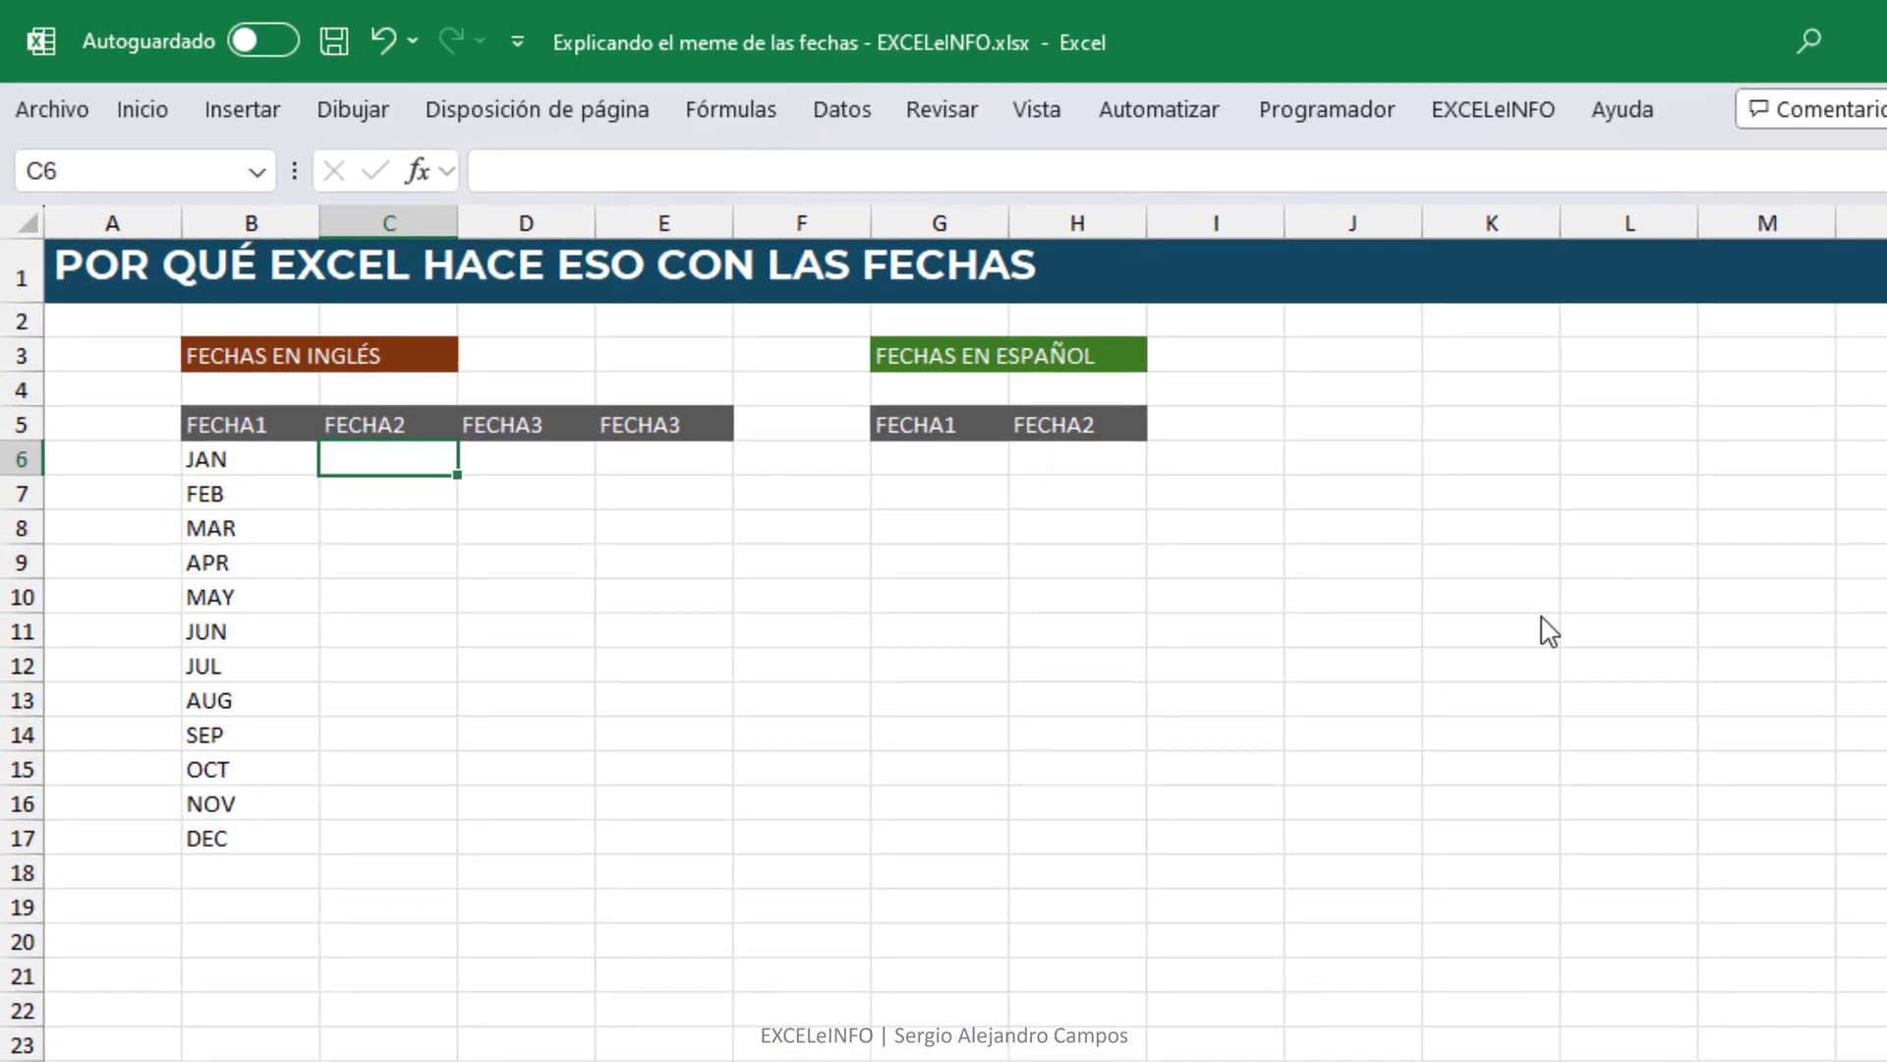
pyautogui.click(245, 462)
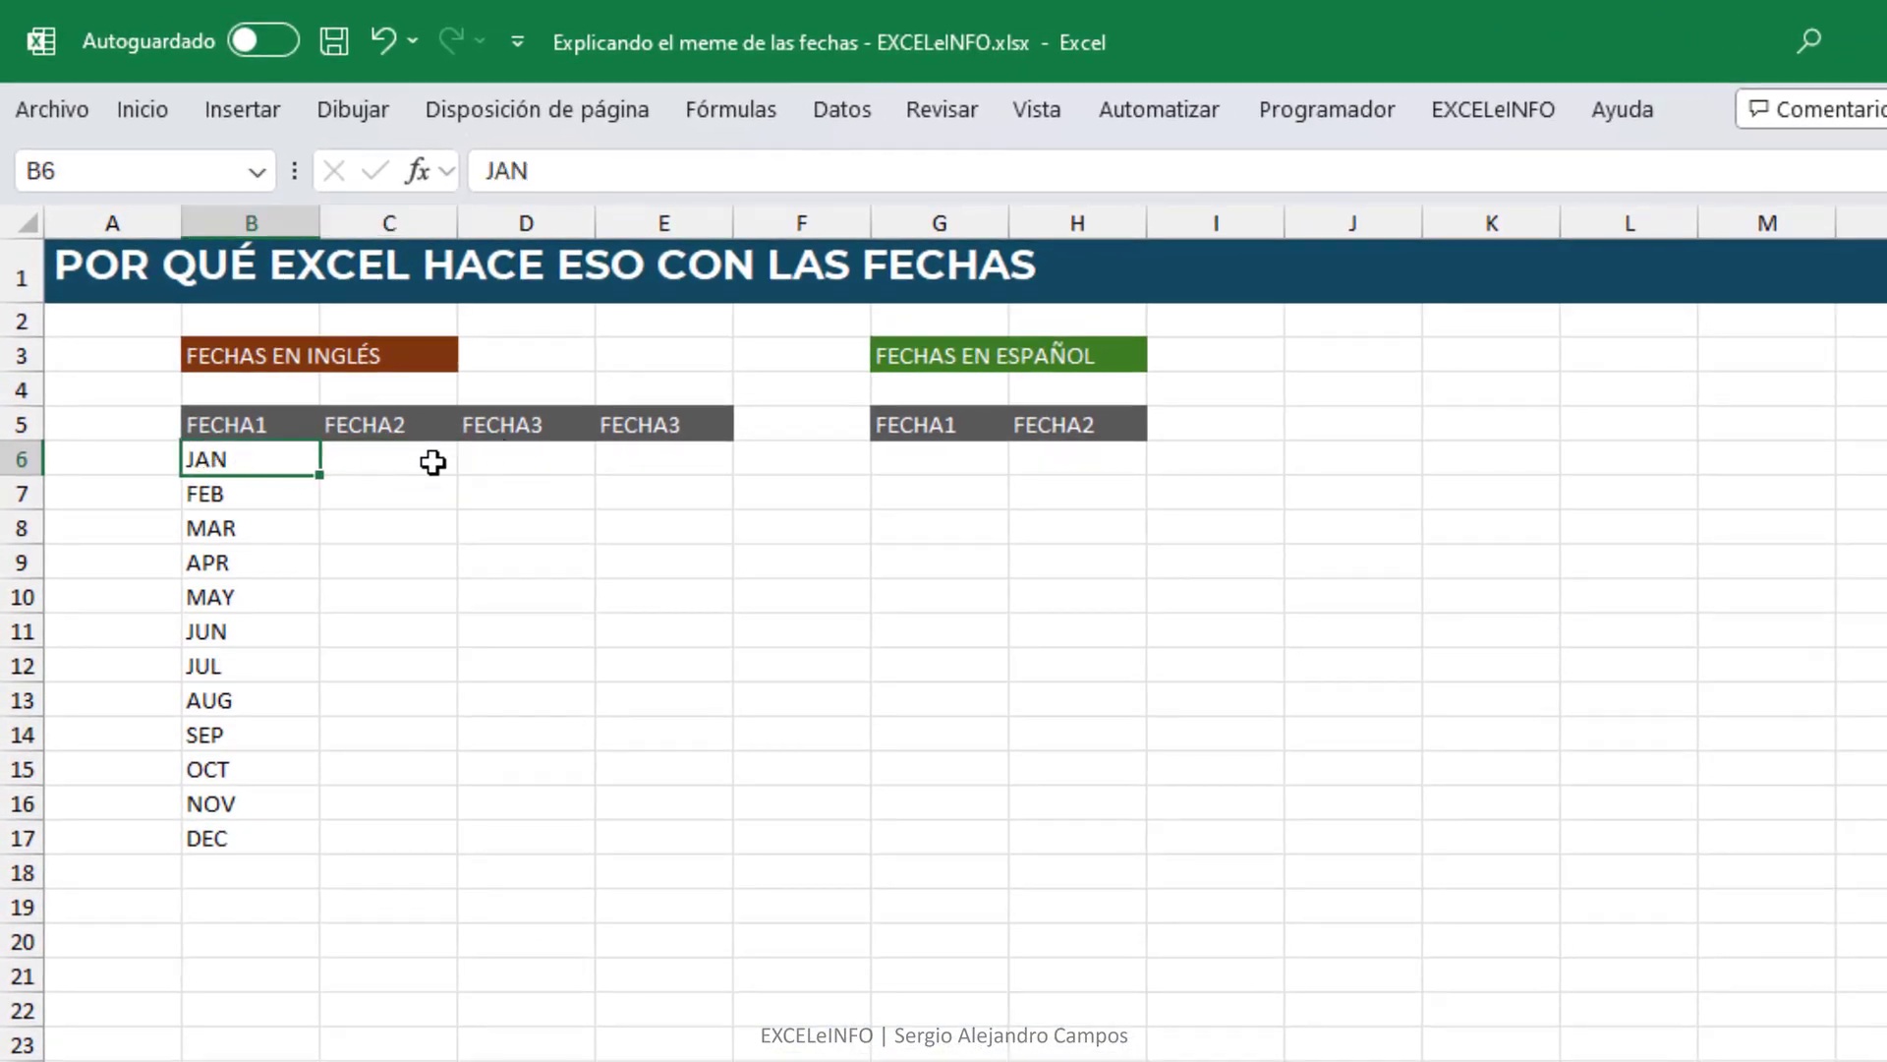
pyautogui.press('Down')
pyautogui.press('Up')
pyautogui.press('Down')
pyautogui.press('Down')
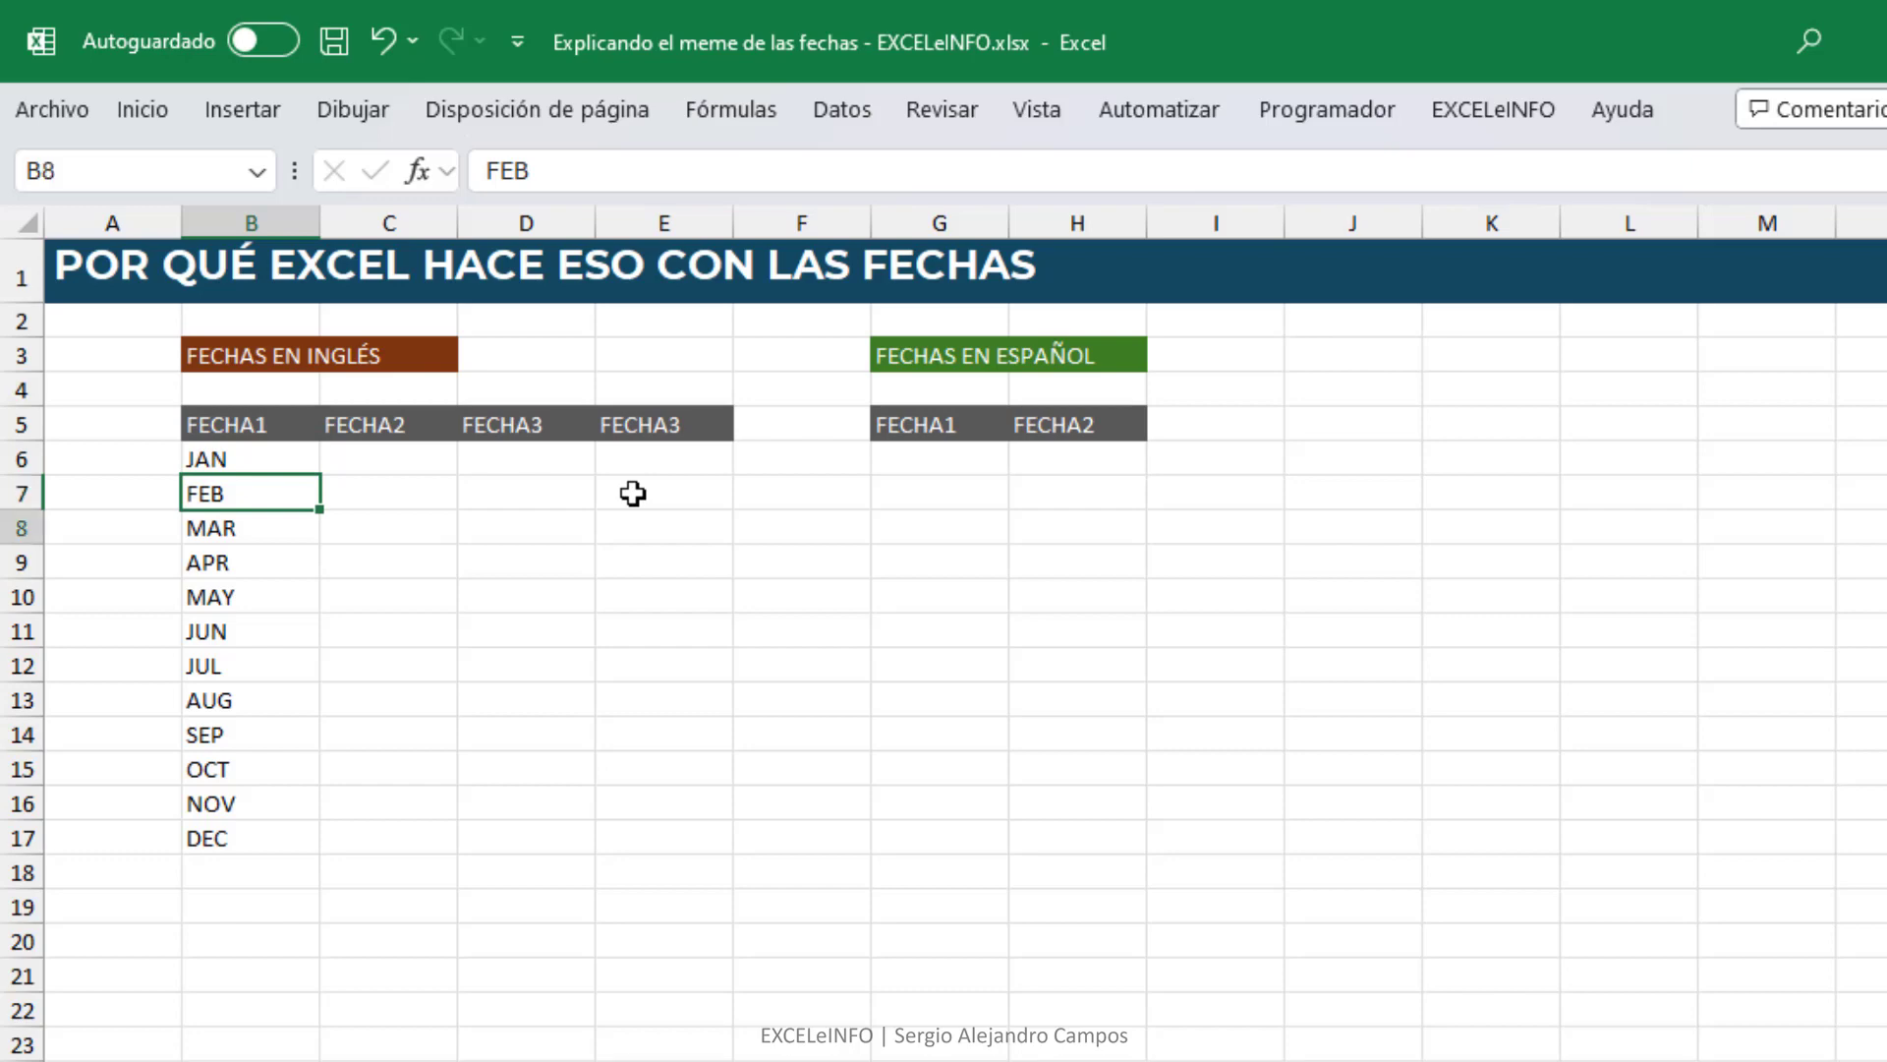
pyautogui.press('Down')
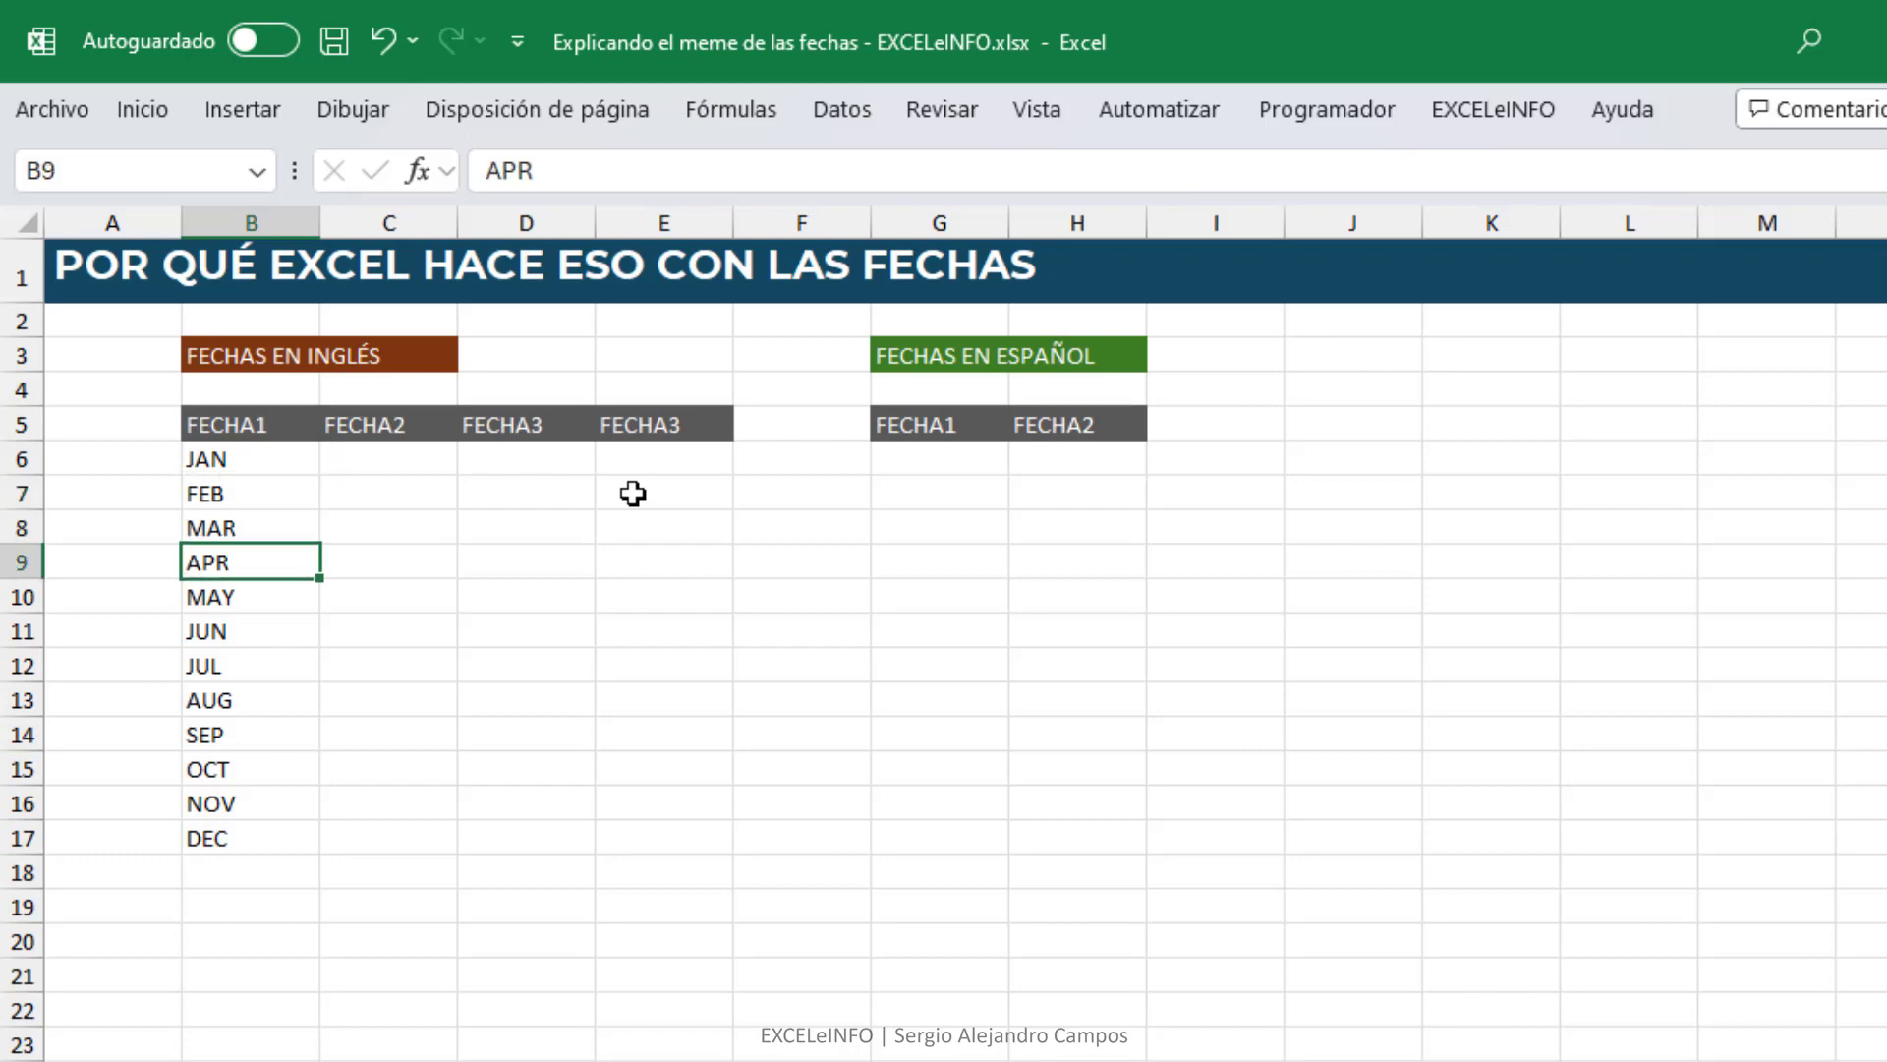
pyautogui.press('Up')
pyautogui.press('Up')
pyautogui.press('Up')
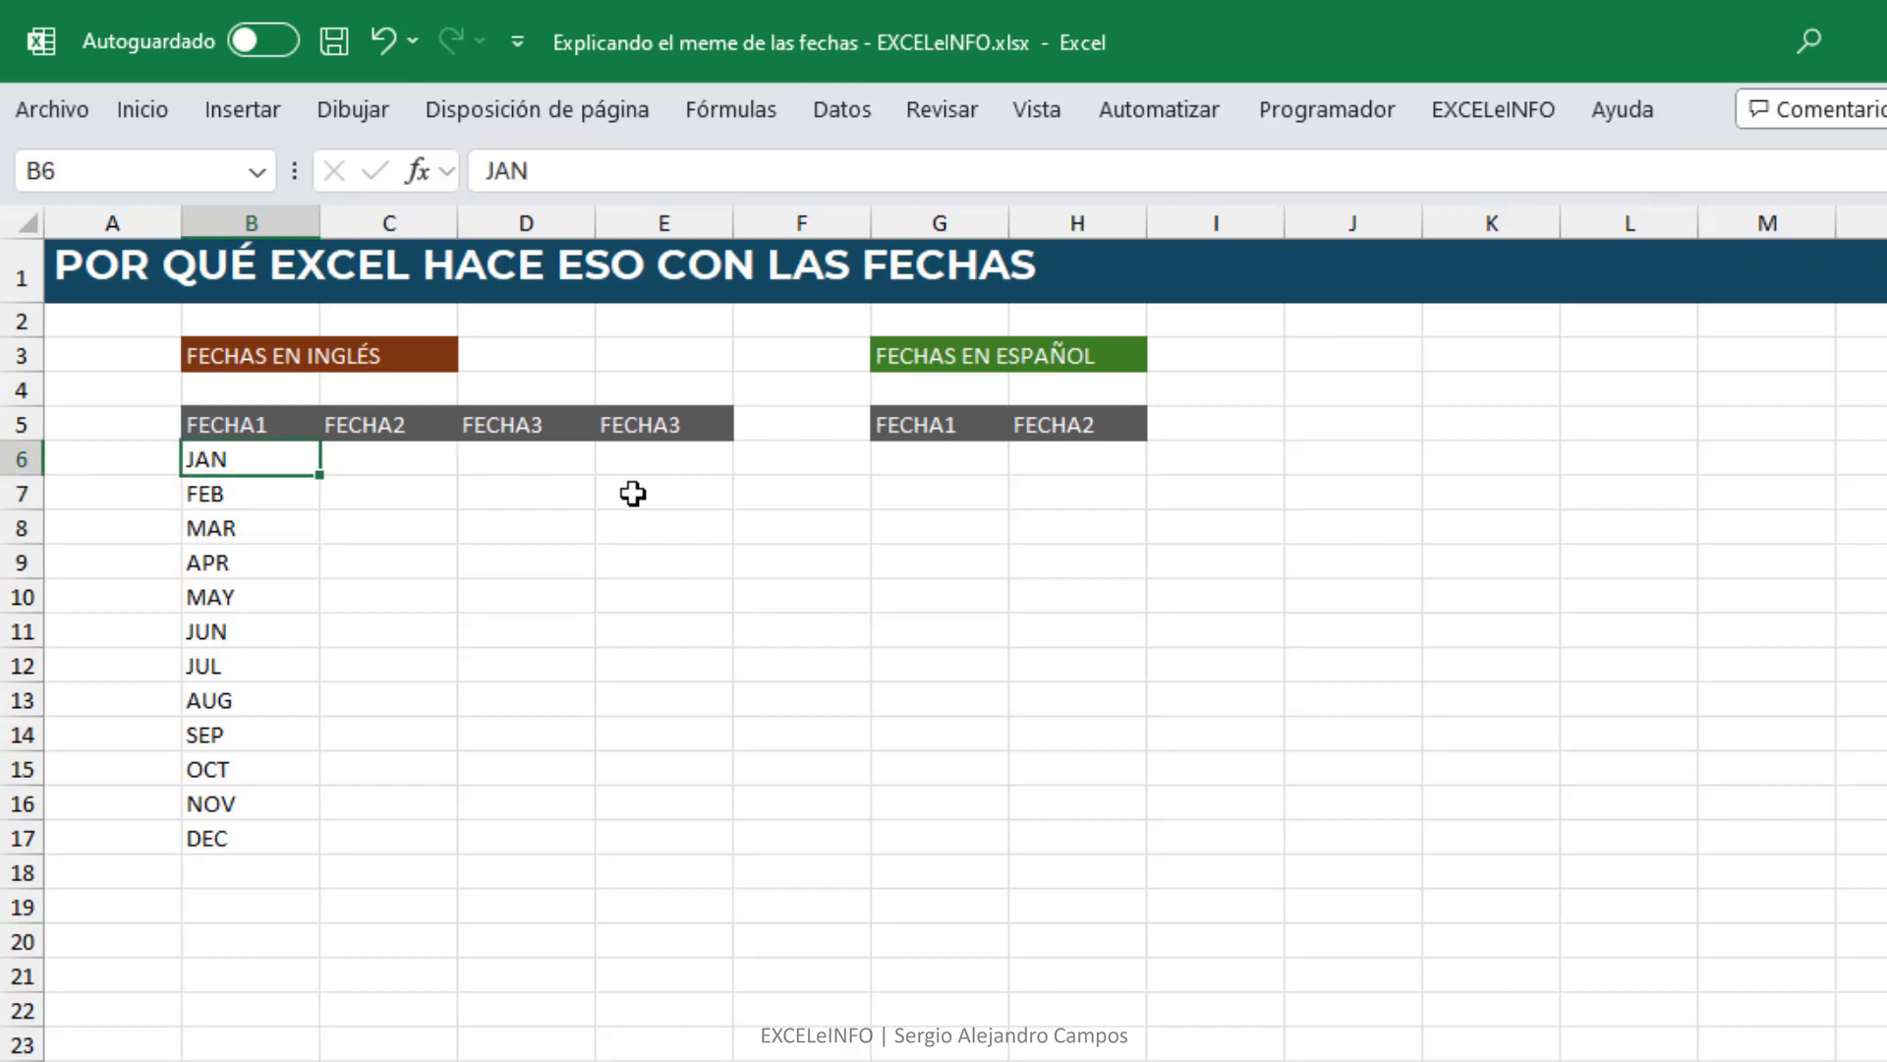
pyautogui.press('Right')
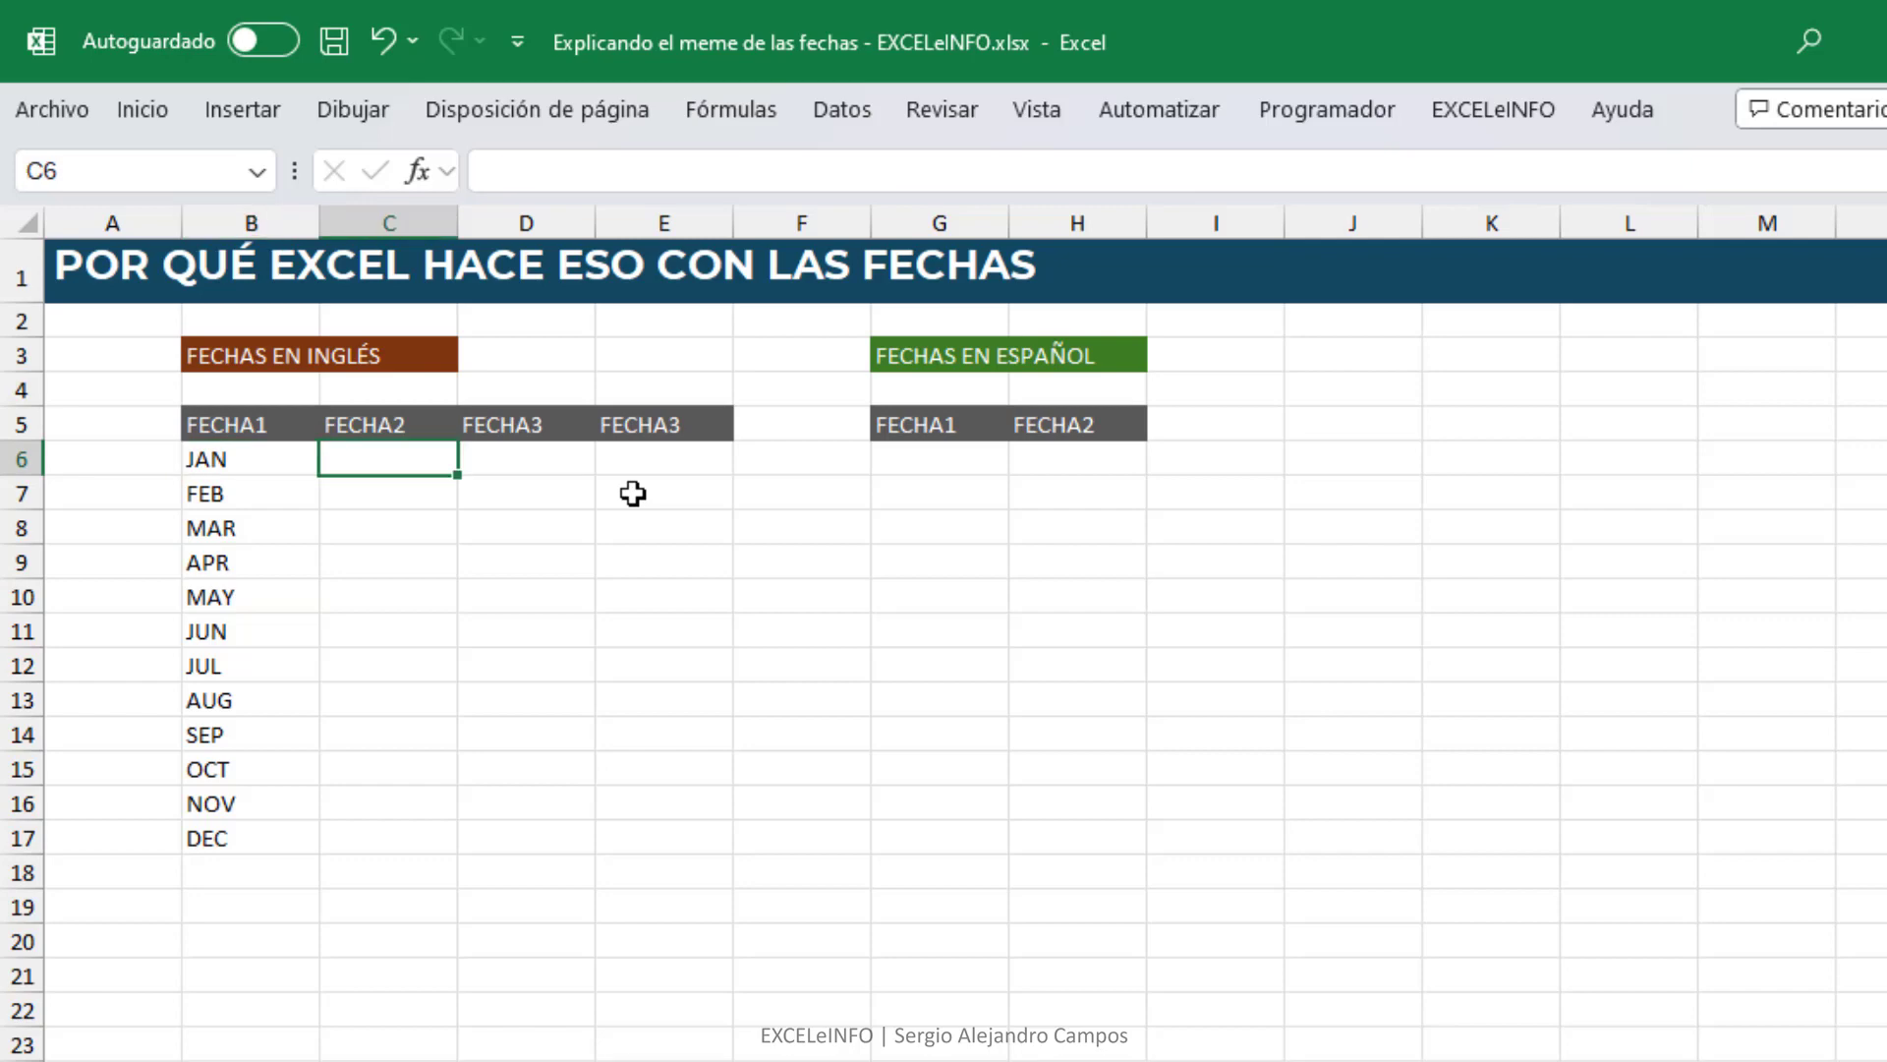
# Step: Enter January in C6 and Febuary in C7 of the FECHA2 column
pyautogui.write('Janu')
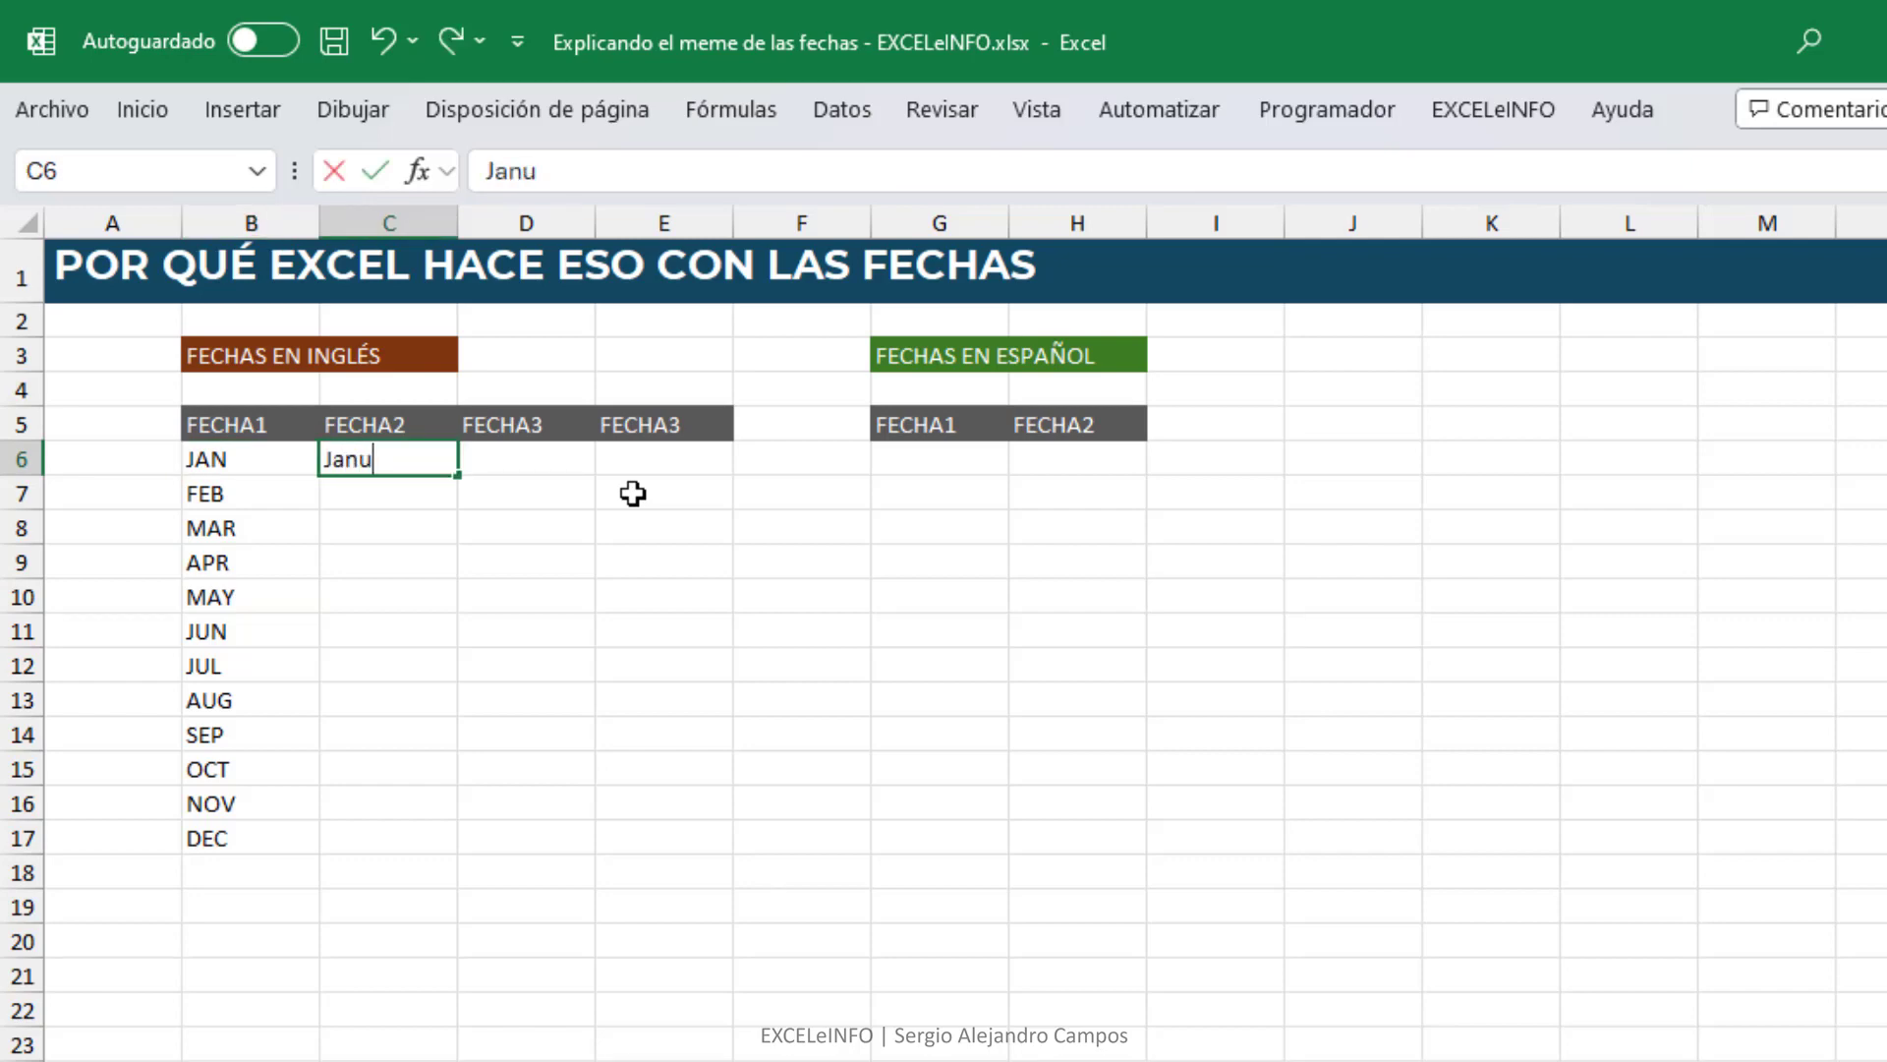
pyautogui.write('ary')
pyautogui.press('Return')
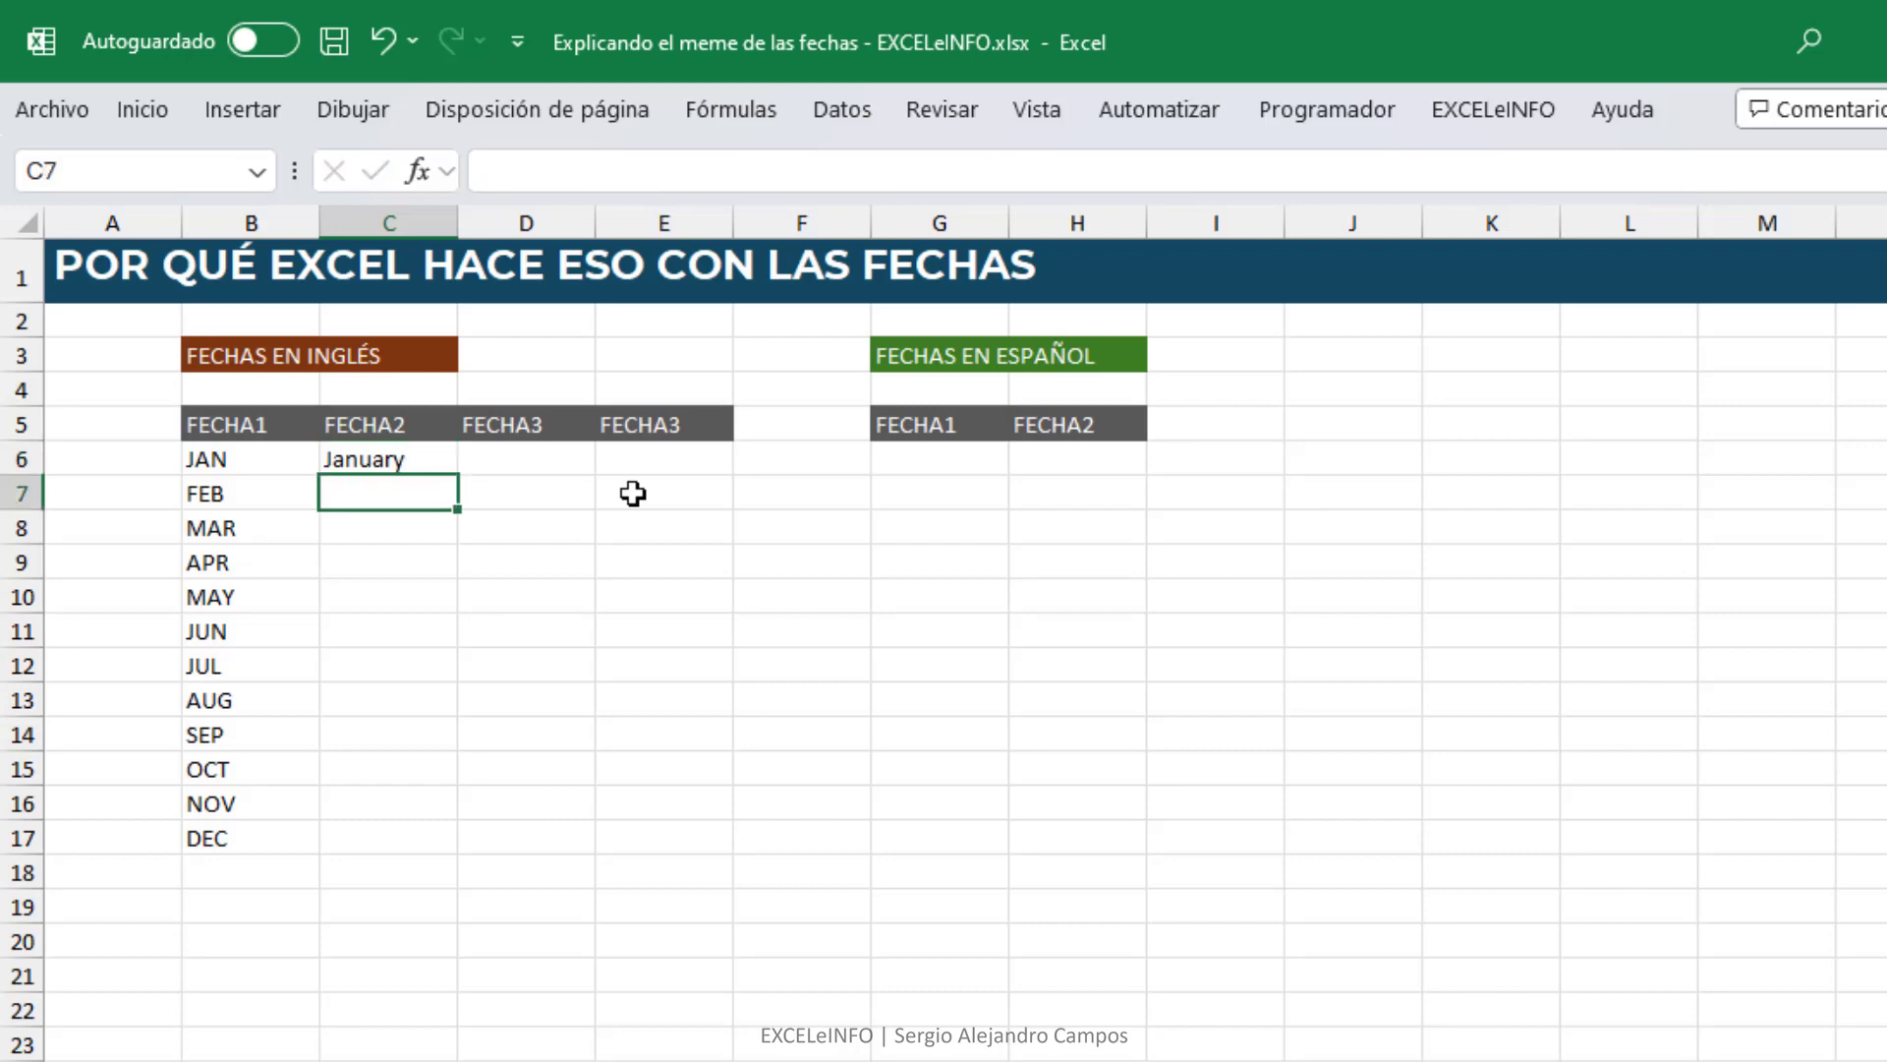
pyautogui.write('Febuary')
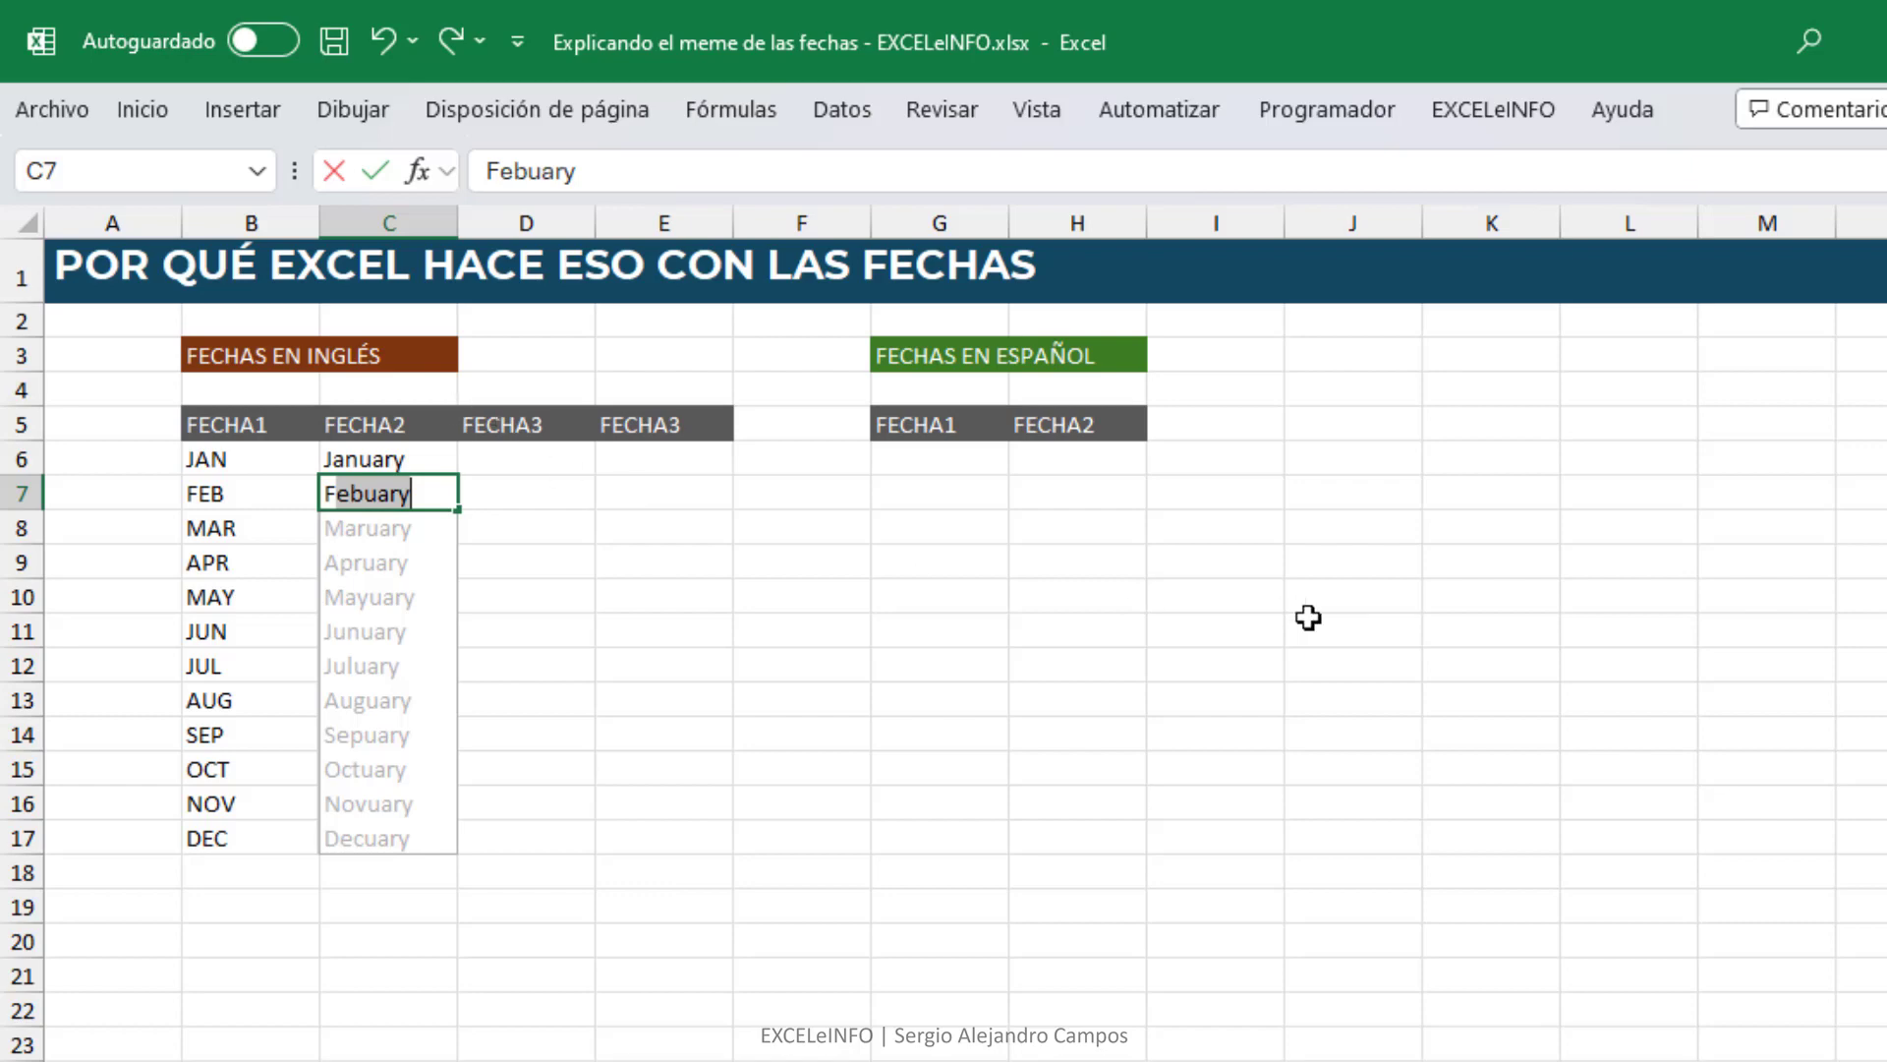
# Step: Accept the suggested made-up months, then delete Febuary through Decuary below January
pyautogui.press('Return')
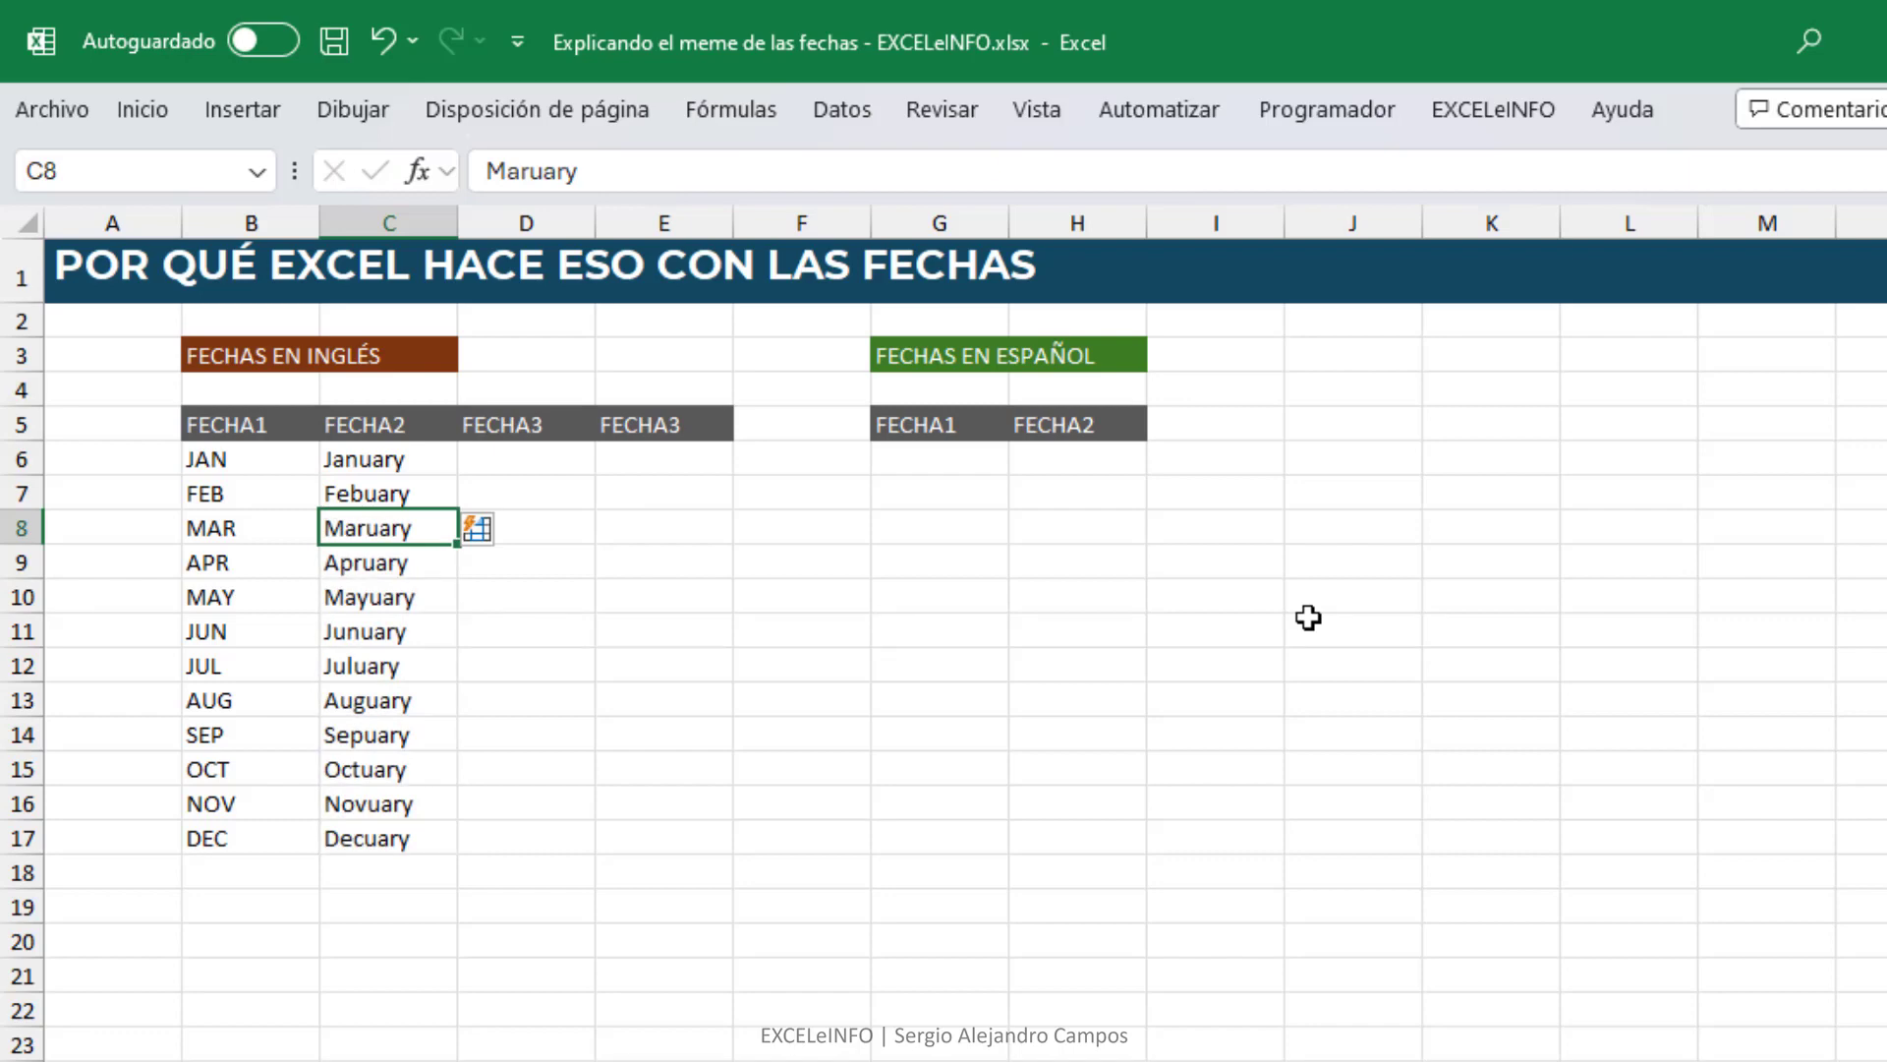
pyautogui.press('Up')
pyautogui.hotkey('ctrl', 'shift', 'Down')
pyautogui.press('Delete')
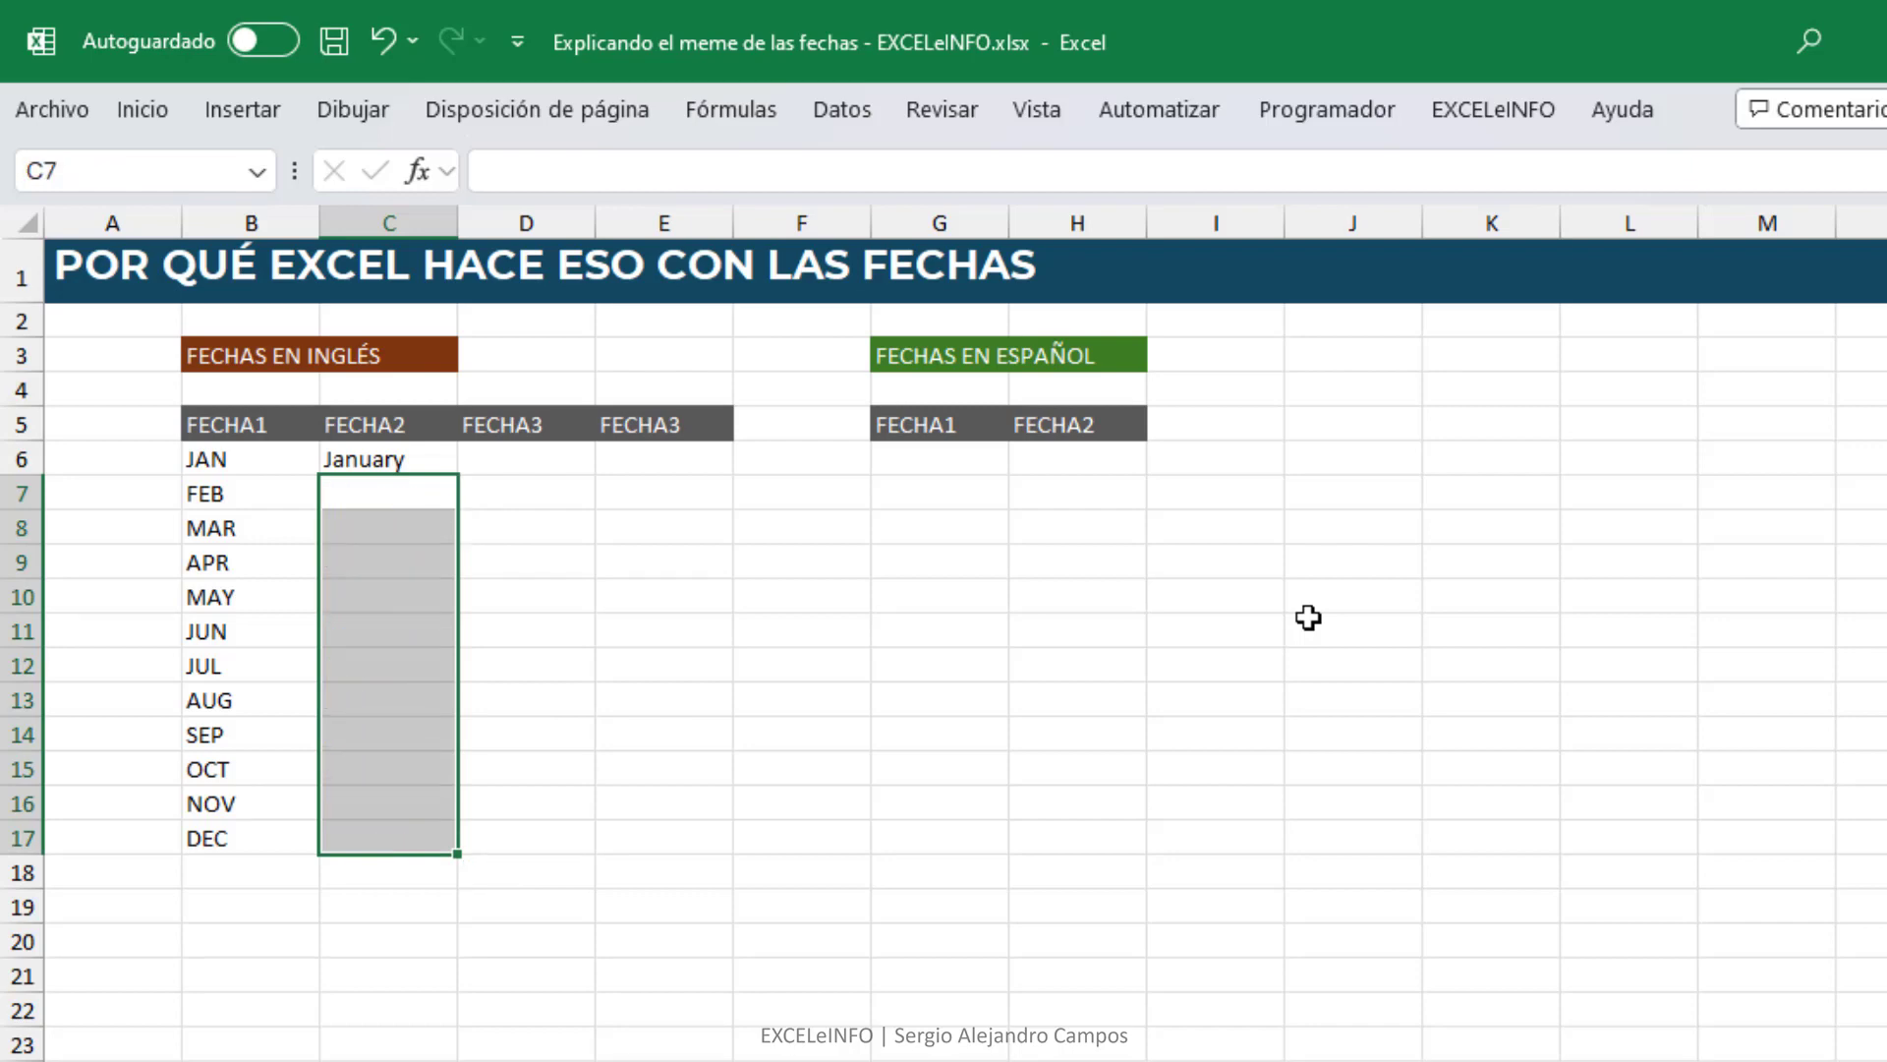
pyautogui.press('Up')
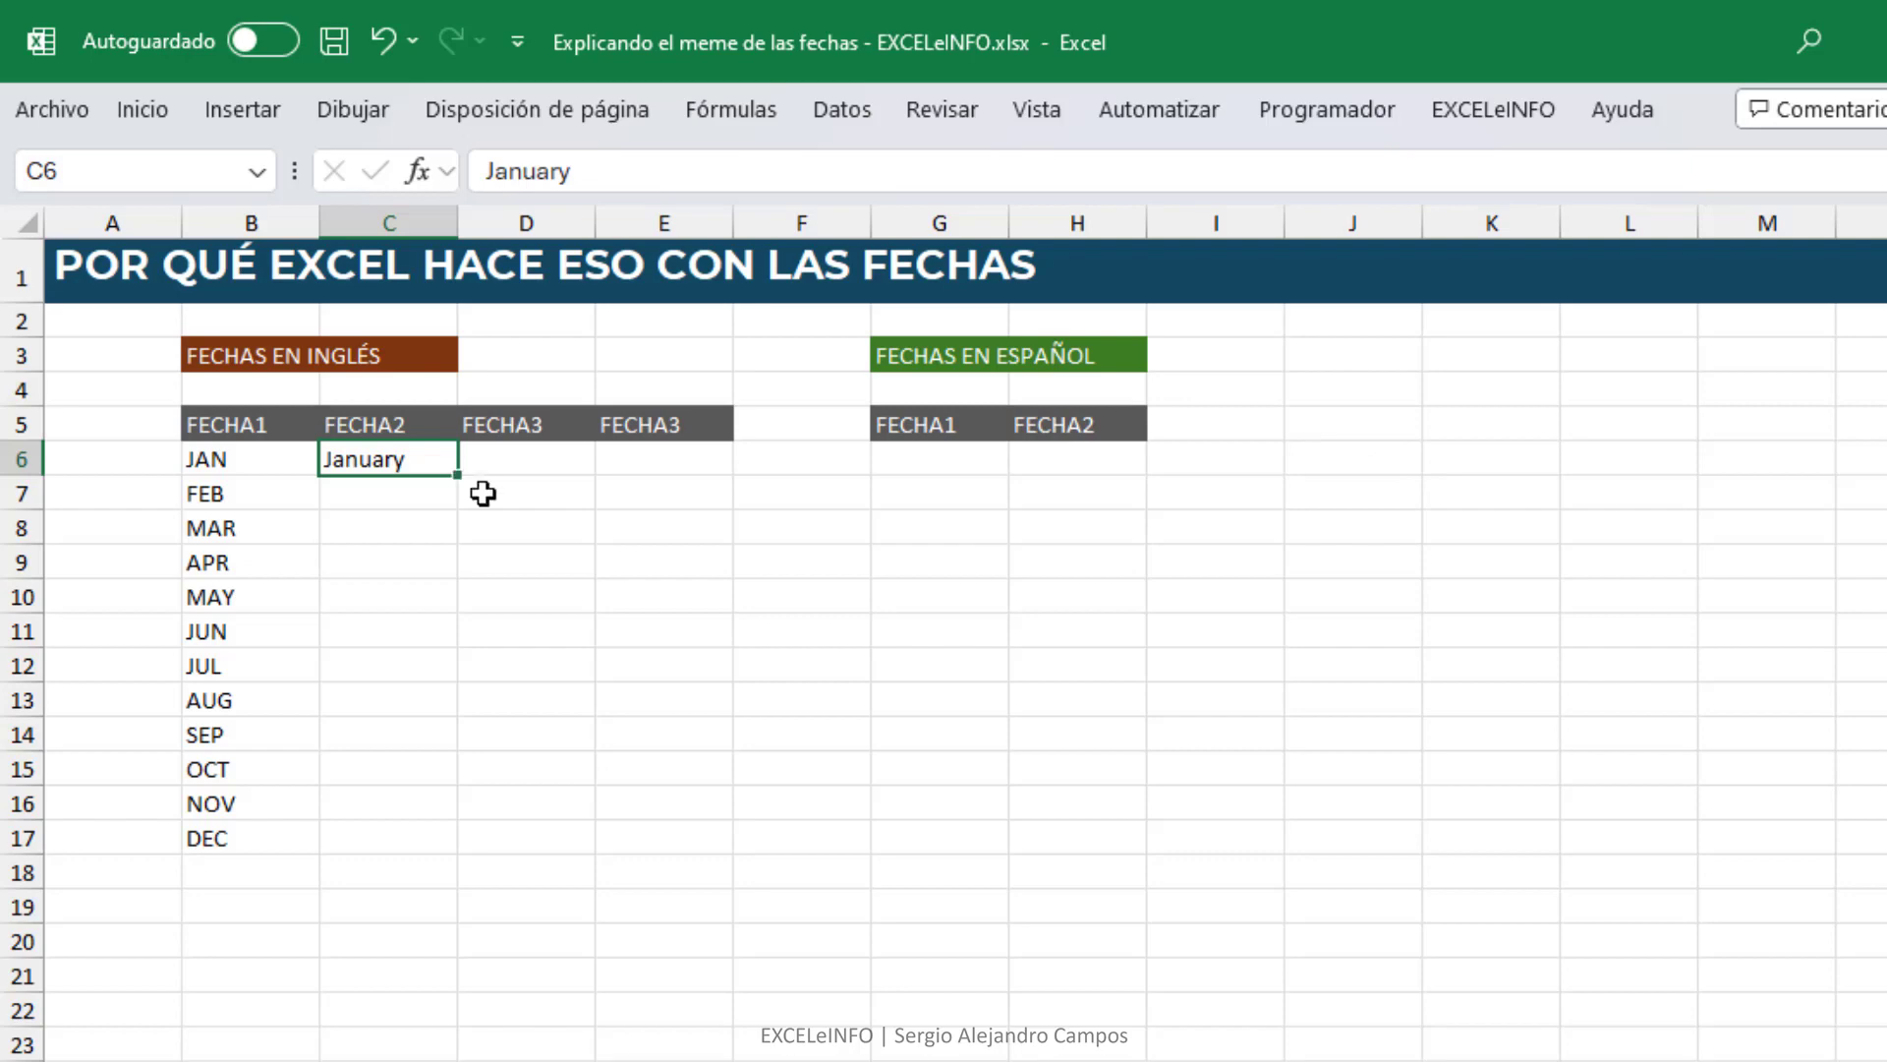
# Step: Fill January down to C17 so FECHA2 lists January through December
pyautogui.moveTo(454, 475); pyautogui.dragTo(455, 843)
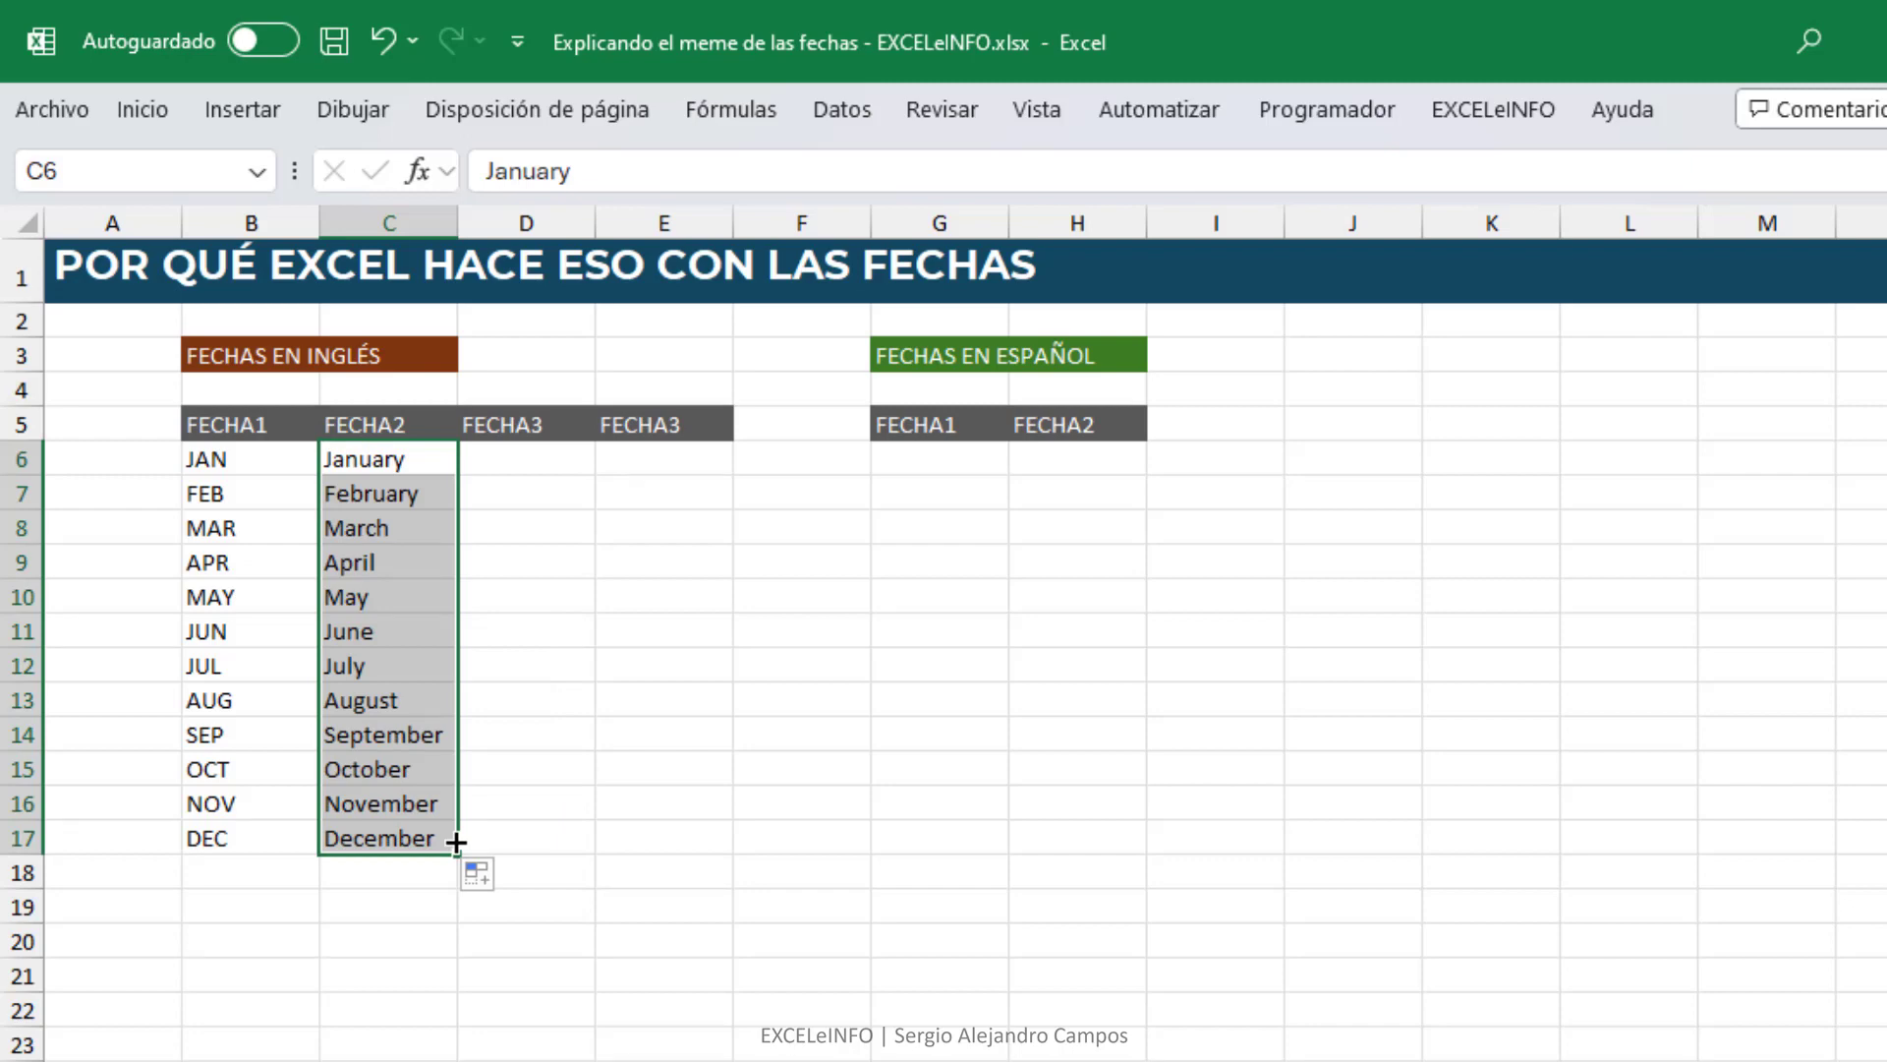
pyautogui.press('Up')
pyautogui.press('Down')
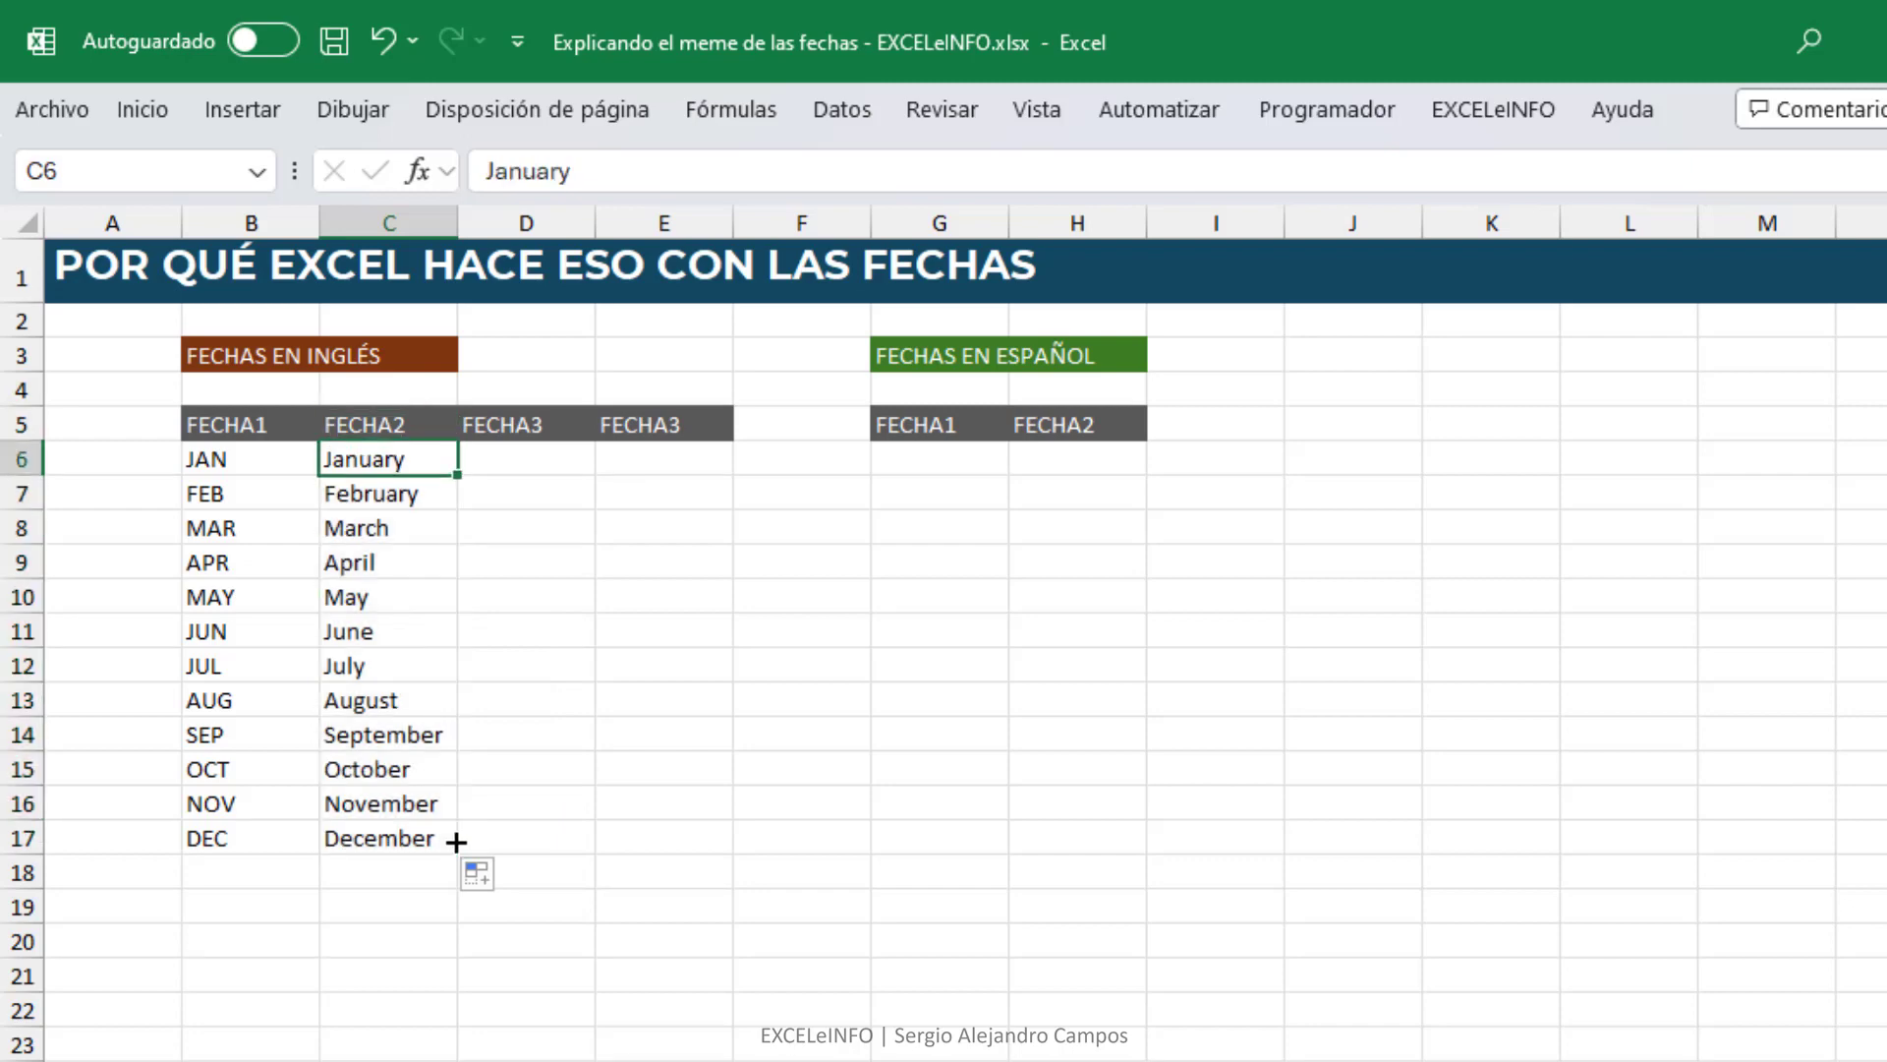
pyautogui.press('Down')
pyautogui.press('Down')
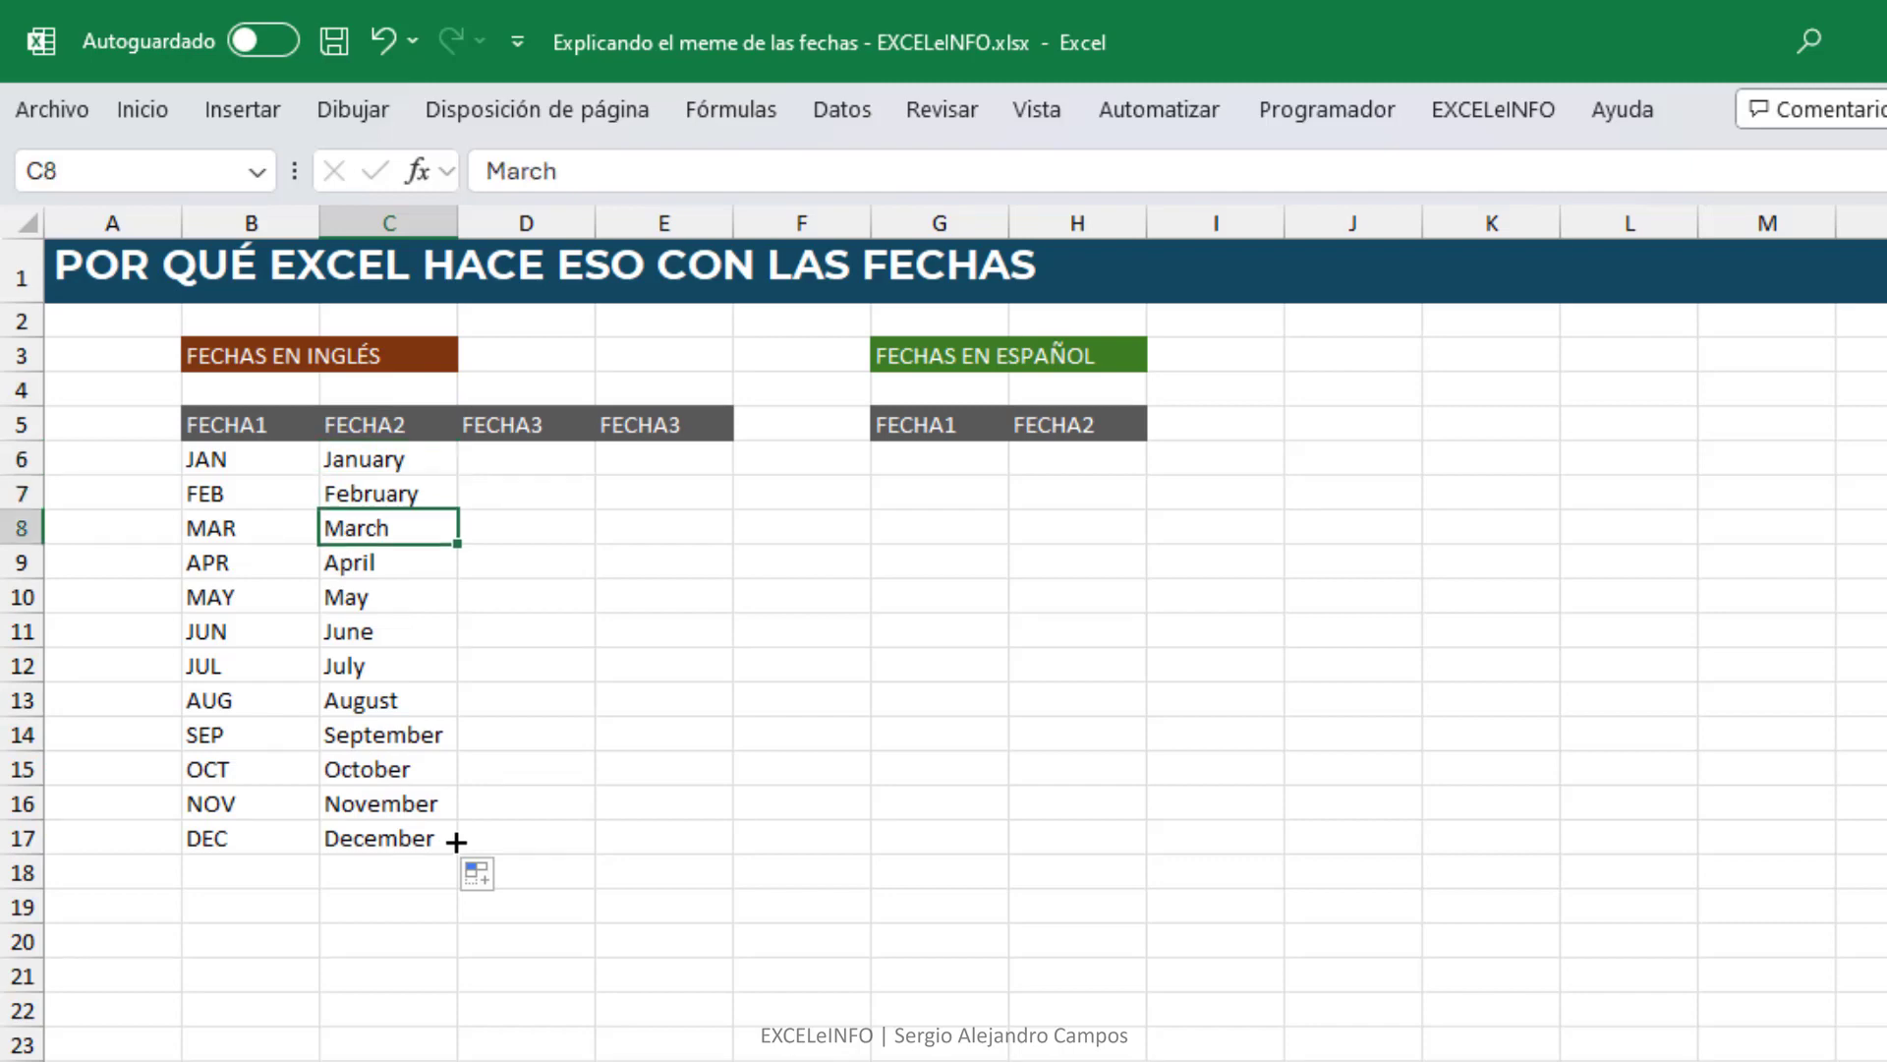
pyautogui.press('Down')
pyautogui.press('Up')
pyautogui.press('Up')
pyautogui.press('Up')
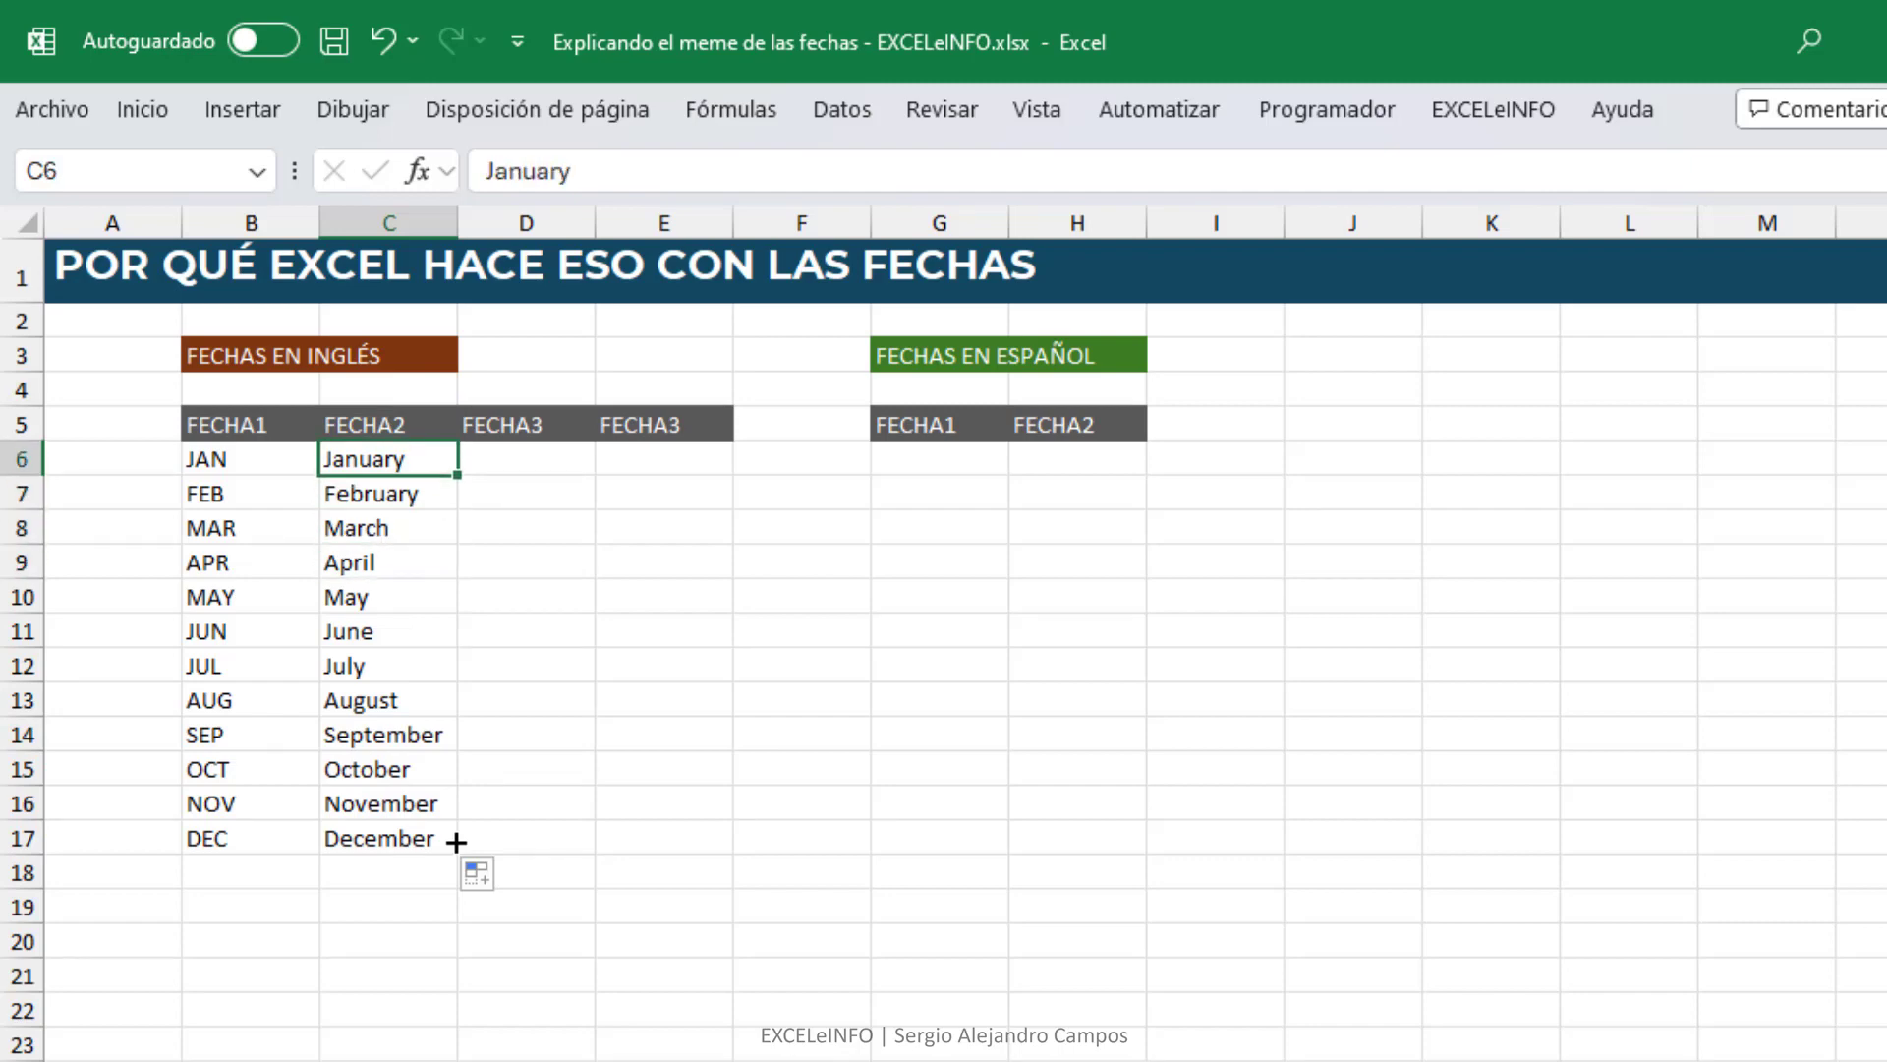
# Step: Open Modificar listas personalizadas from the Avanzadas page of Excel Options
pyautogui.click(69, 98)
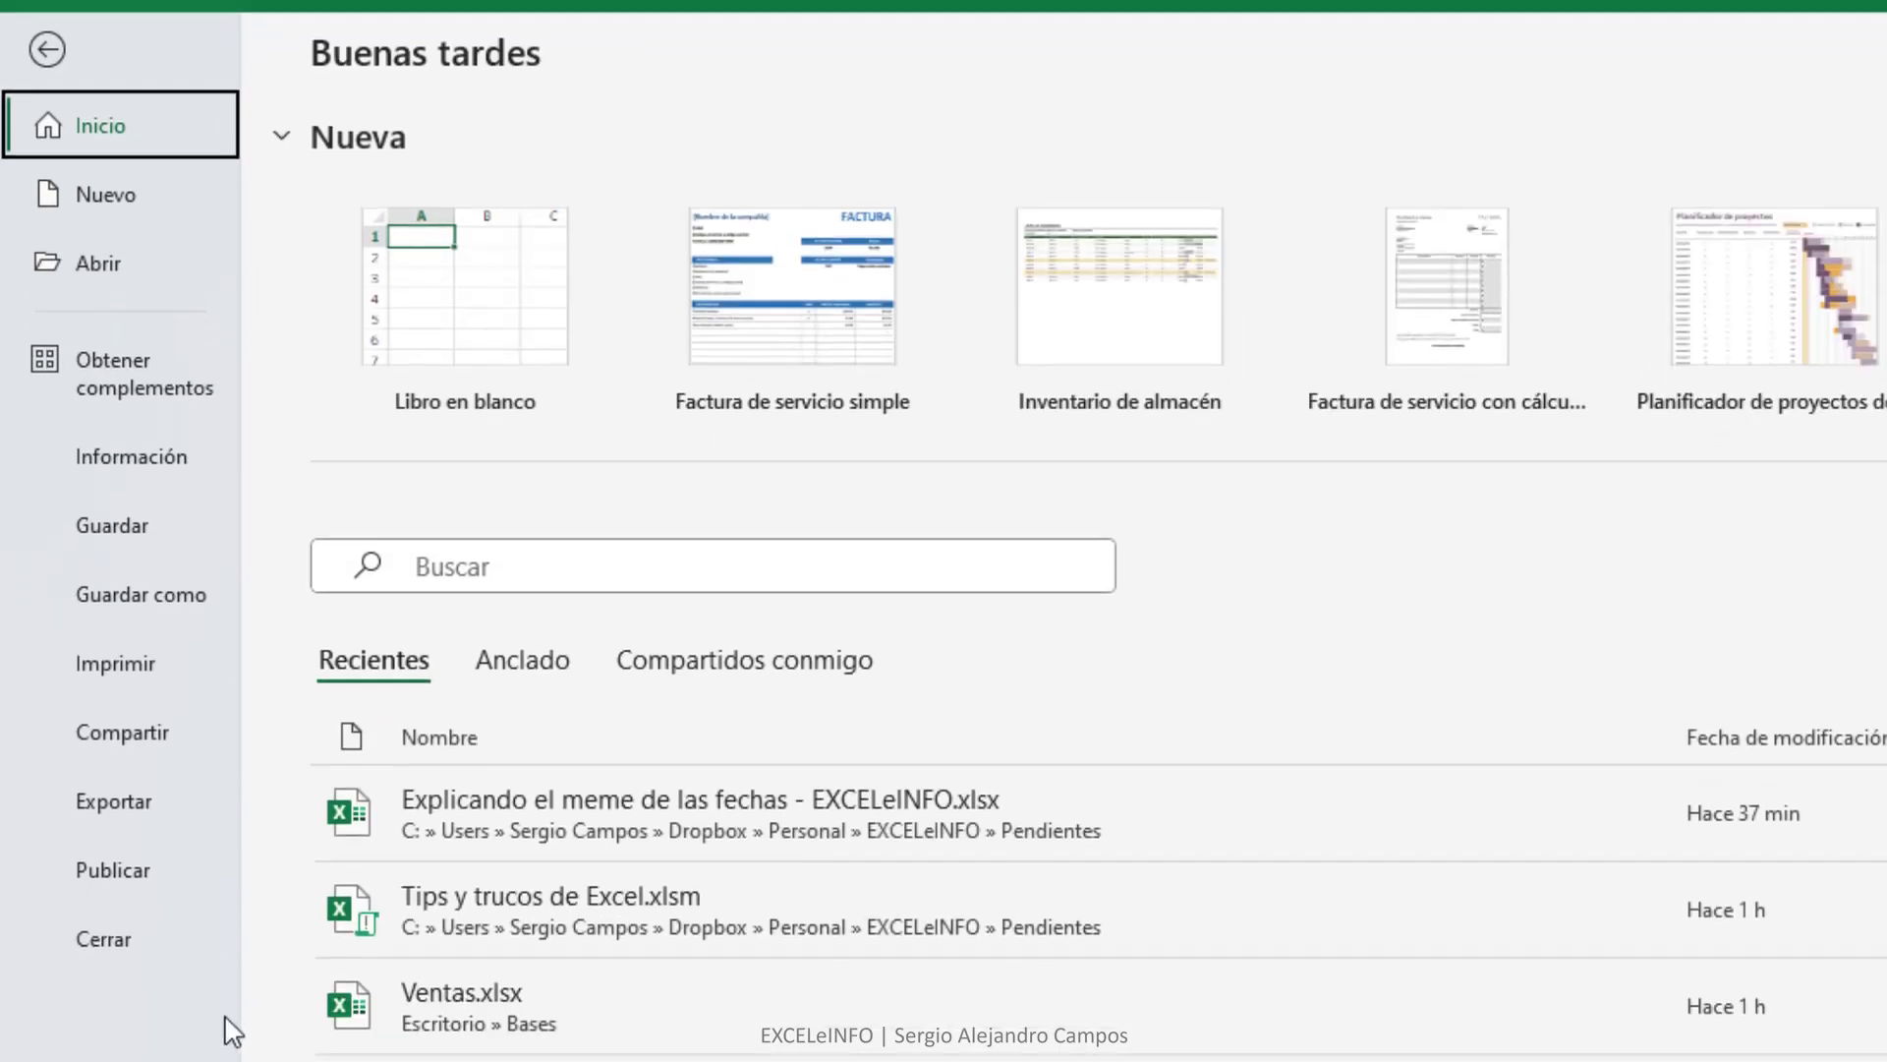
pyautogui.scroll(-2, 232, 1030)
pyautogui.click(161, 1003)
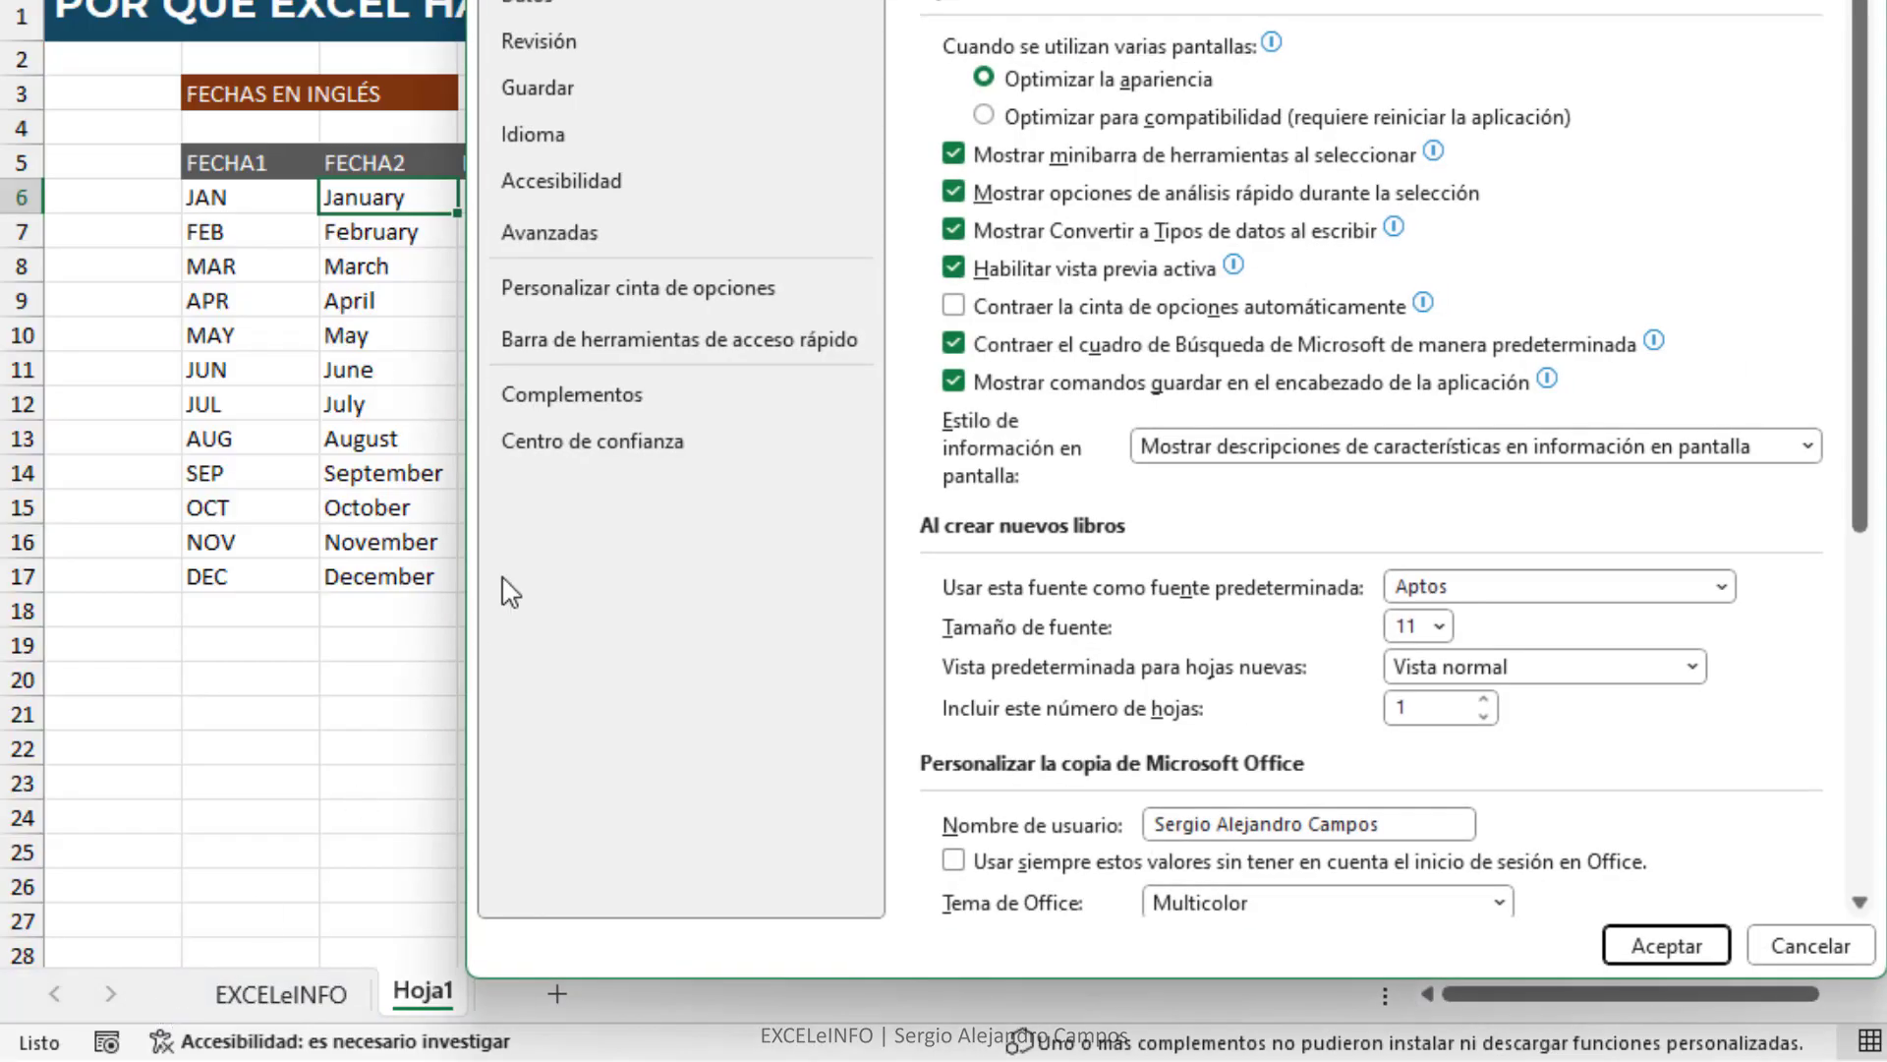
pyautogui.click(739, 235)
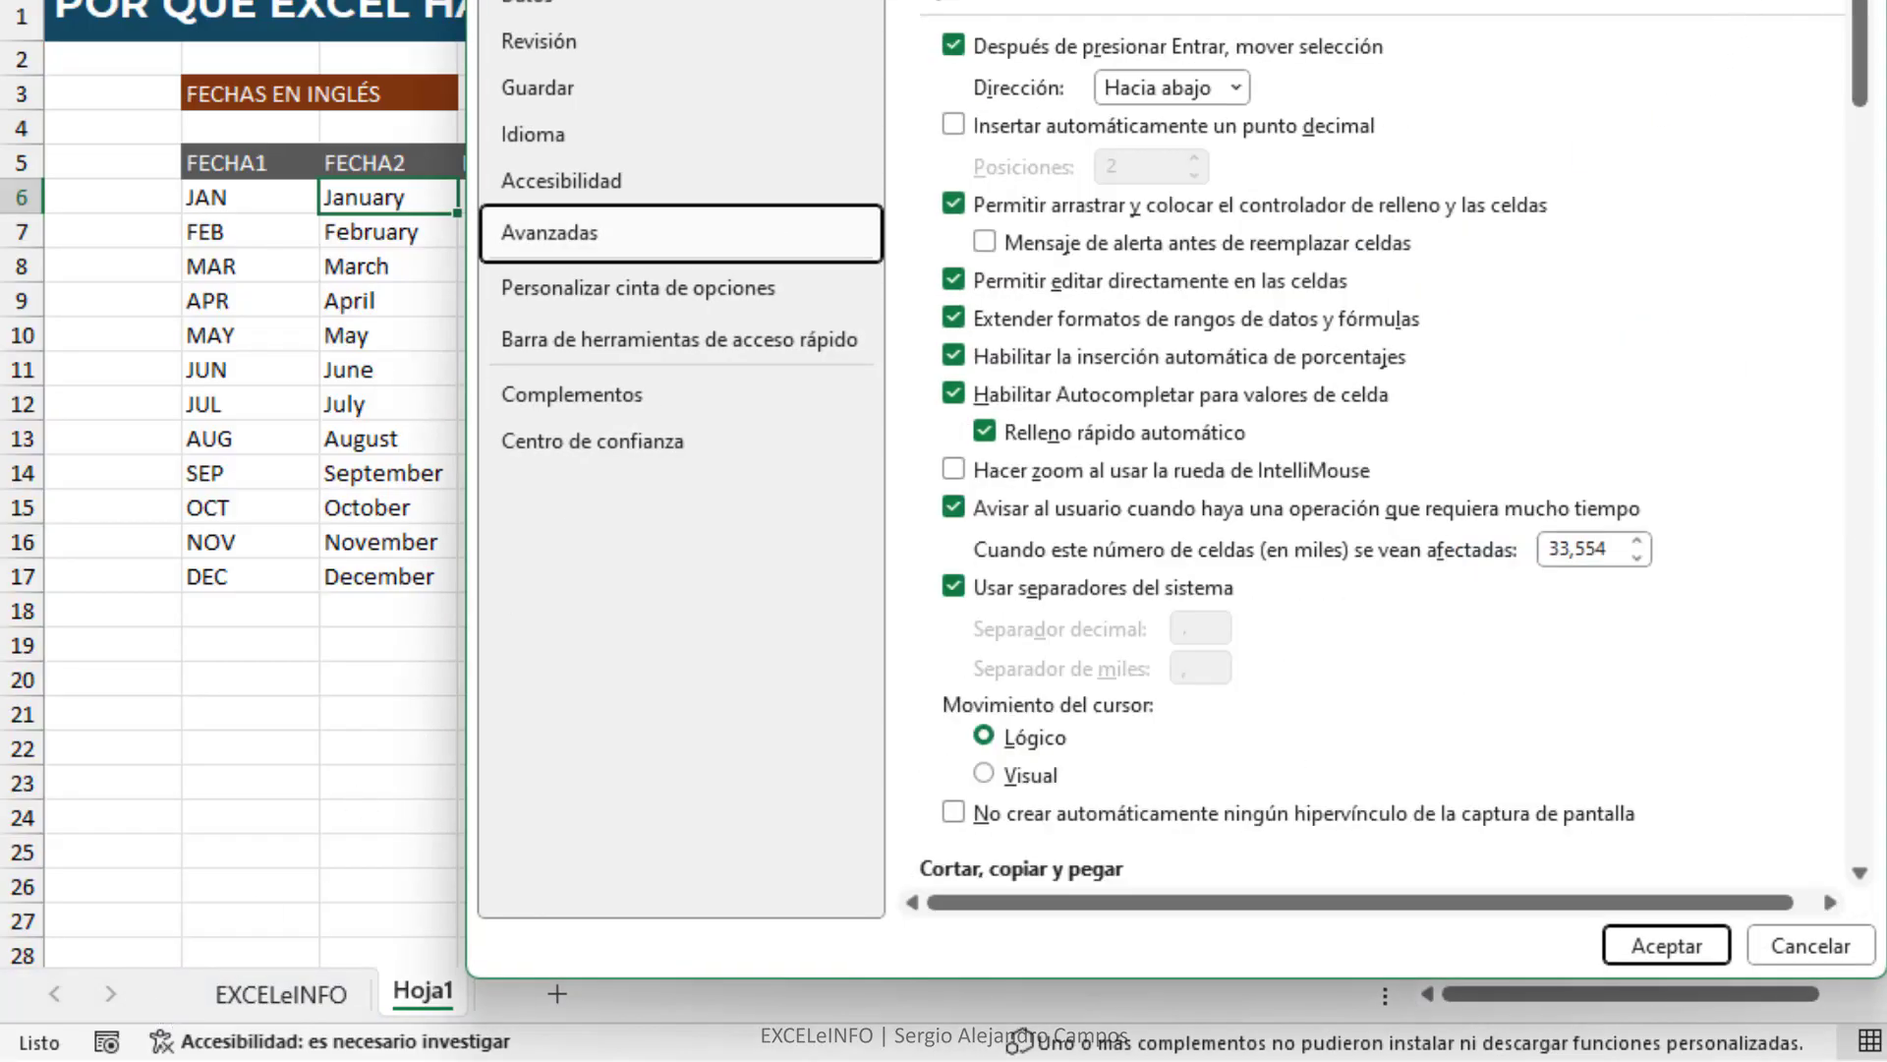
pyautogui.scroll(-2, 1651, 637)
pyautogui.scroll(-10, 1651, 637)
pyautogui.scroll(-10, 1651, 637)
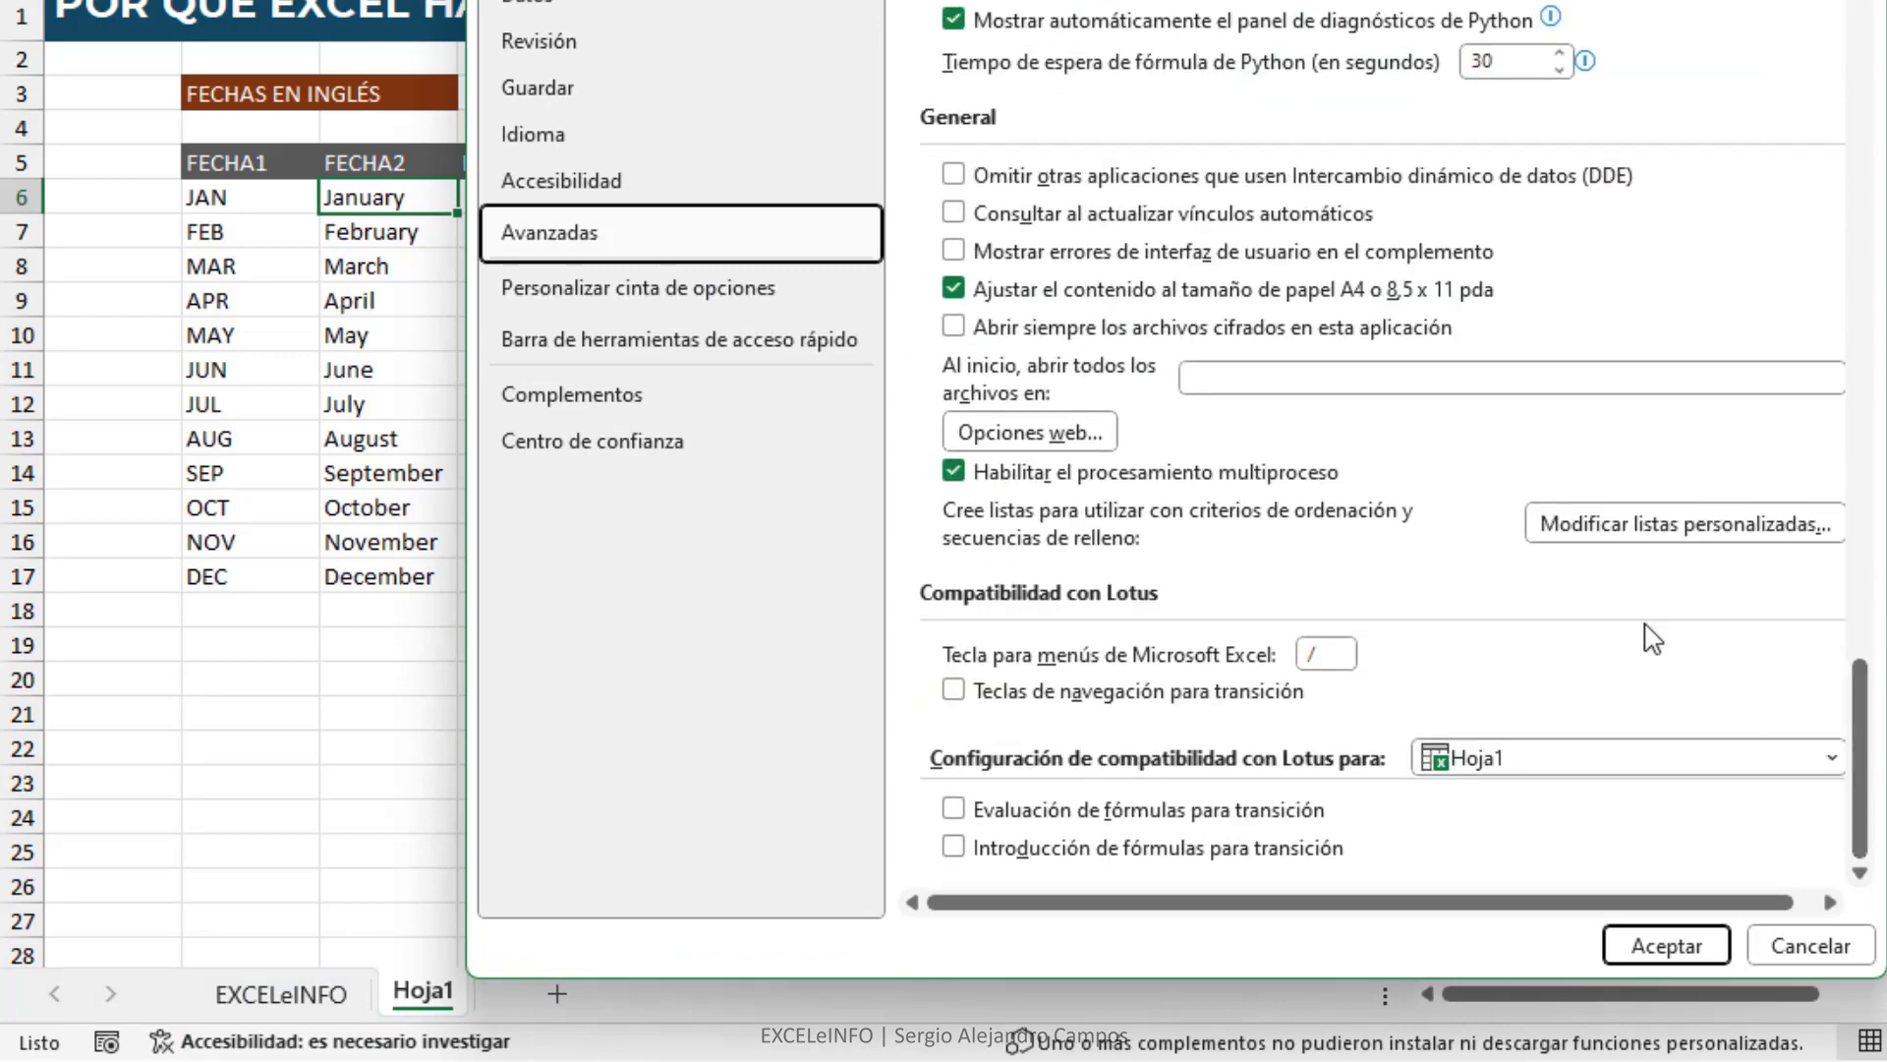
pyautogui.click(1632, 536)
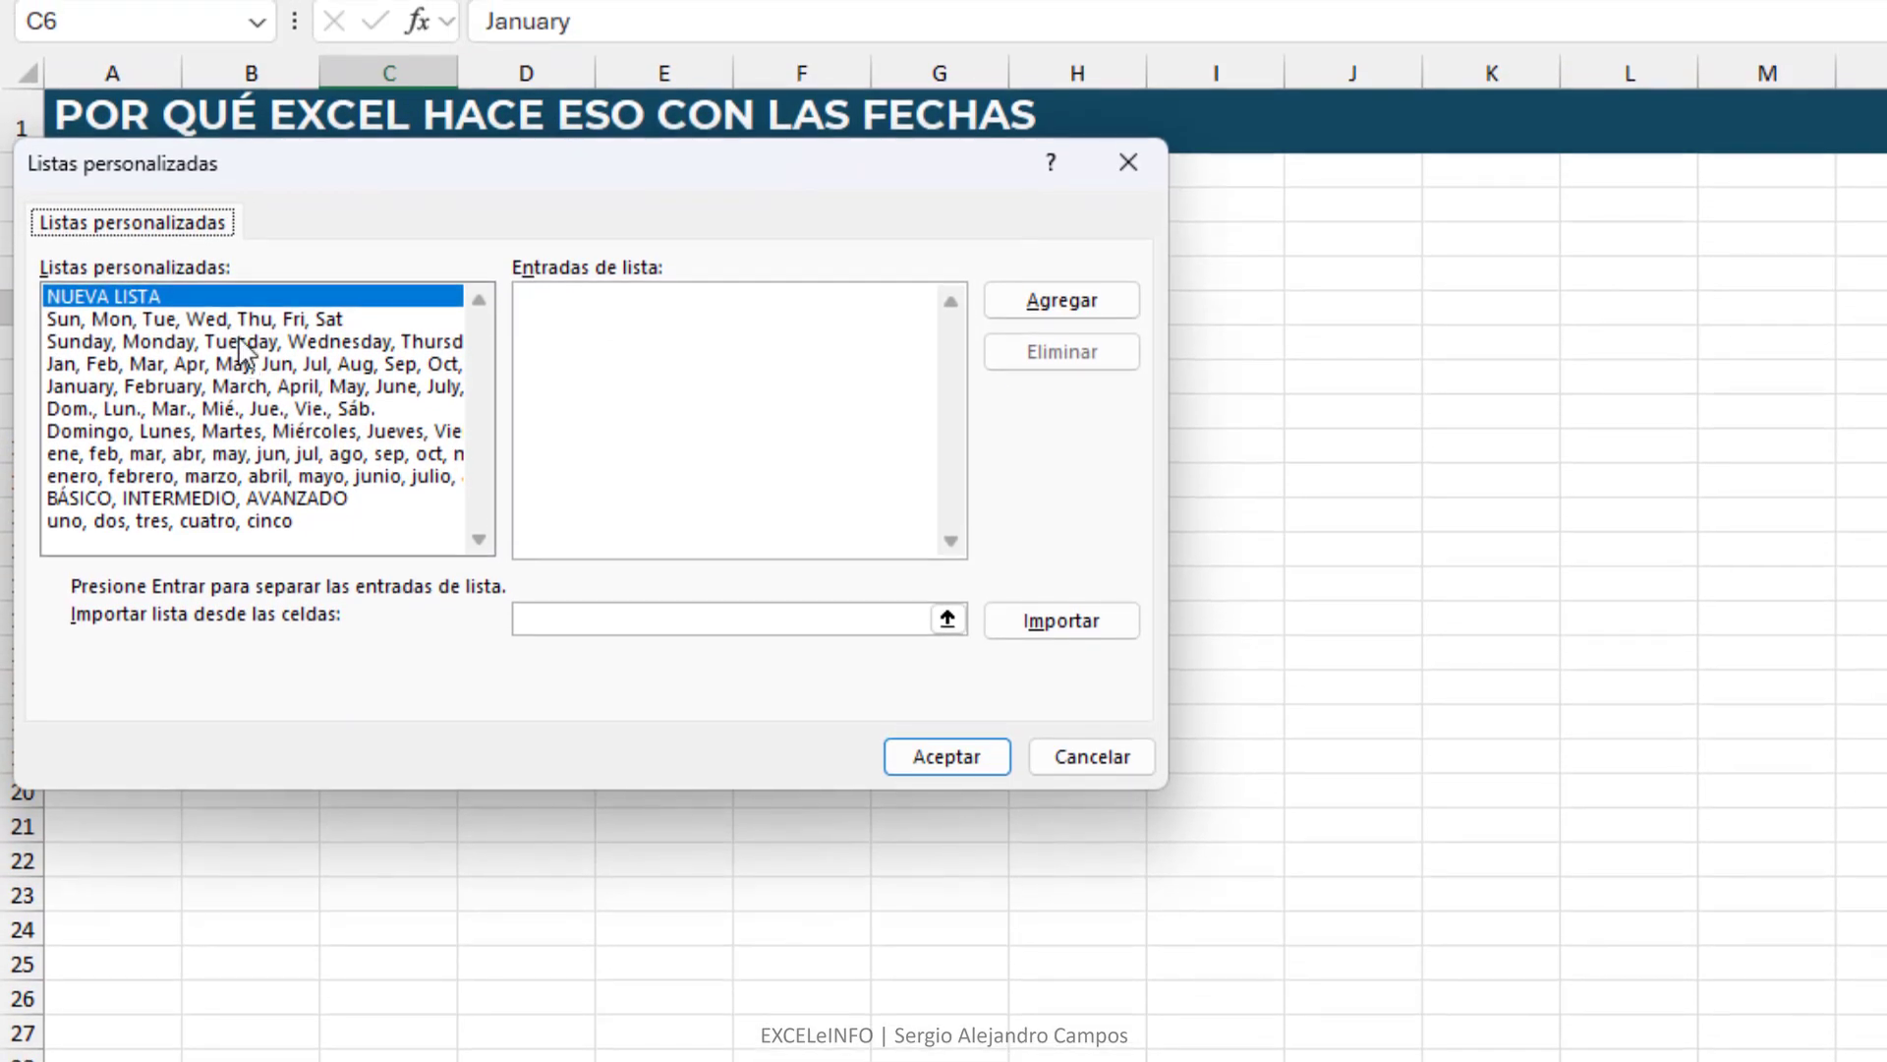
# Step: Browse the weekday, month and BÁSICO custom lists, then close Custom Lists and Excel Options
pyautogui.click(240, 345)
pyautogui.press('Up')
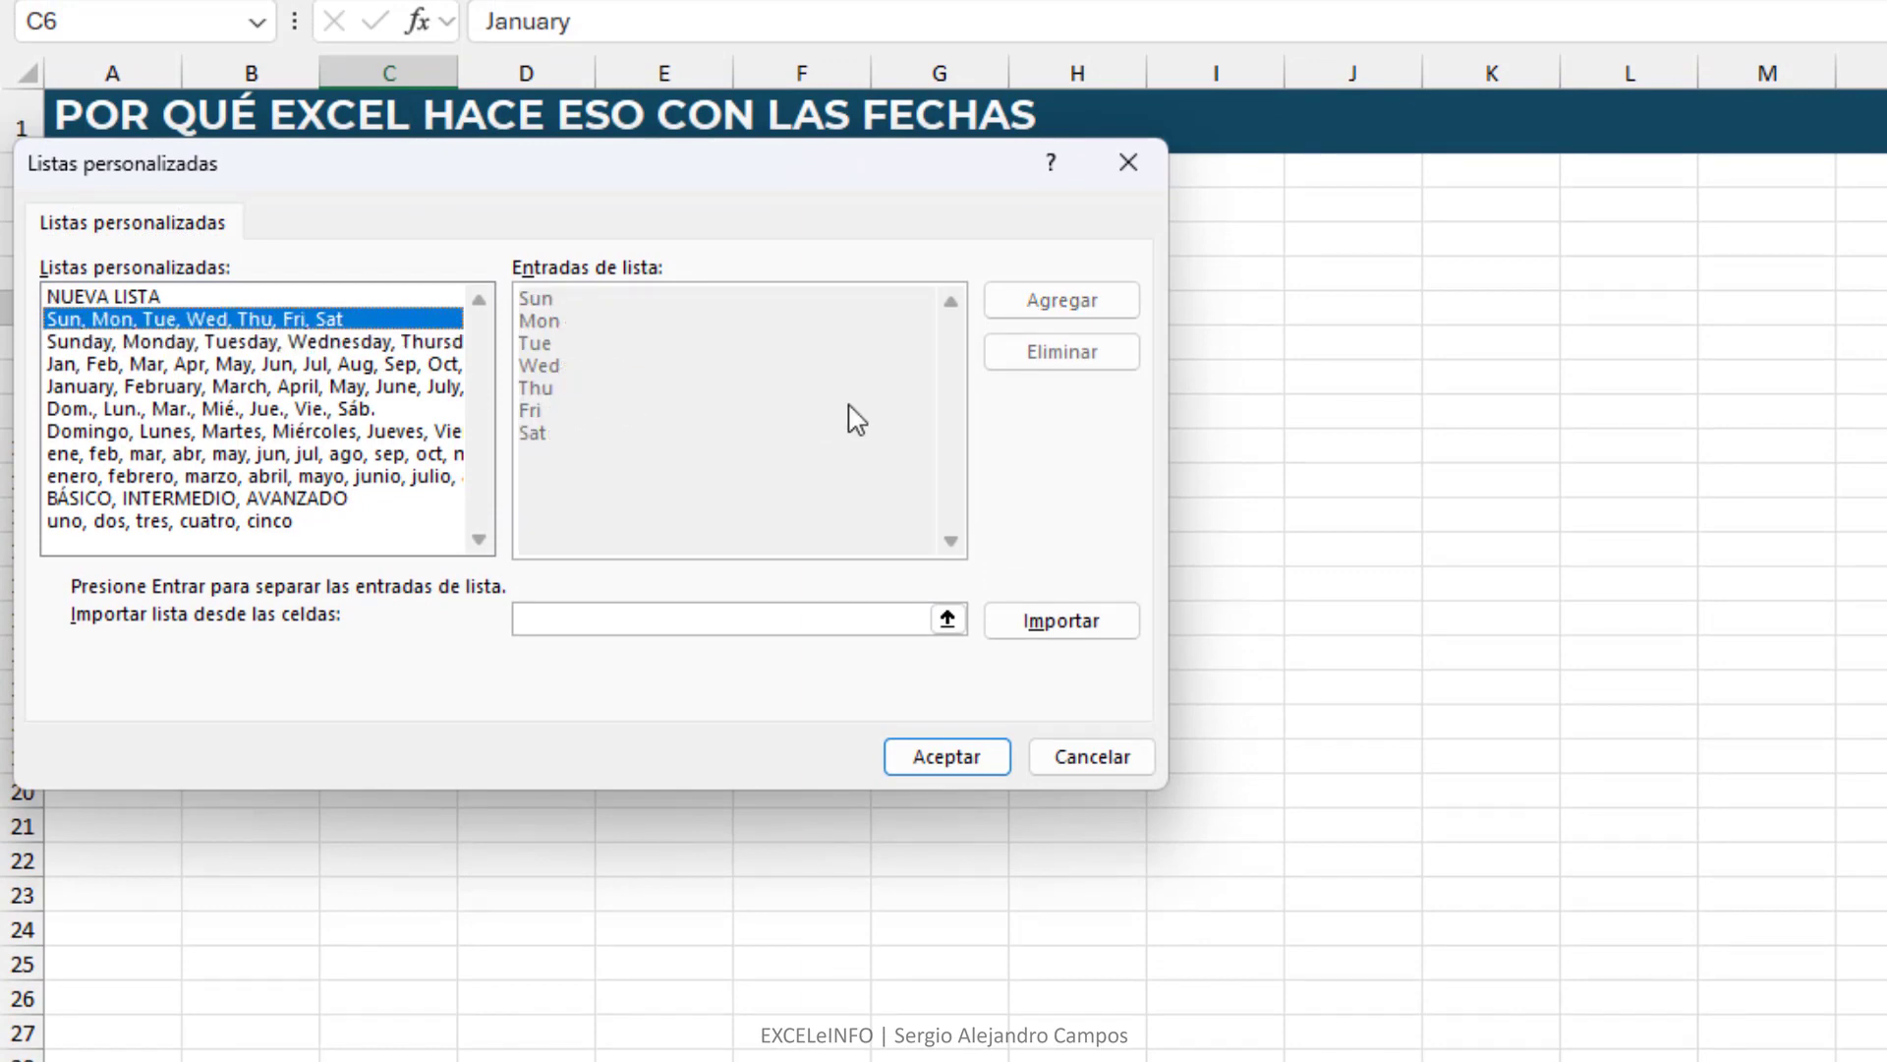
pyautogui.press('Down')
pyautogui.press('Down')
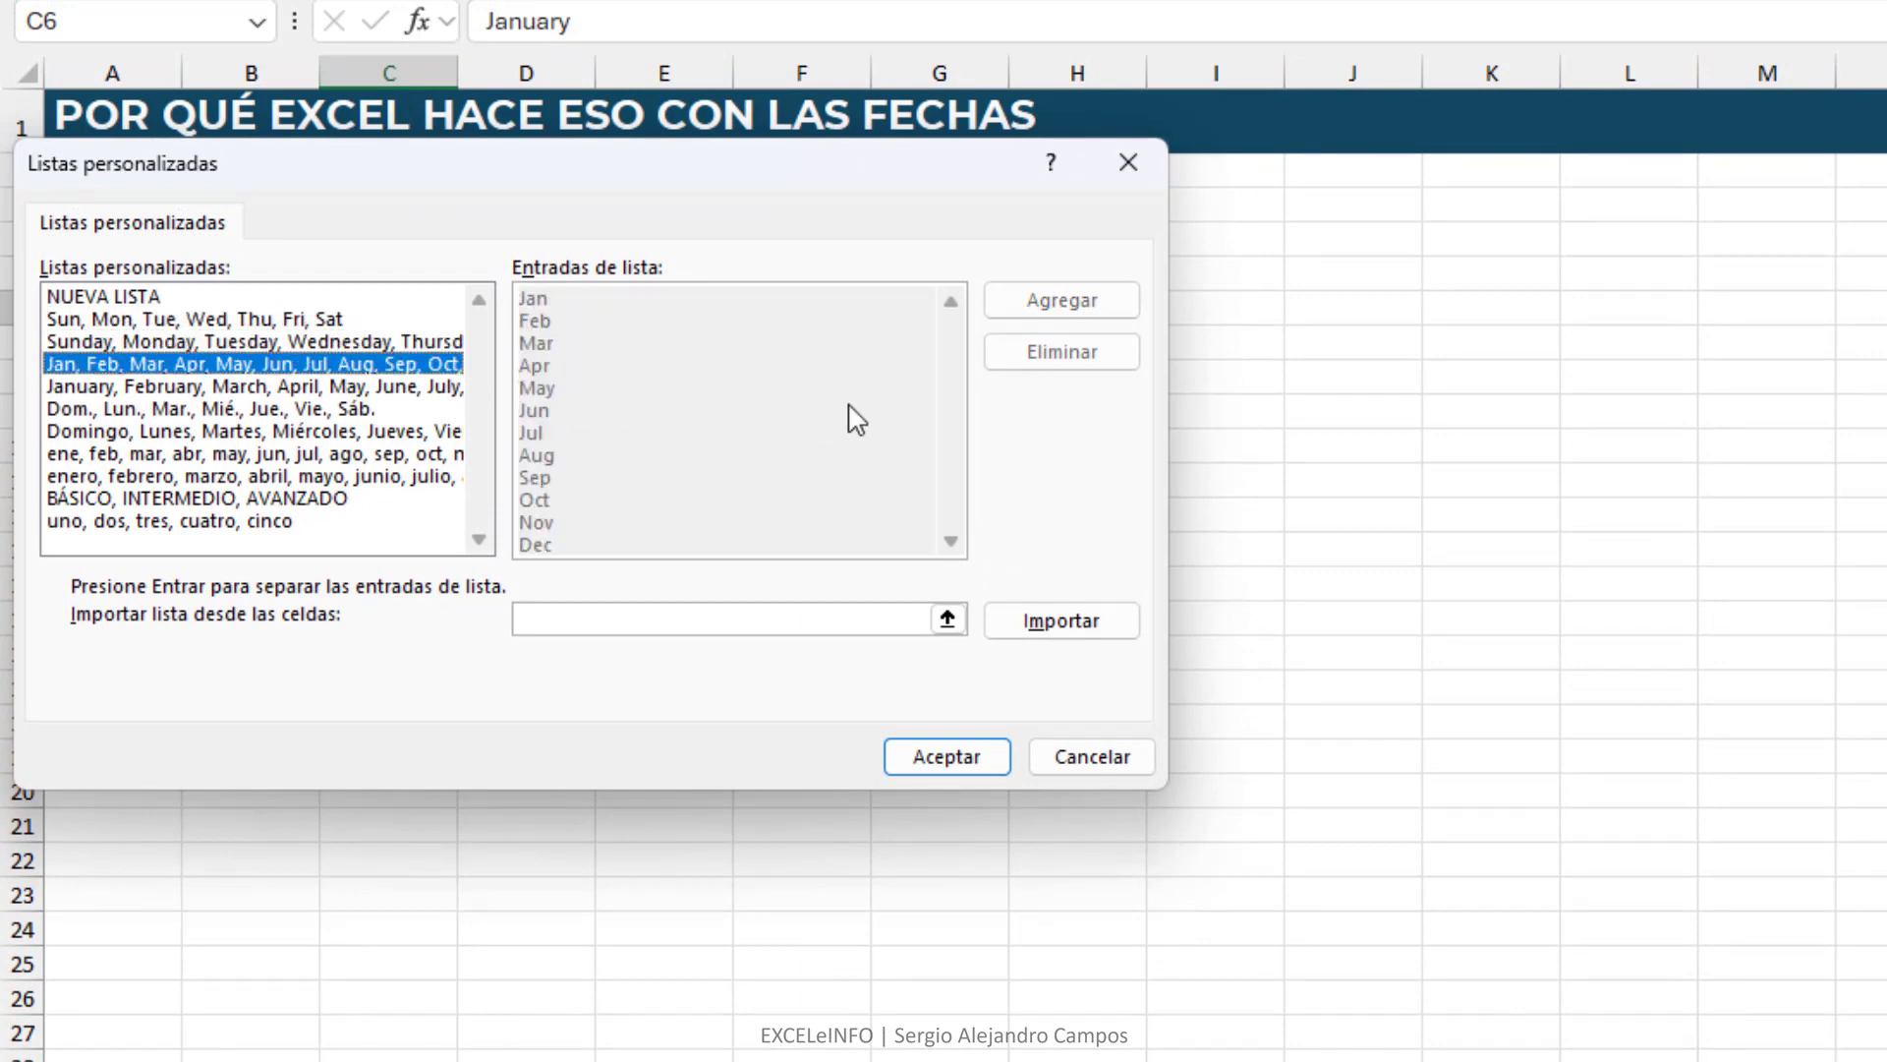
pyautogui.press('Down')
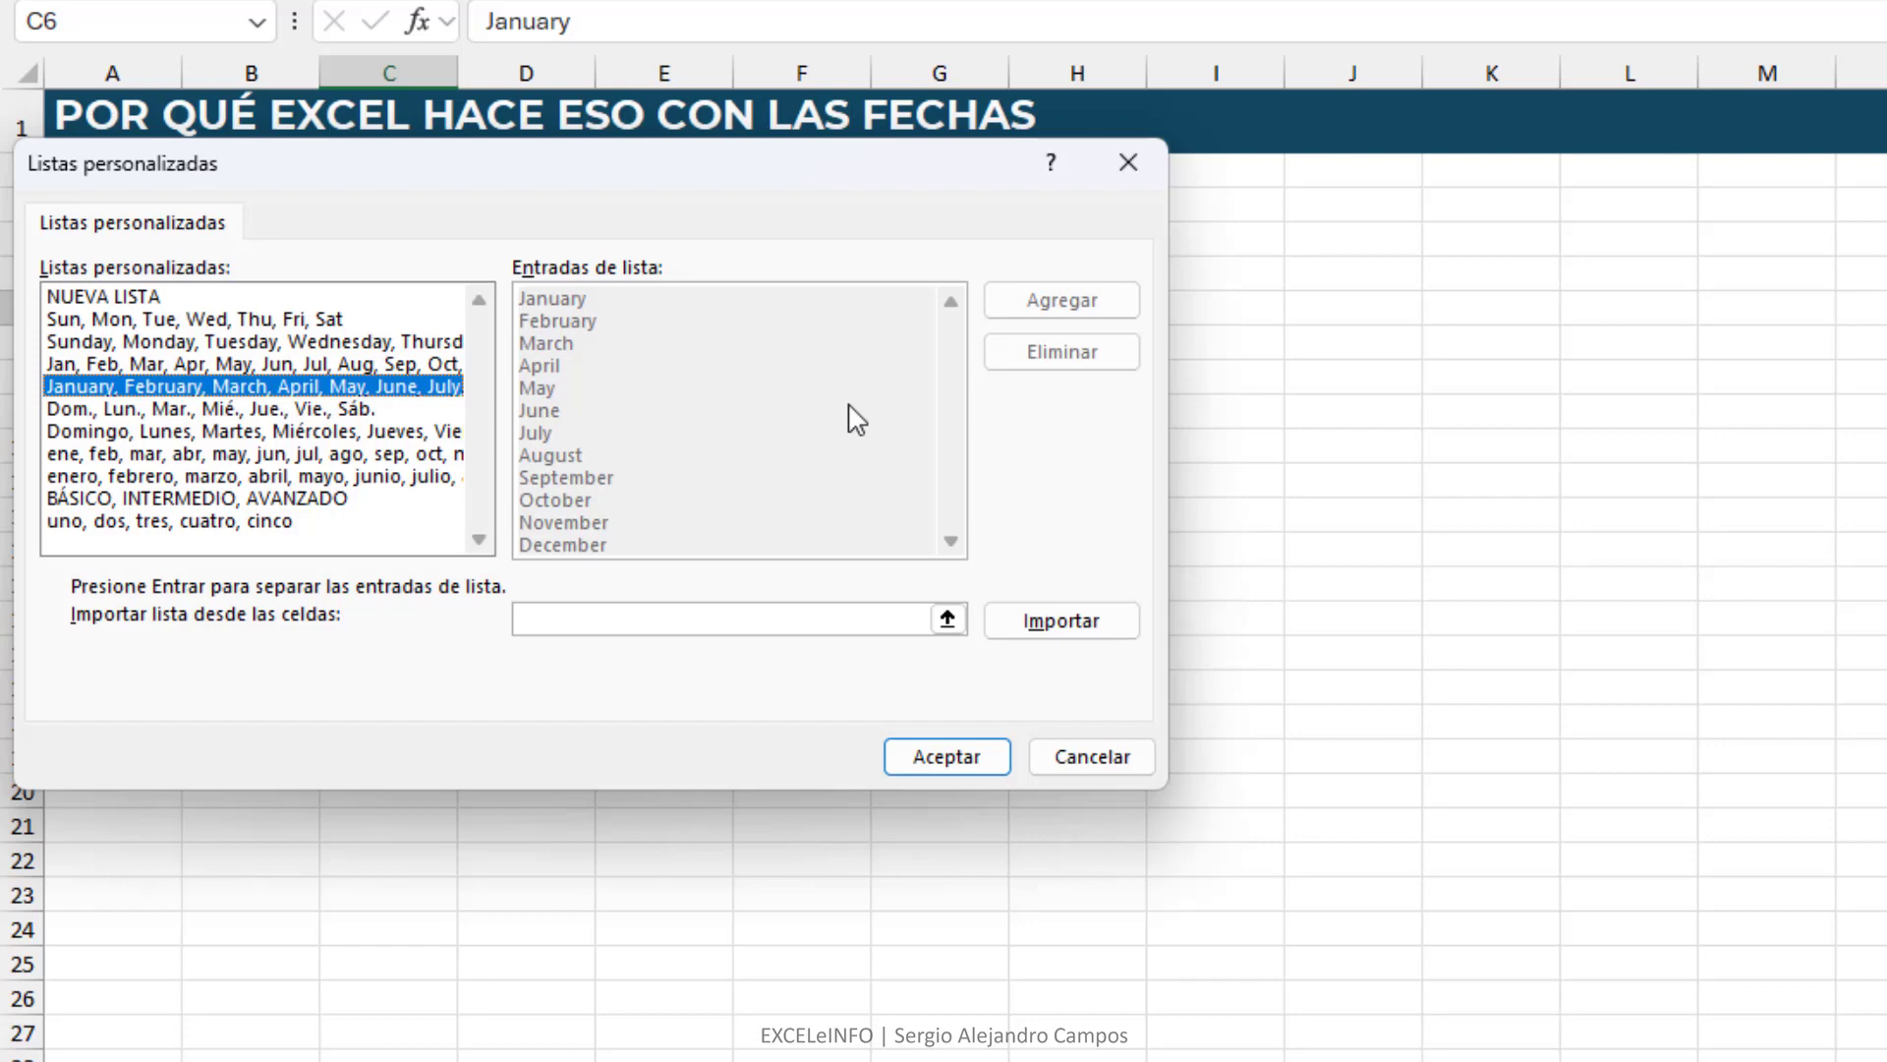
pyautogui.press('Down')
pyautogui.press('Down')
pyautogui.press('Down')
pyautogui.press('Down')
pyautogui.press('Down')
pyautogui.press('Down')
pyautogui.press('Up')
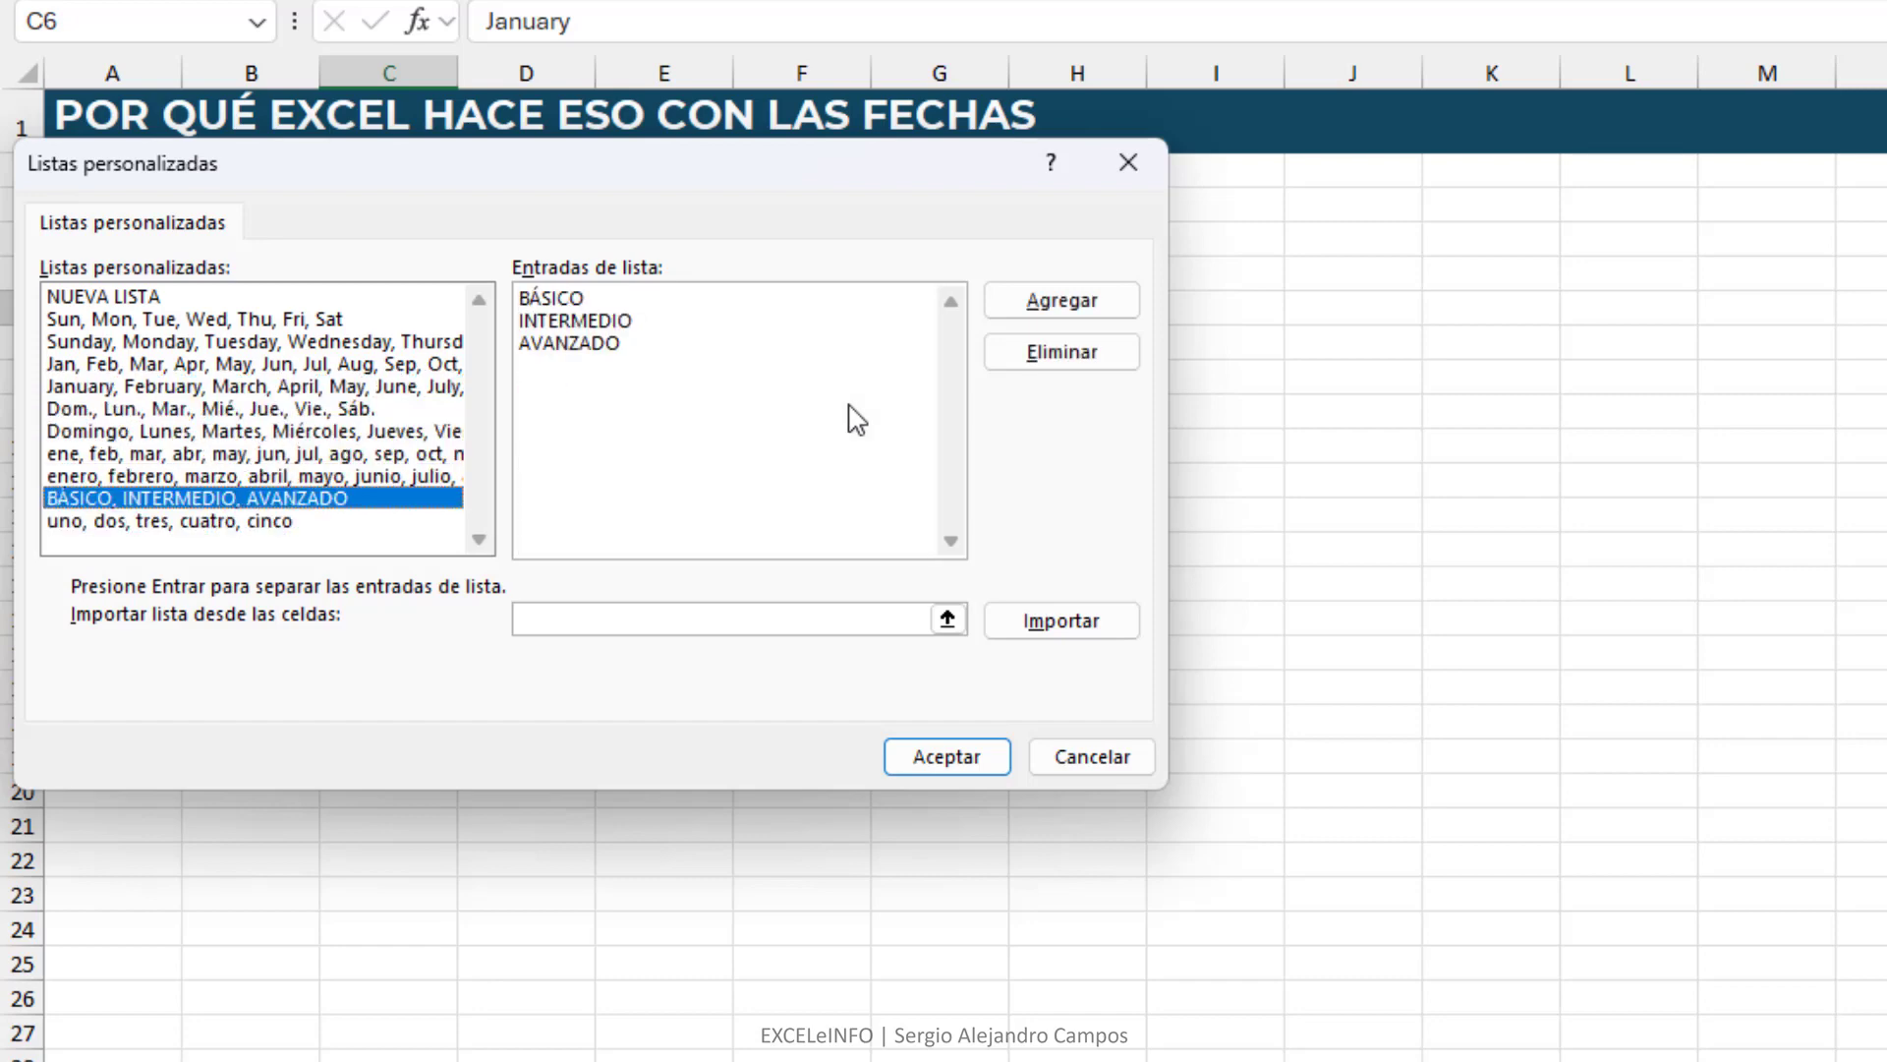
pyautogui.press('Down')
pyautogui.press('Up')
pyautogui.press('Down')
pyautogui.press('Return')
pyautogui.press('Return')
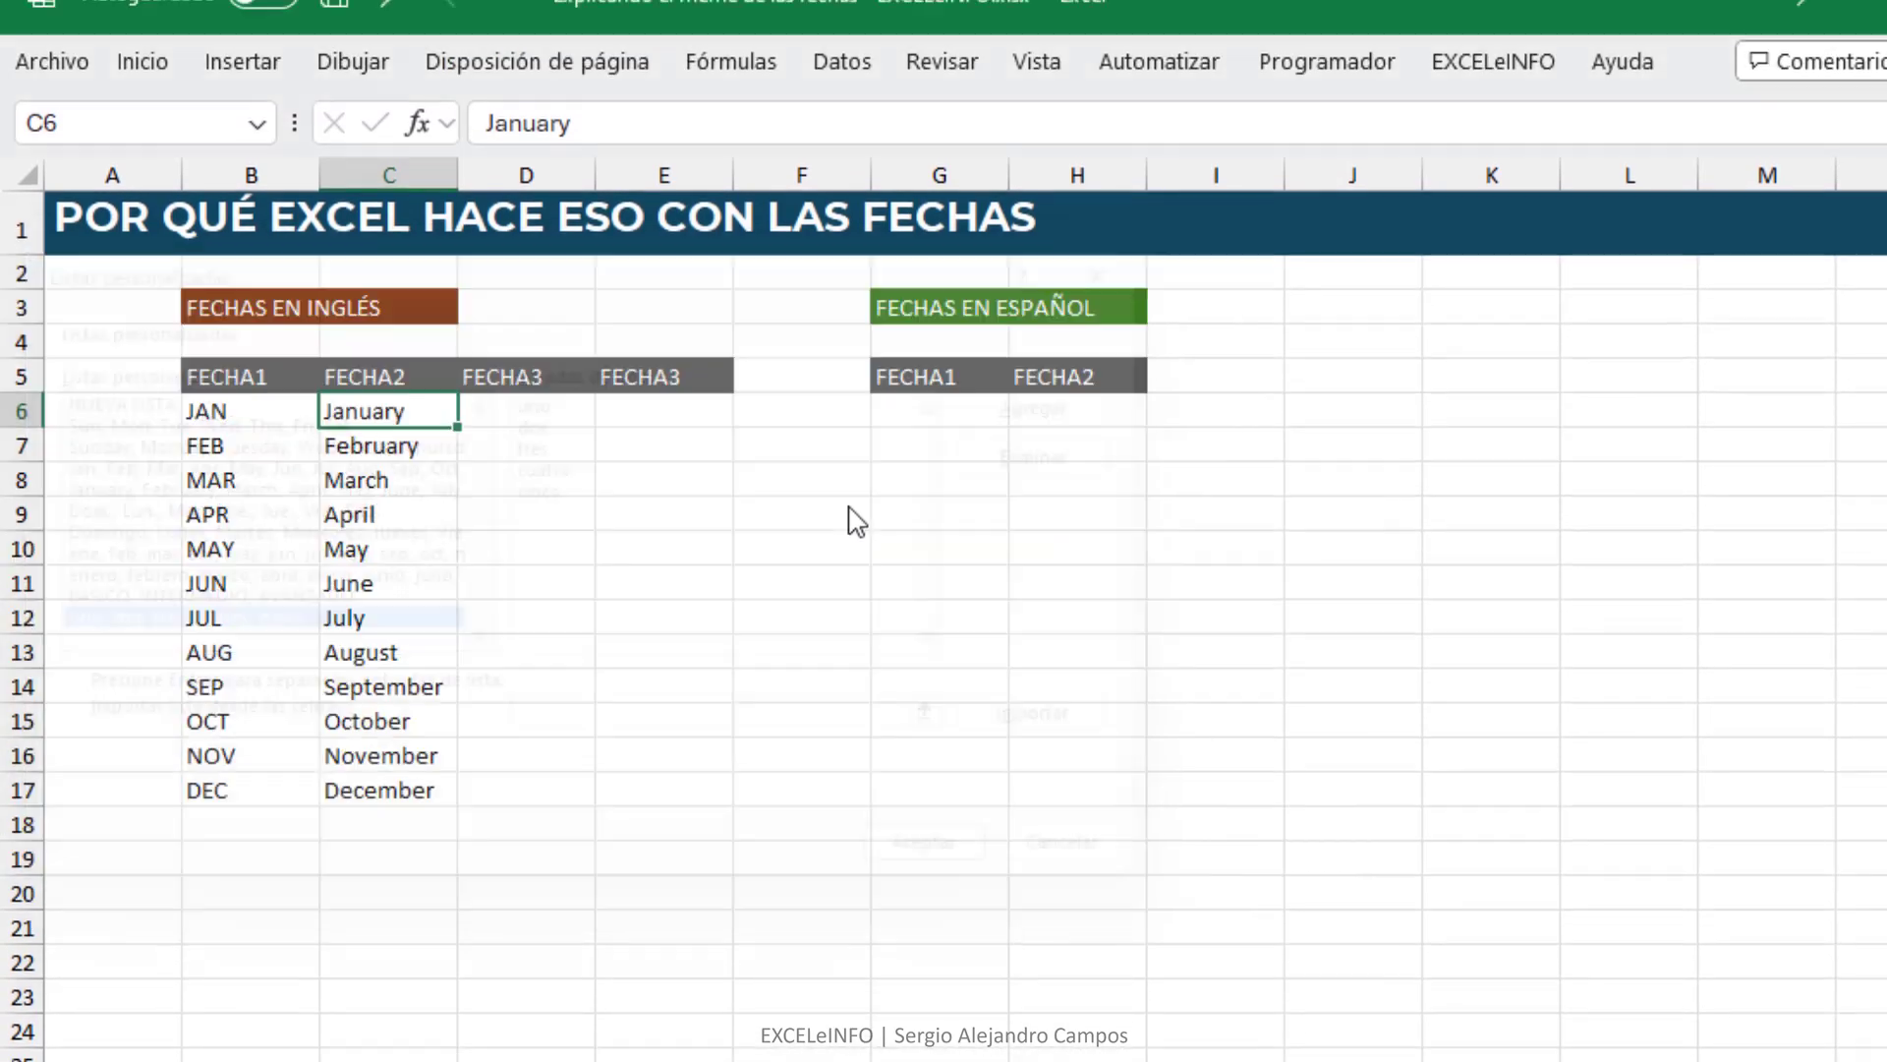
pyautogui.press('Tab')
# Step: Enter Jan in D6 and fill it down to D17 for Jan through Dec
pyautogui.write('J')
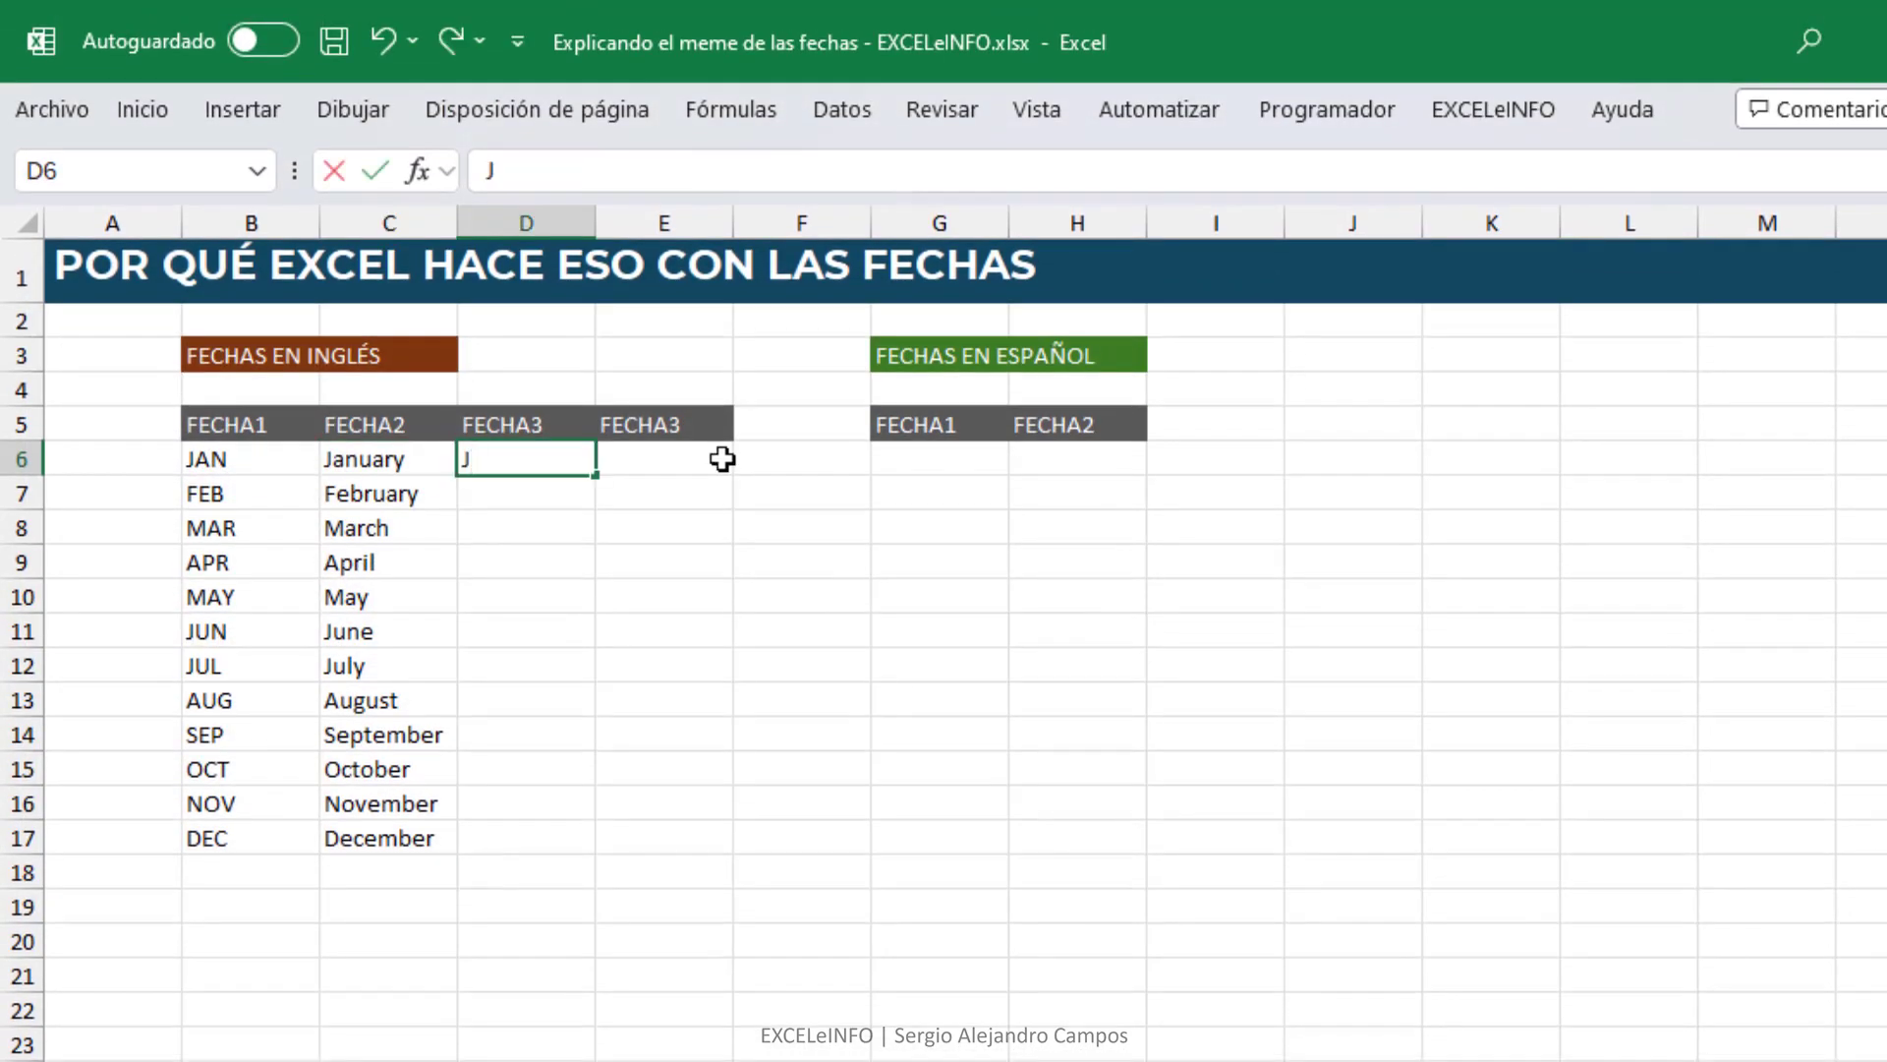
pyautogui.write('an')
pyautogui.press('Return')
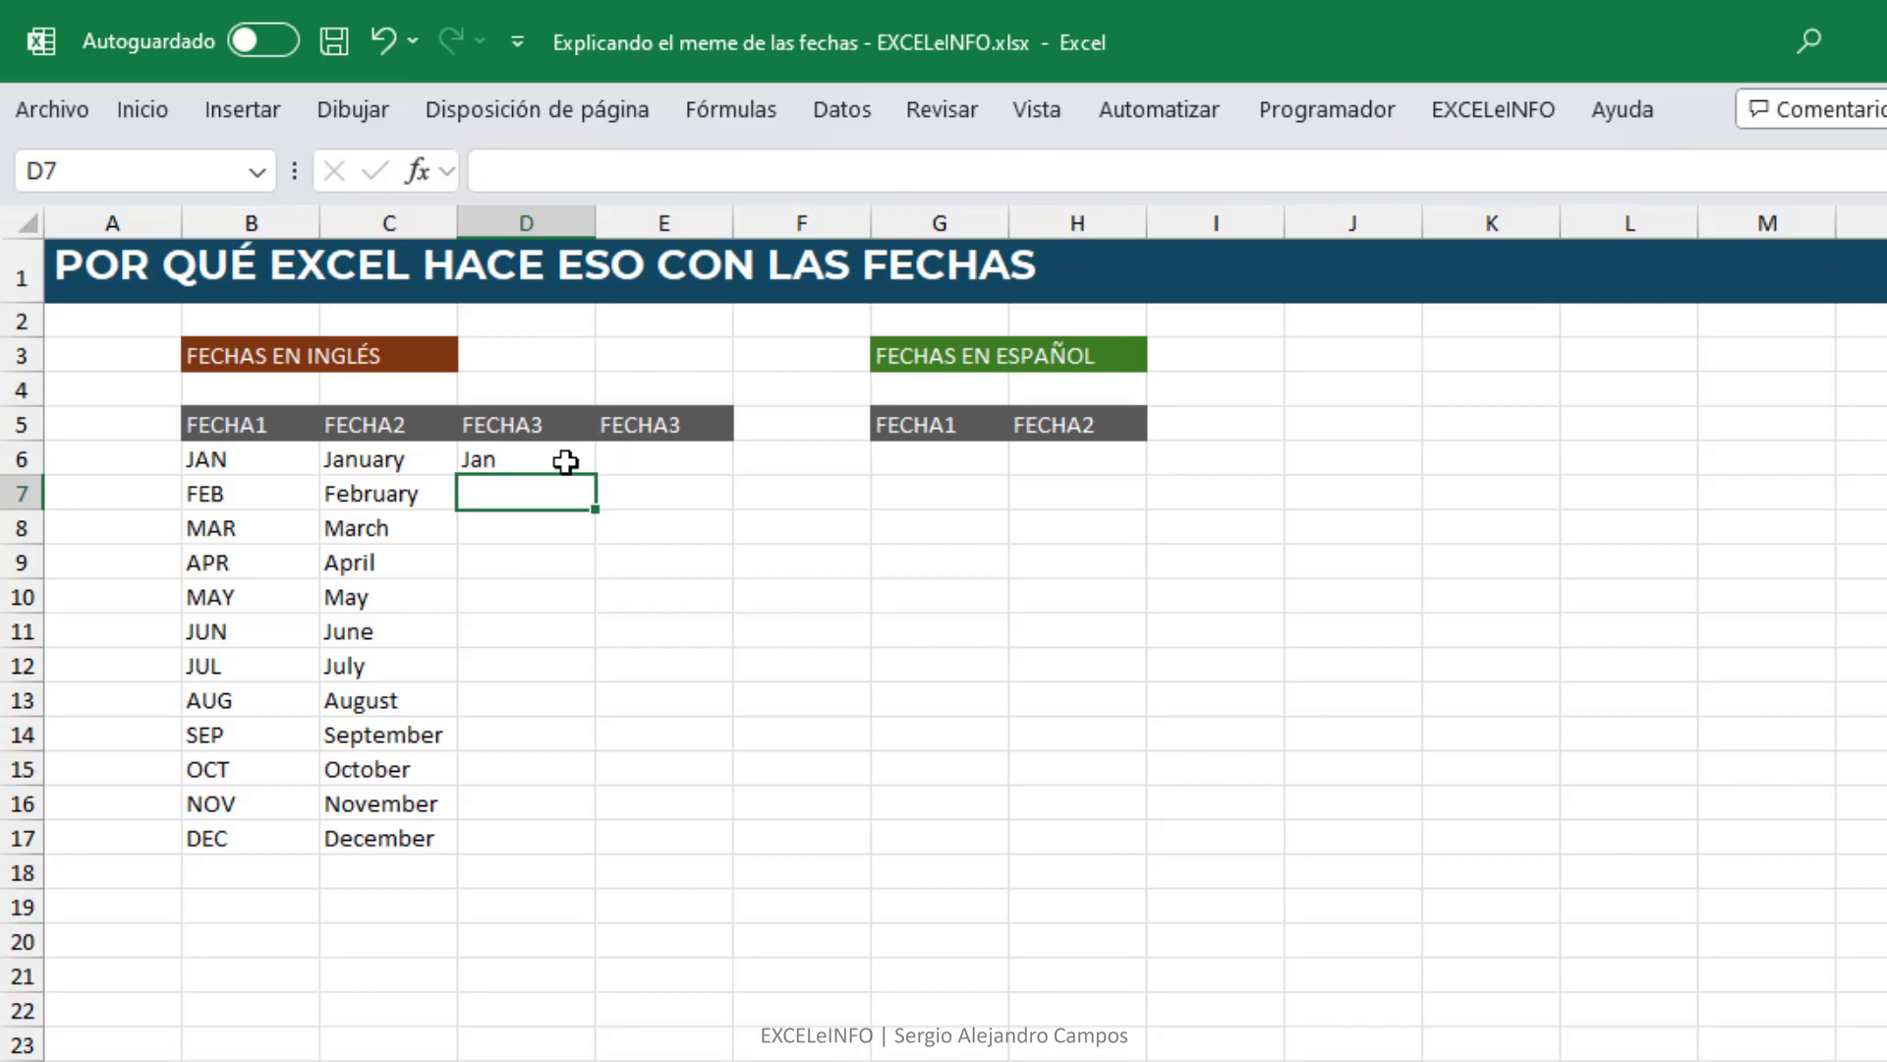
pyautogui.click(564, 463)
pyautogui.moveTo(596, 474); pyautogui.dragTo(599, 851)
pyautogui.click(564, 463)
pyautogui.moveTo(260, 461); pyautogui.dragTo(261, 839)
pyautogui.click(543, 460)
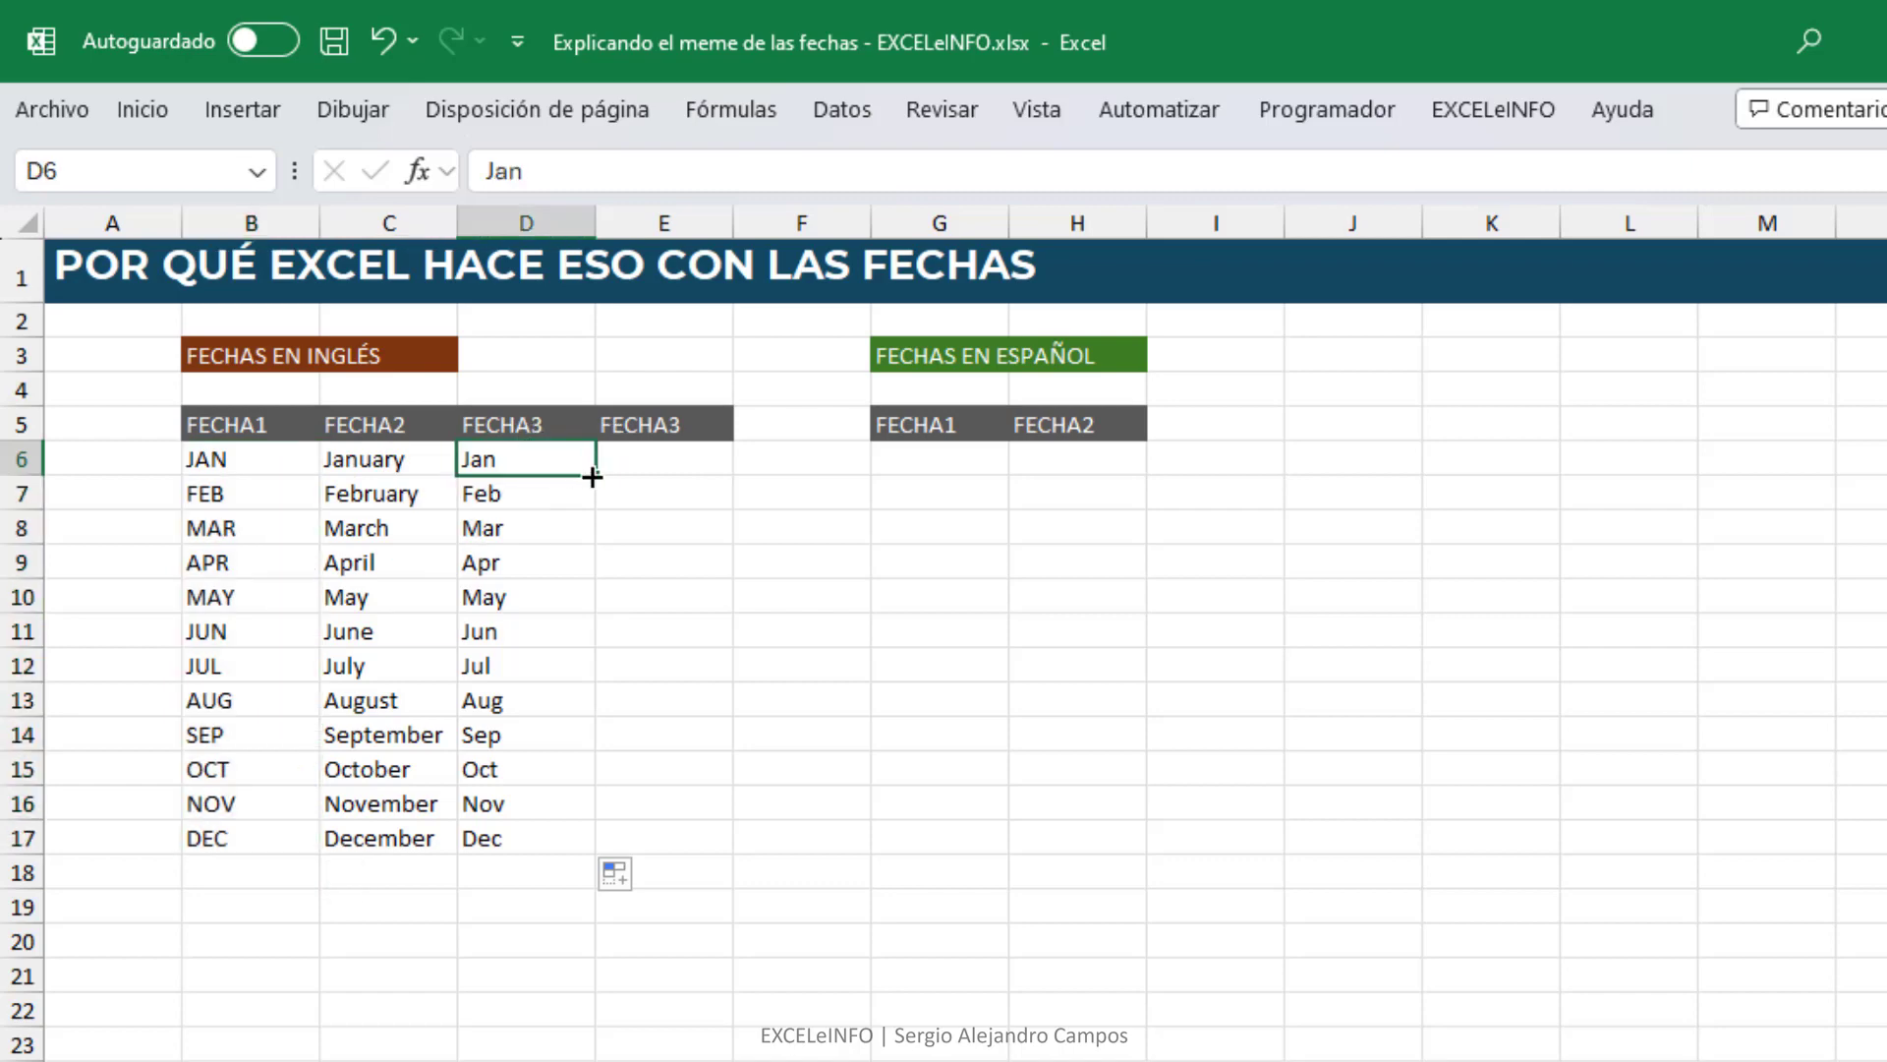
pyautogui.moveTo(596, 475); pyautogui.dragTo(619, 844)
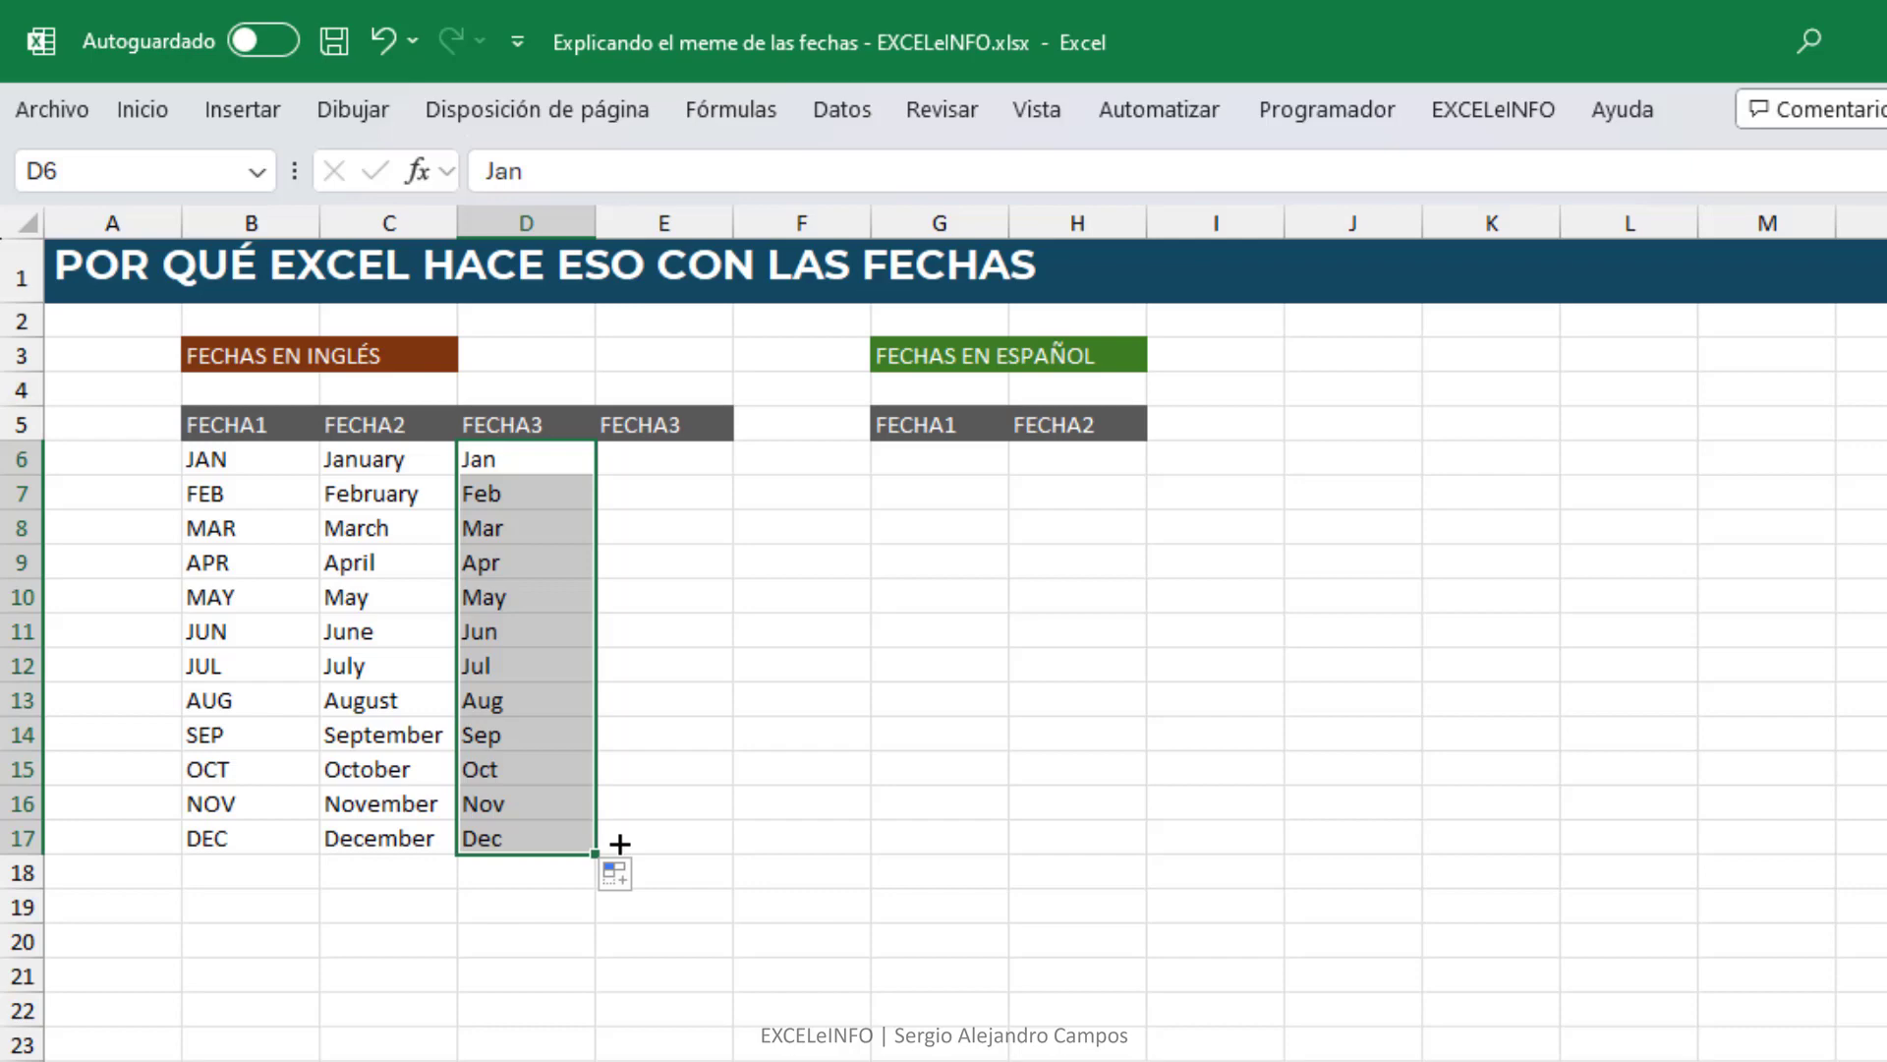
# Step: Enter Monday in E6 and fill repeating weekdays down to E17
pyautogui.press('Right')
pyautogui.write('Monda')
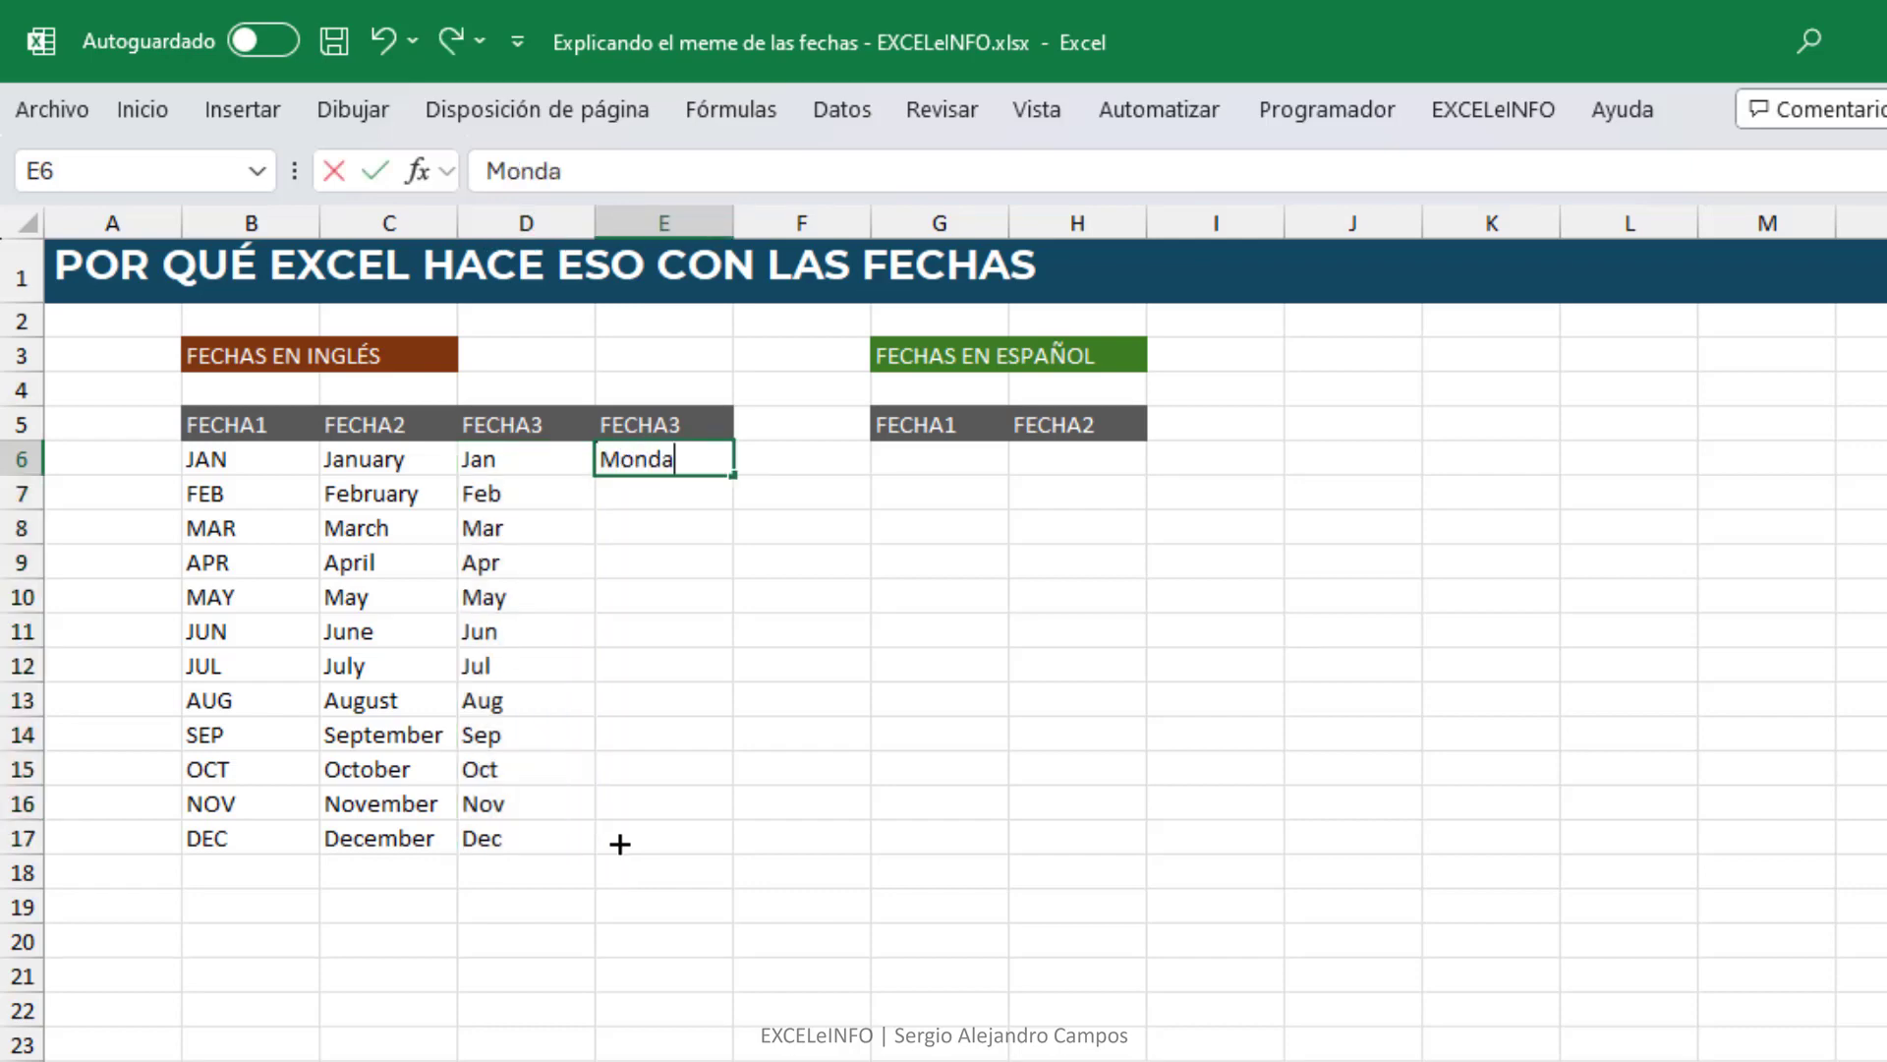
pyautogui.write('y')
pyautogui.press('Return')
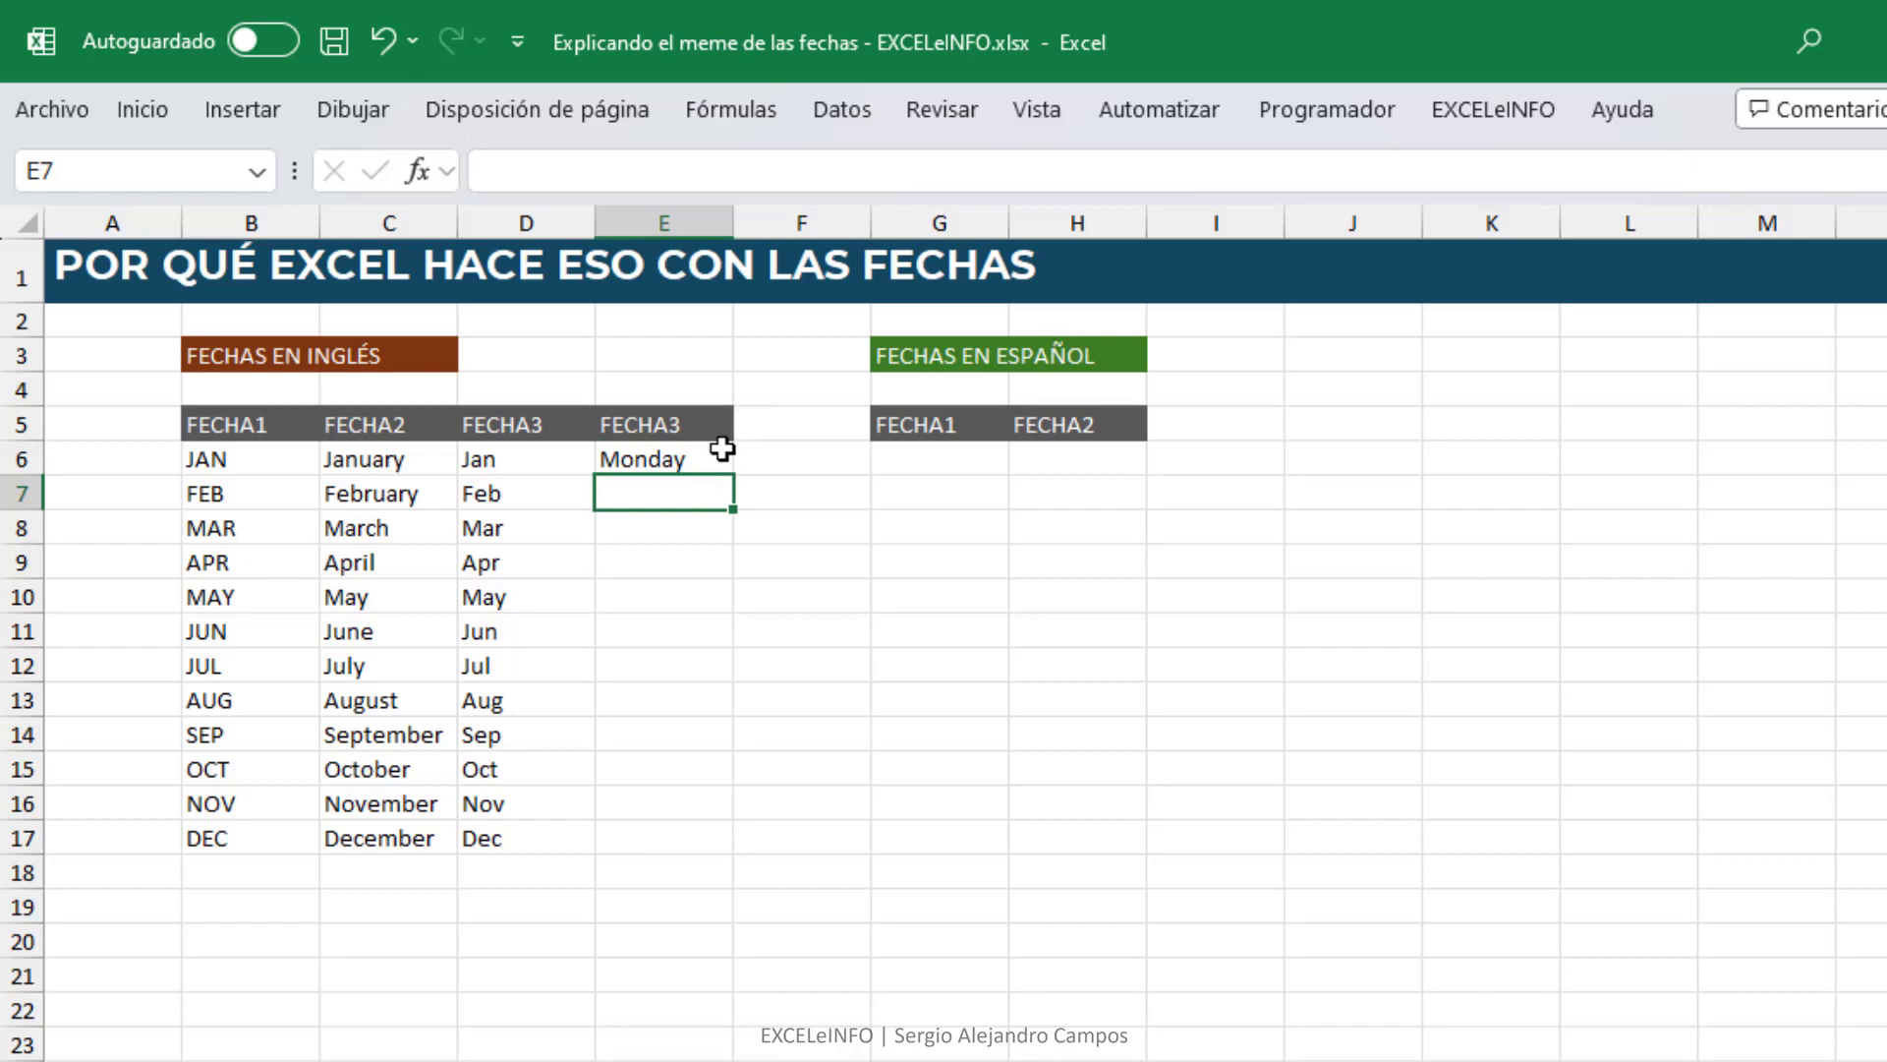
pyautogui.click(720, 458)
pyautogui.moveTo(733, 476); pyautogui.dragTo(733, 853)
pyautogui.click(674, 506)
pyautogui.click(674, 632)
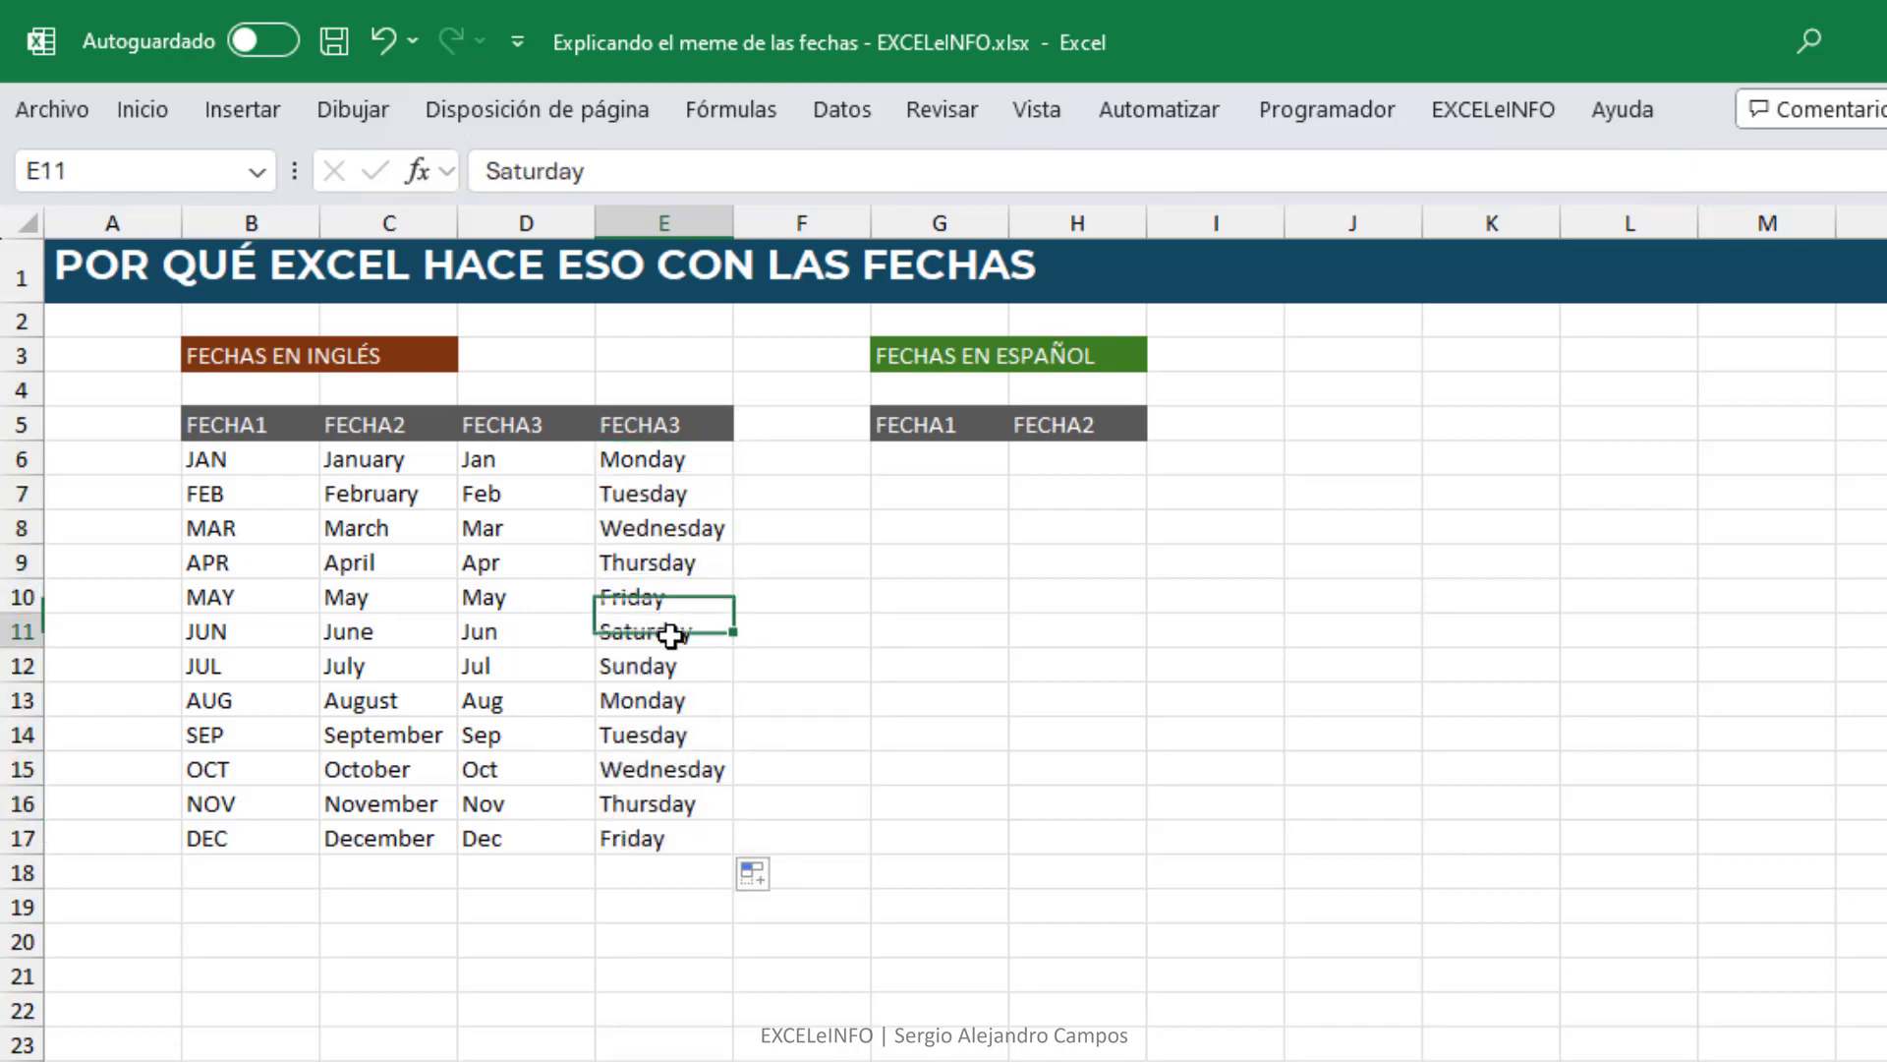
pyautogui.click(667, 468)
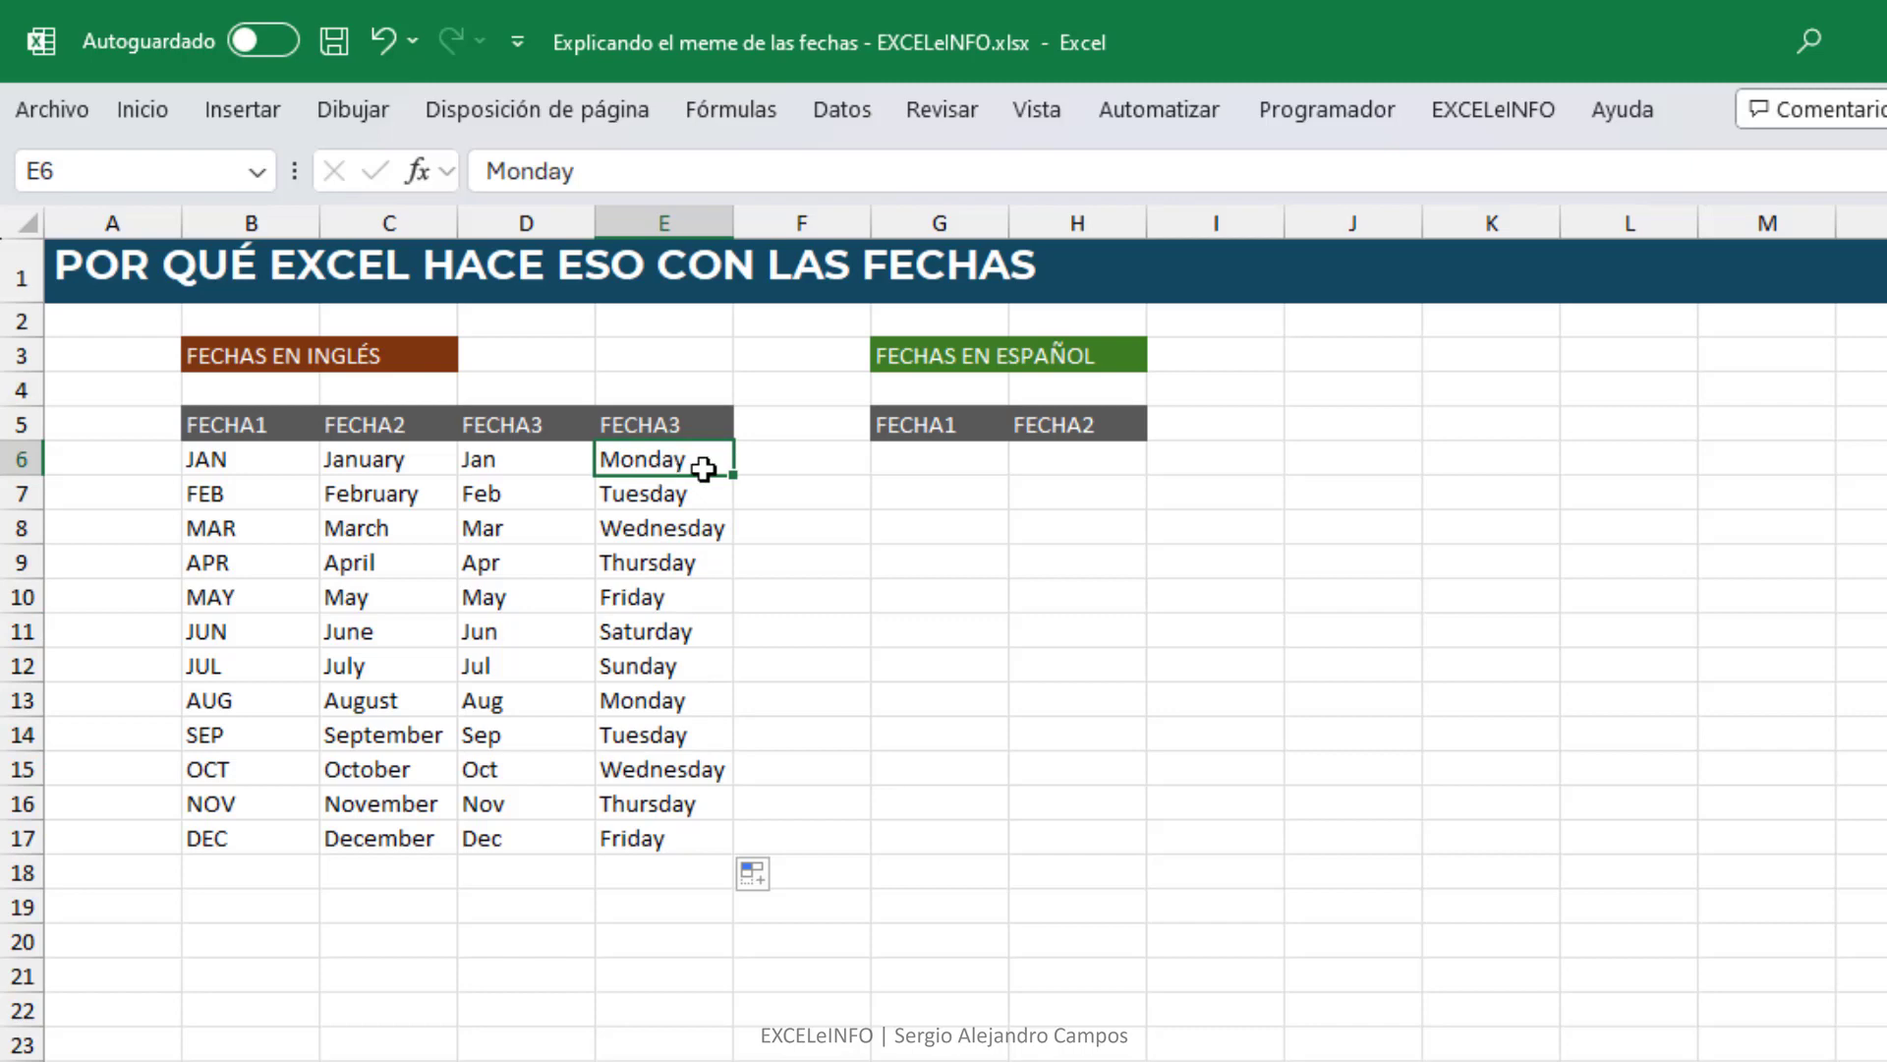
pyautogui.click(934, 459)
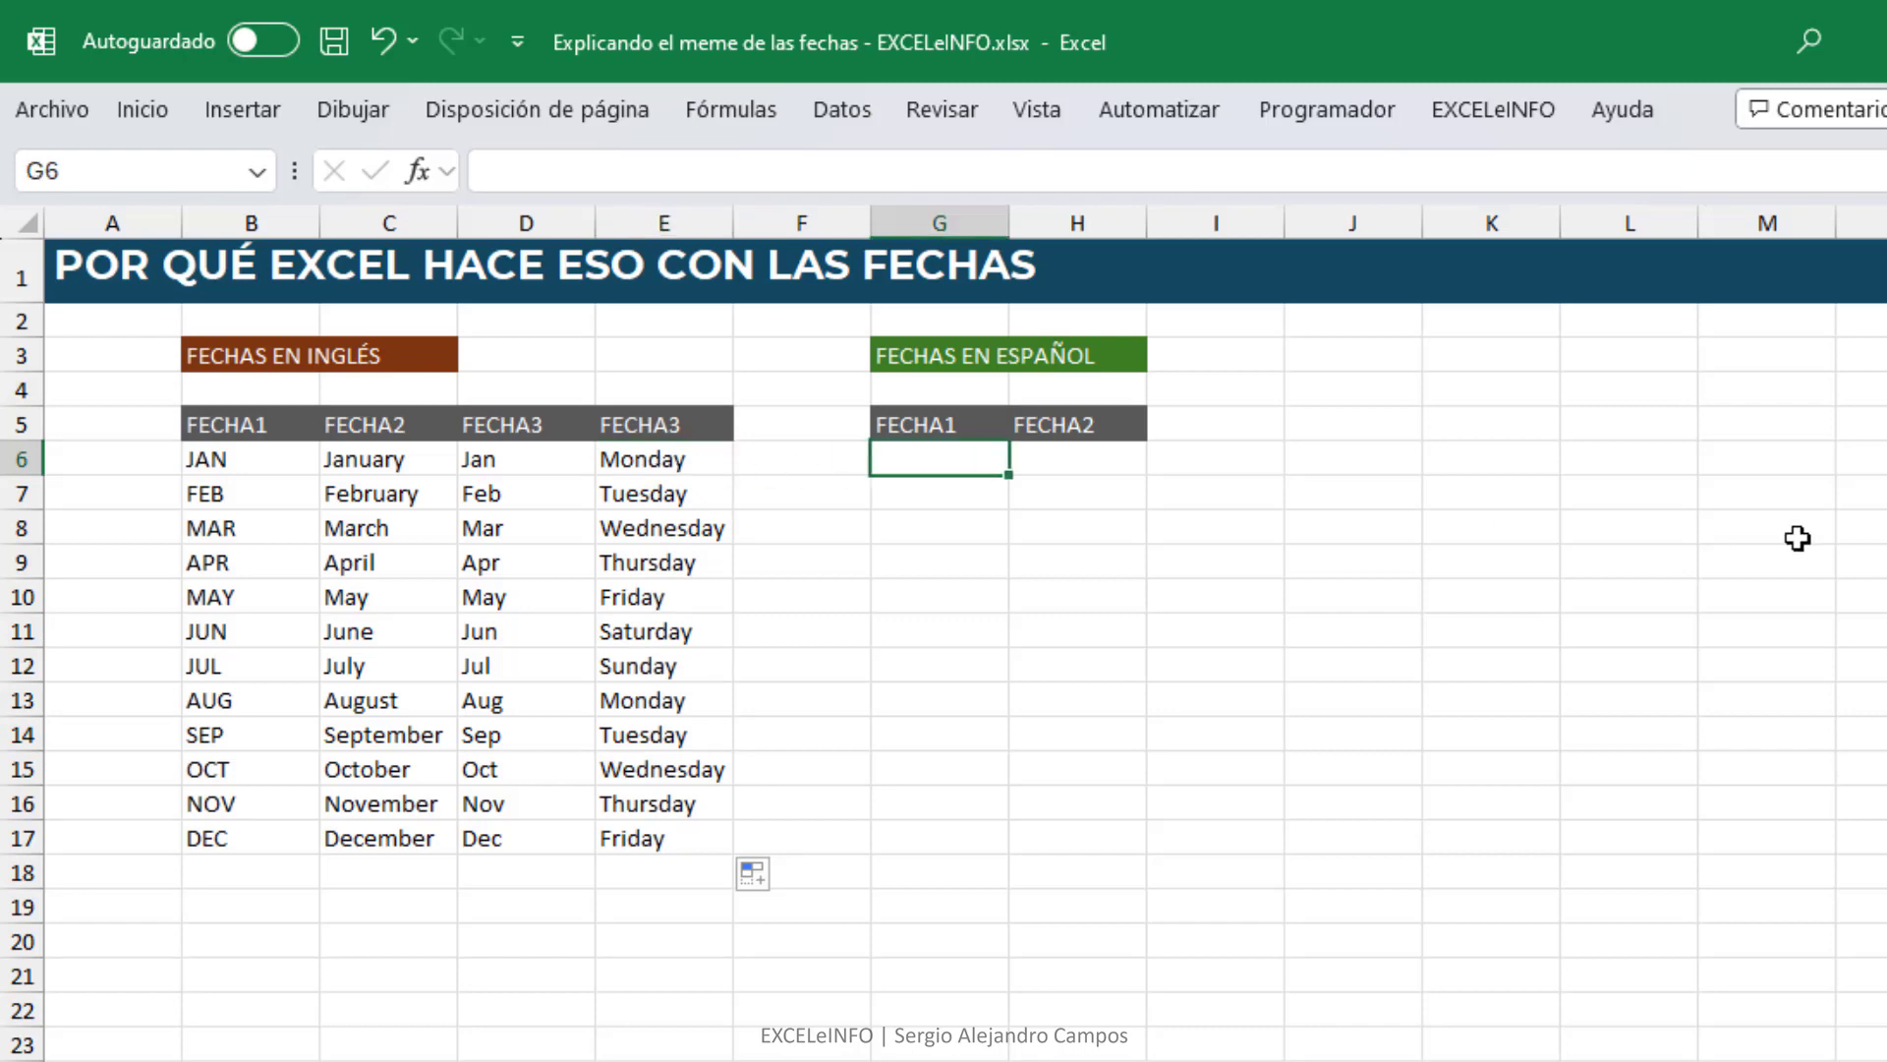
# Step: Enter Ene in G6 and fill Ene through Dic down to G17
pyautogui.write('Ene')
pyautogui.press('Return')
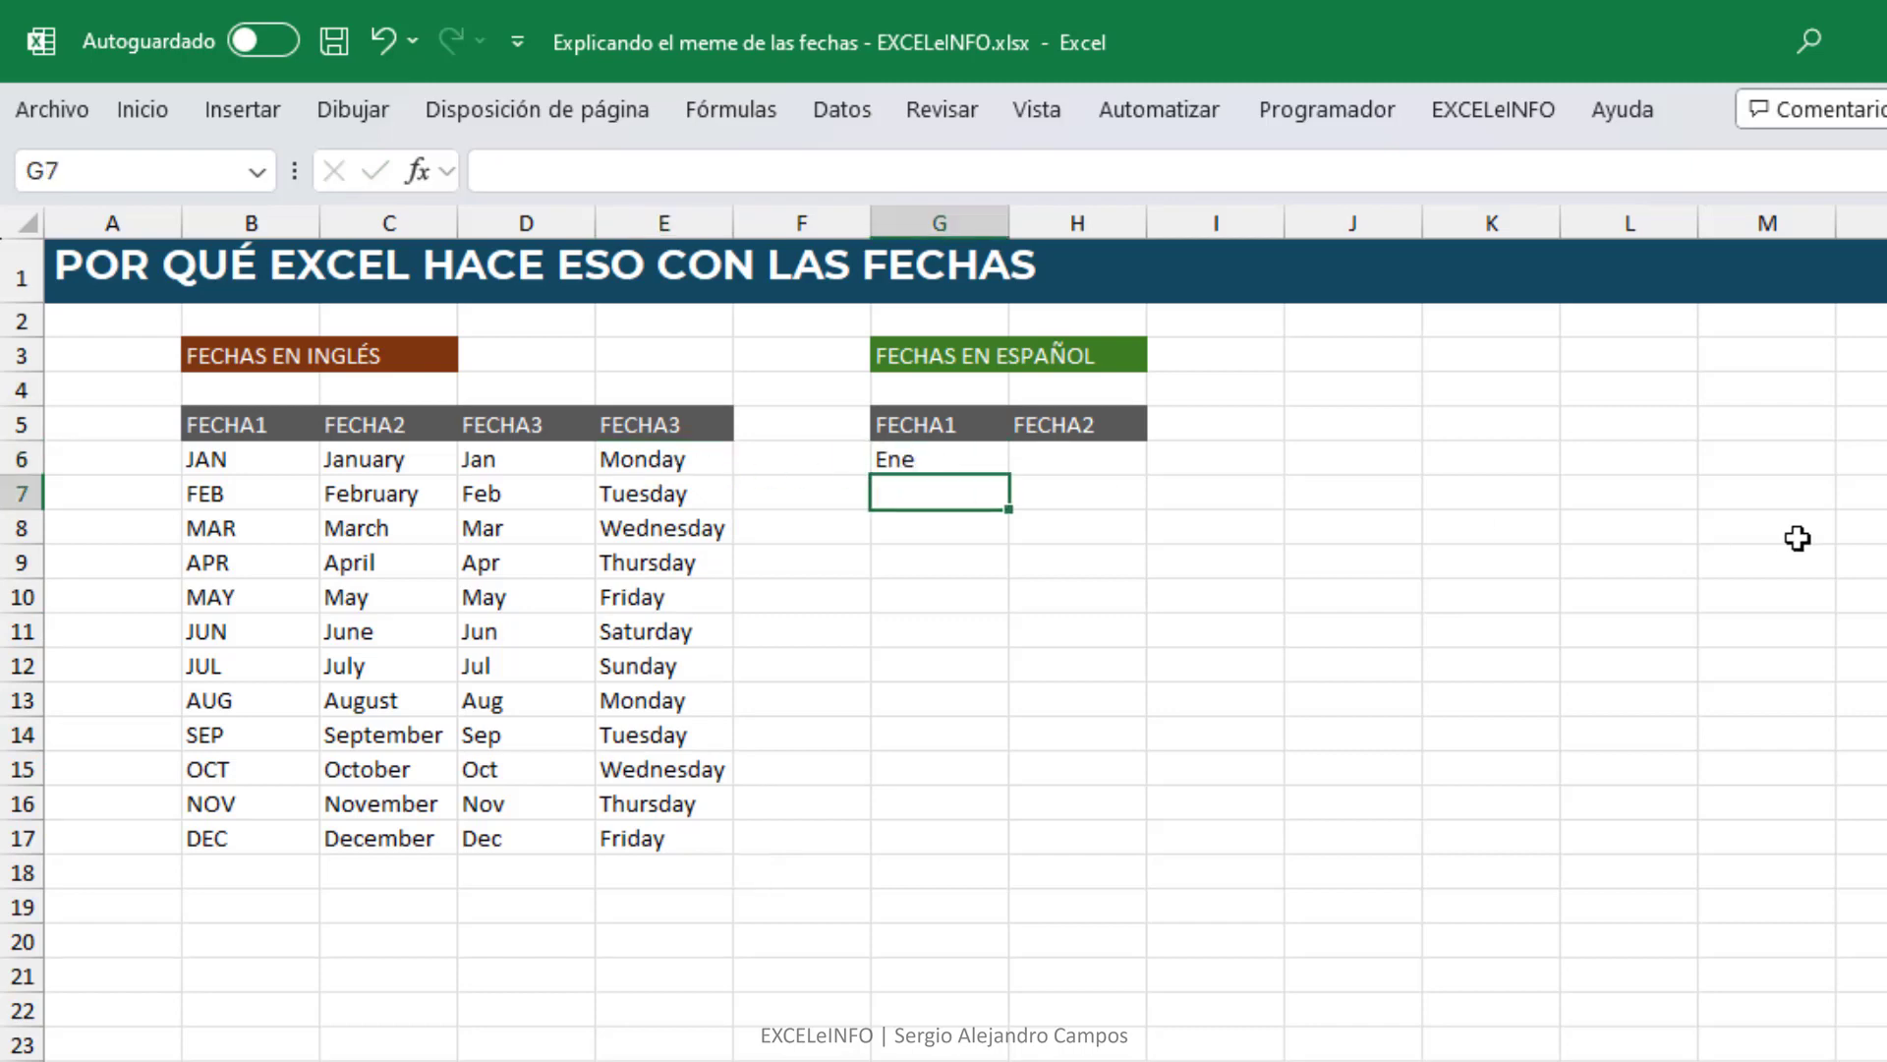
pyautogui.click(993, 470)
pyautogui.moveTo(1002, 484); pyautogui.dragTo(994, 848)
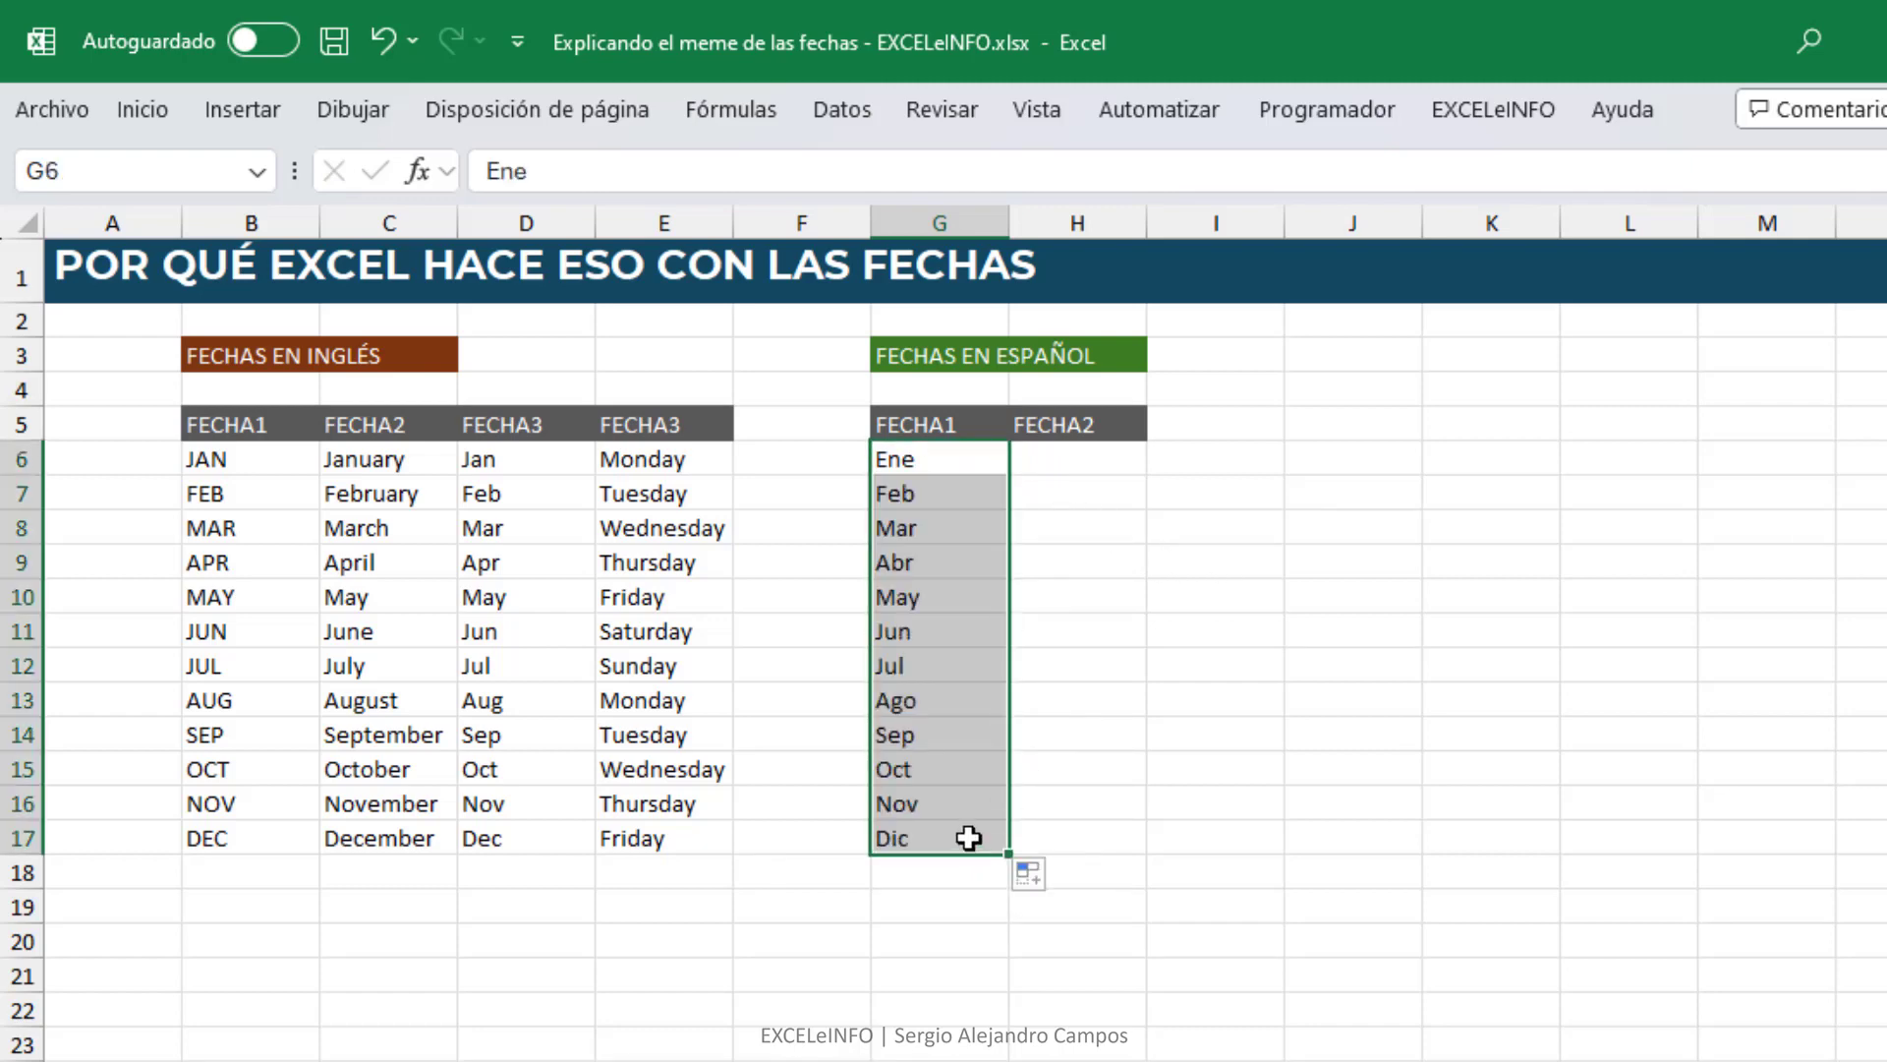
pyautogui.click(971, 839)
# Step: Enter enero in H6 and fill enero through diciembre down to H17
pyautogui.click(1043, 464)
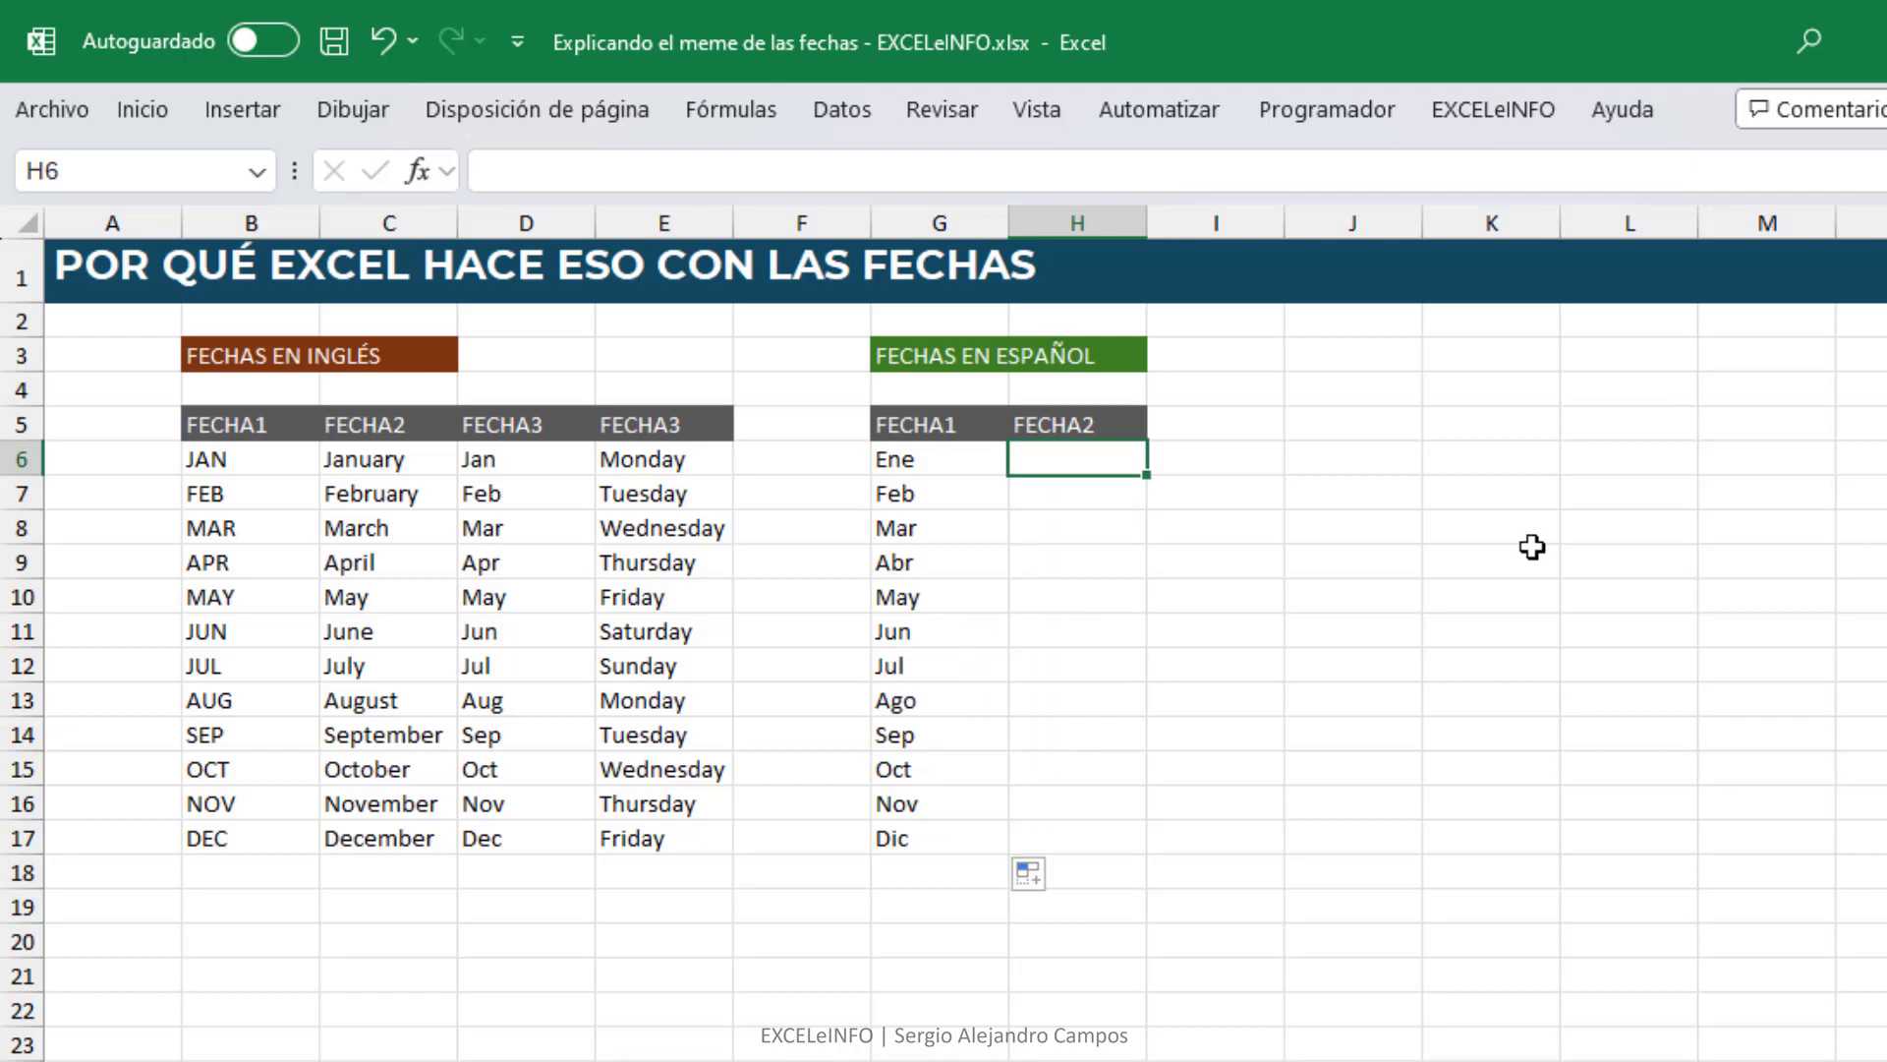
pyautogui.write('e')
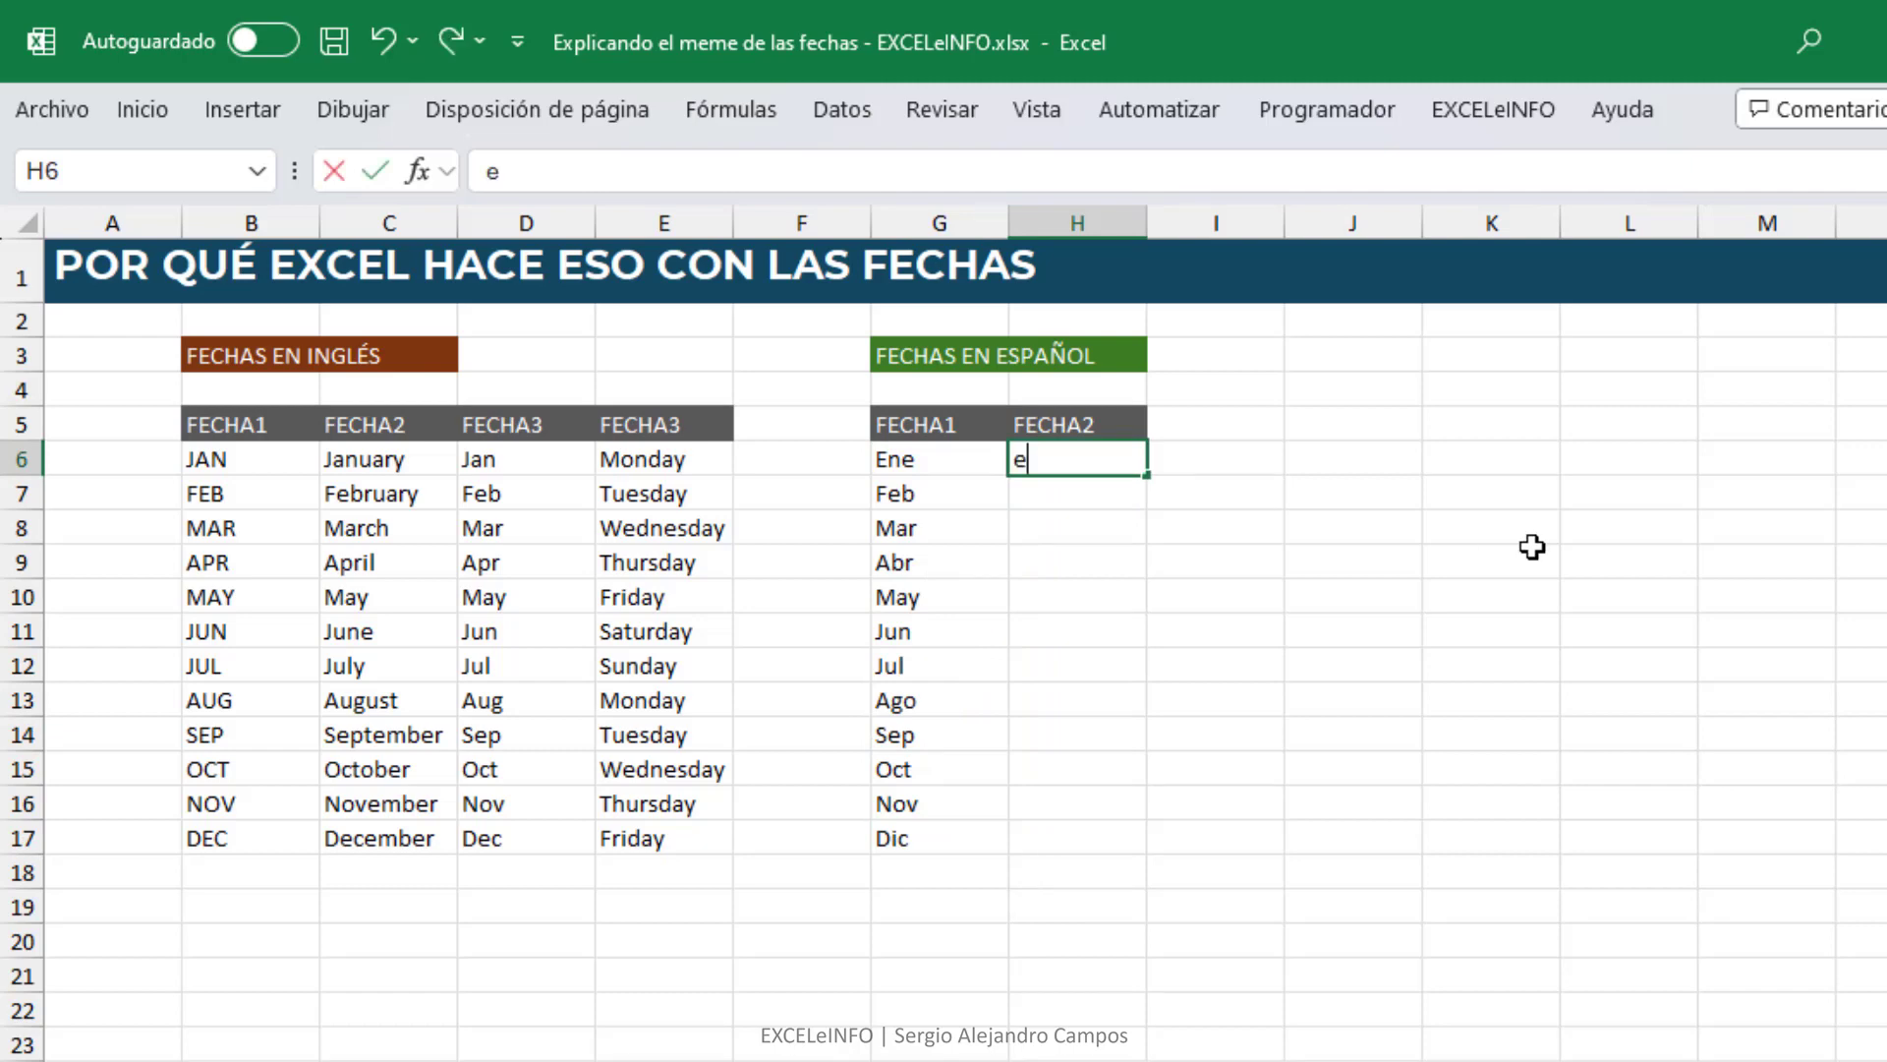
pyautogui.write('nero')
pyautogui.press('Return')
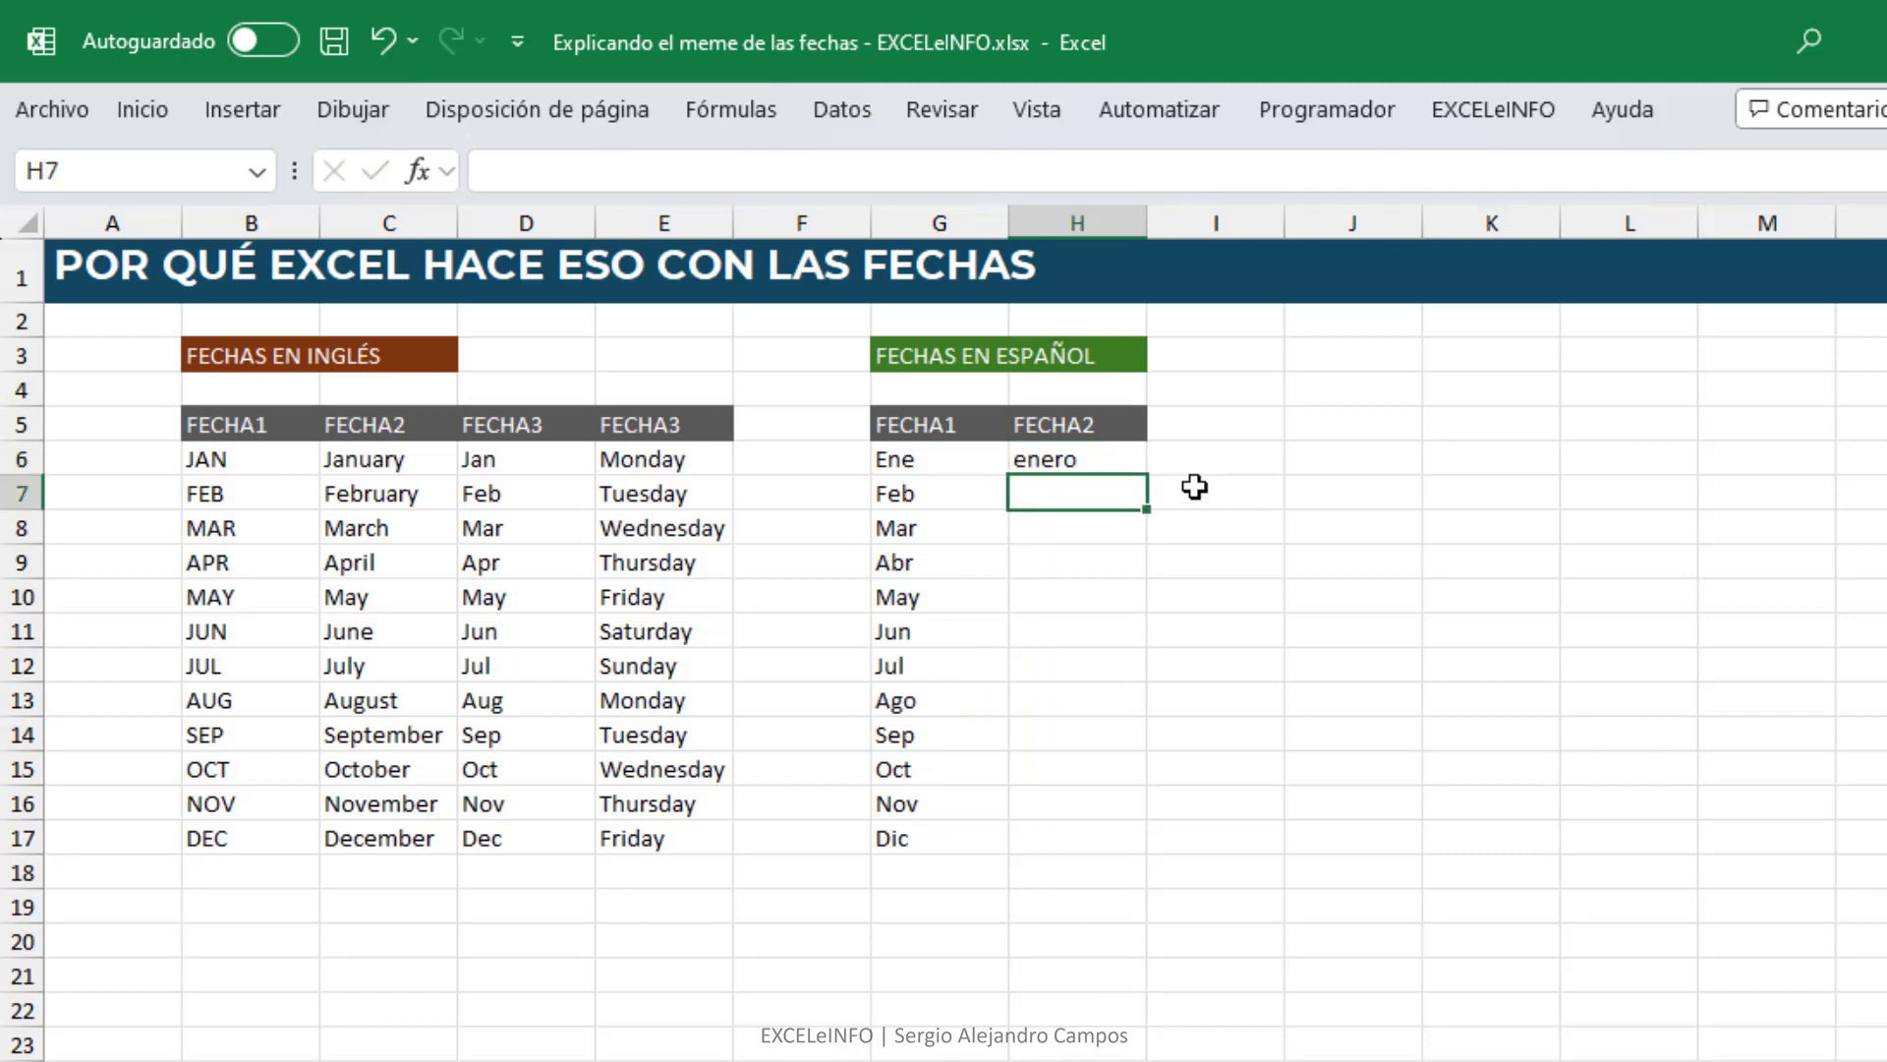
pyautogui.click(1135, 464)
pyautogui.moveTo(1153, 477); pyautogui.dragTo(1141, 843)
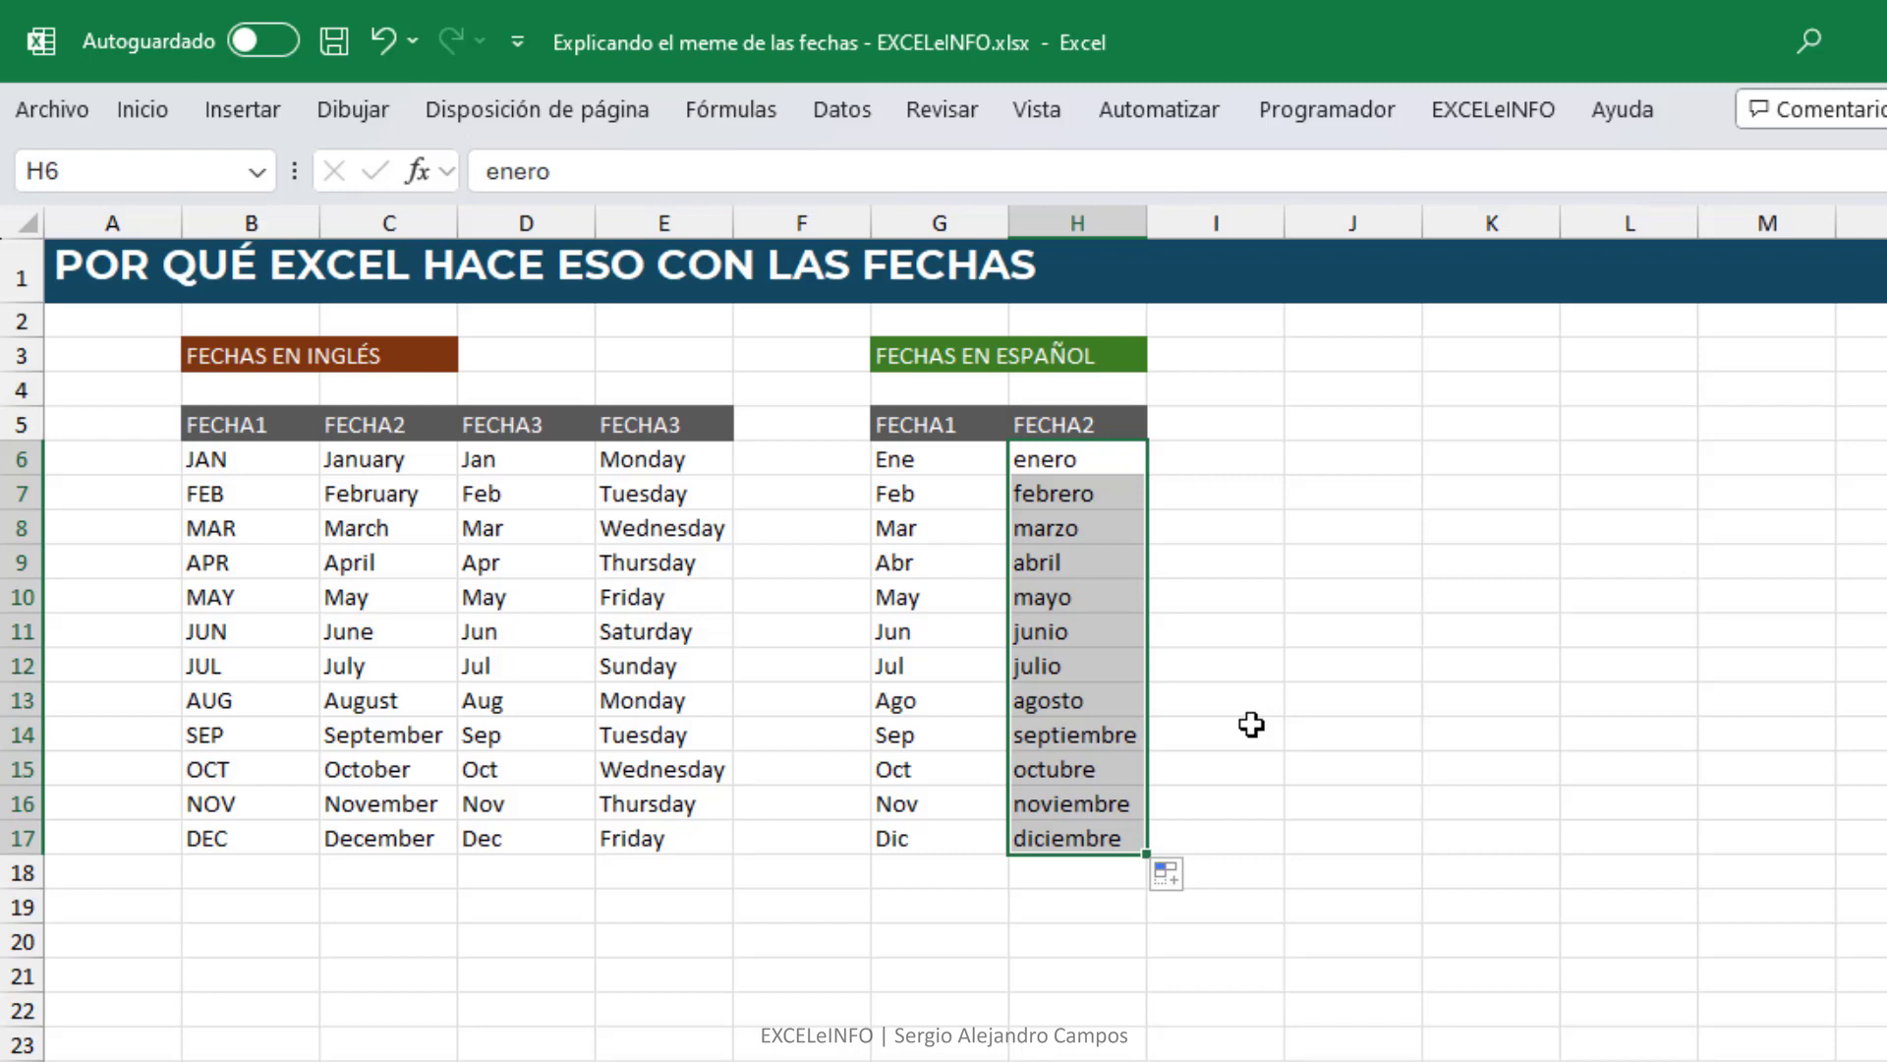
pyautogui.press('Right')
pyautogui.press('Right')
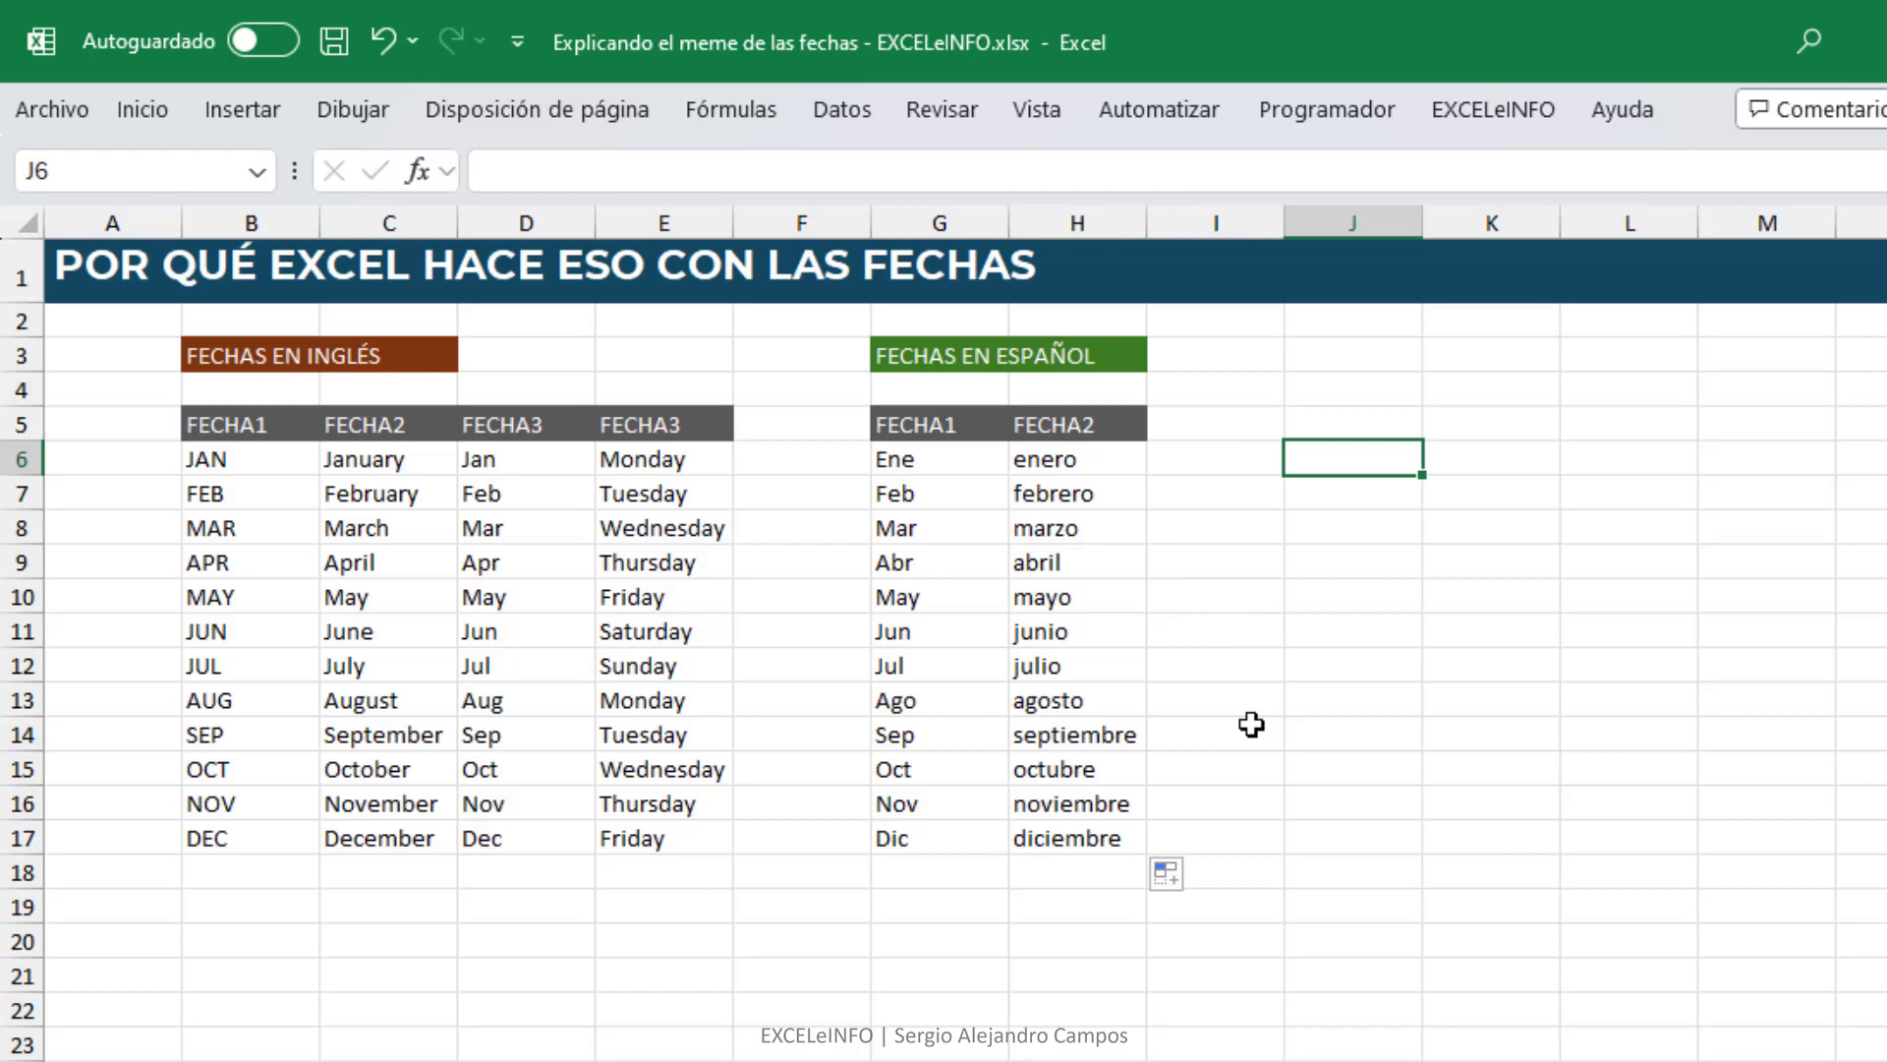
# Step: Enter ene in J6 and fill ene through dic down to J17
pyautogui.write('ene')
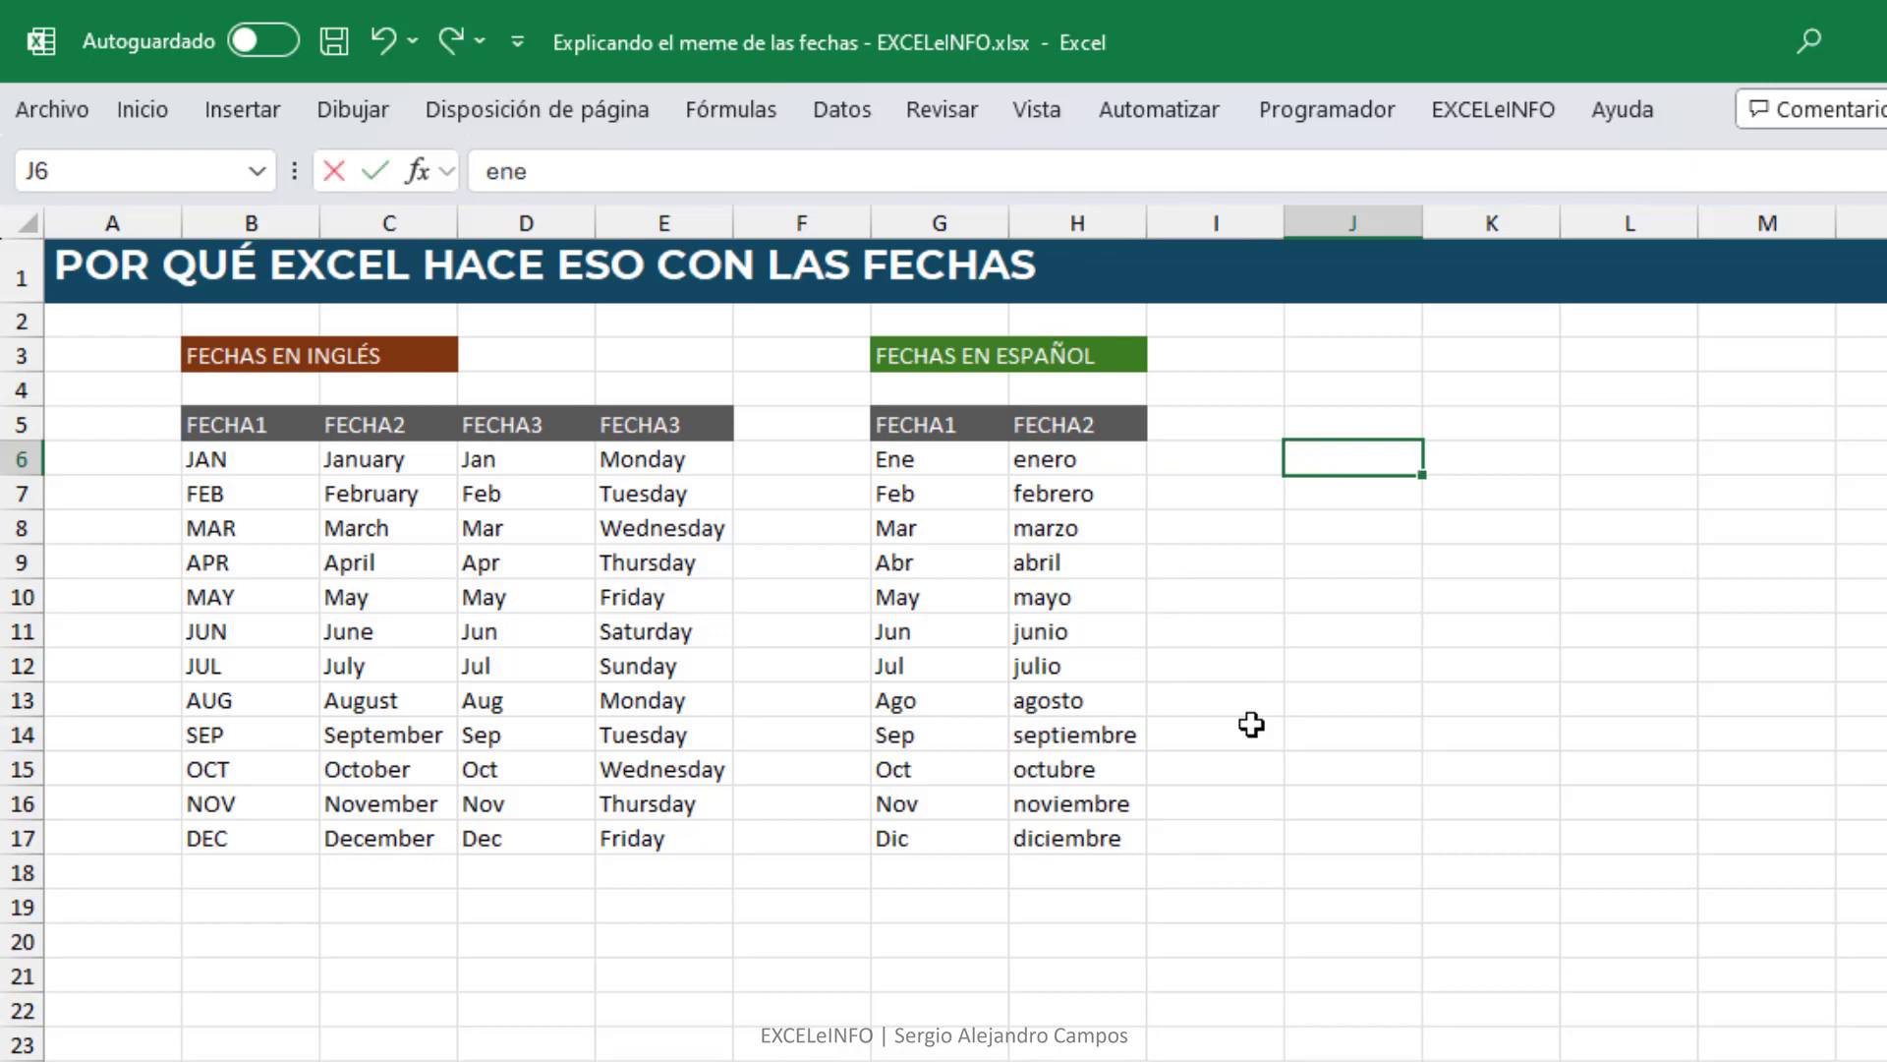
pyautogui.press('Return')
pyautogui.click(1384, 468)
pyautogui.moveTo(1422, 476); pyautogui.dragTo(1418, 853)
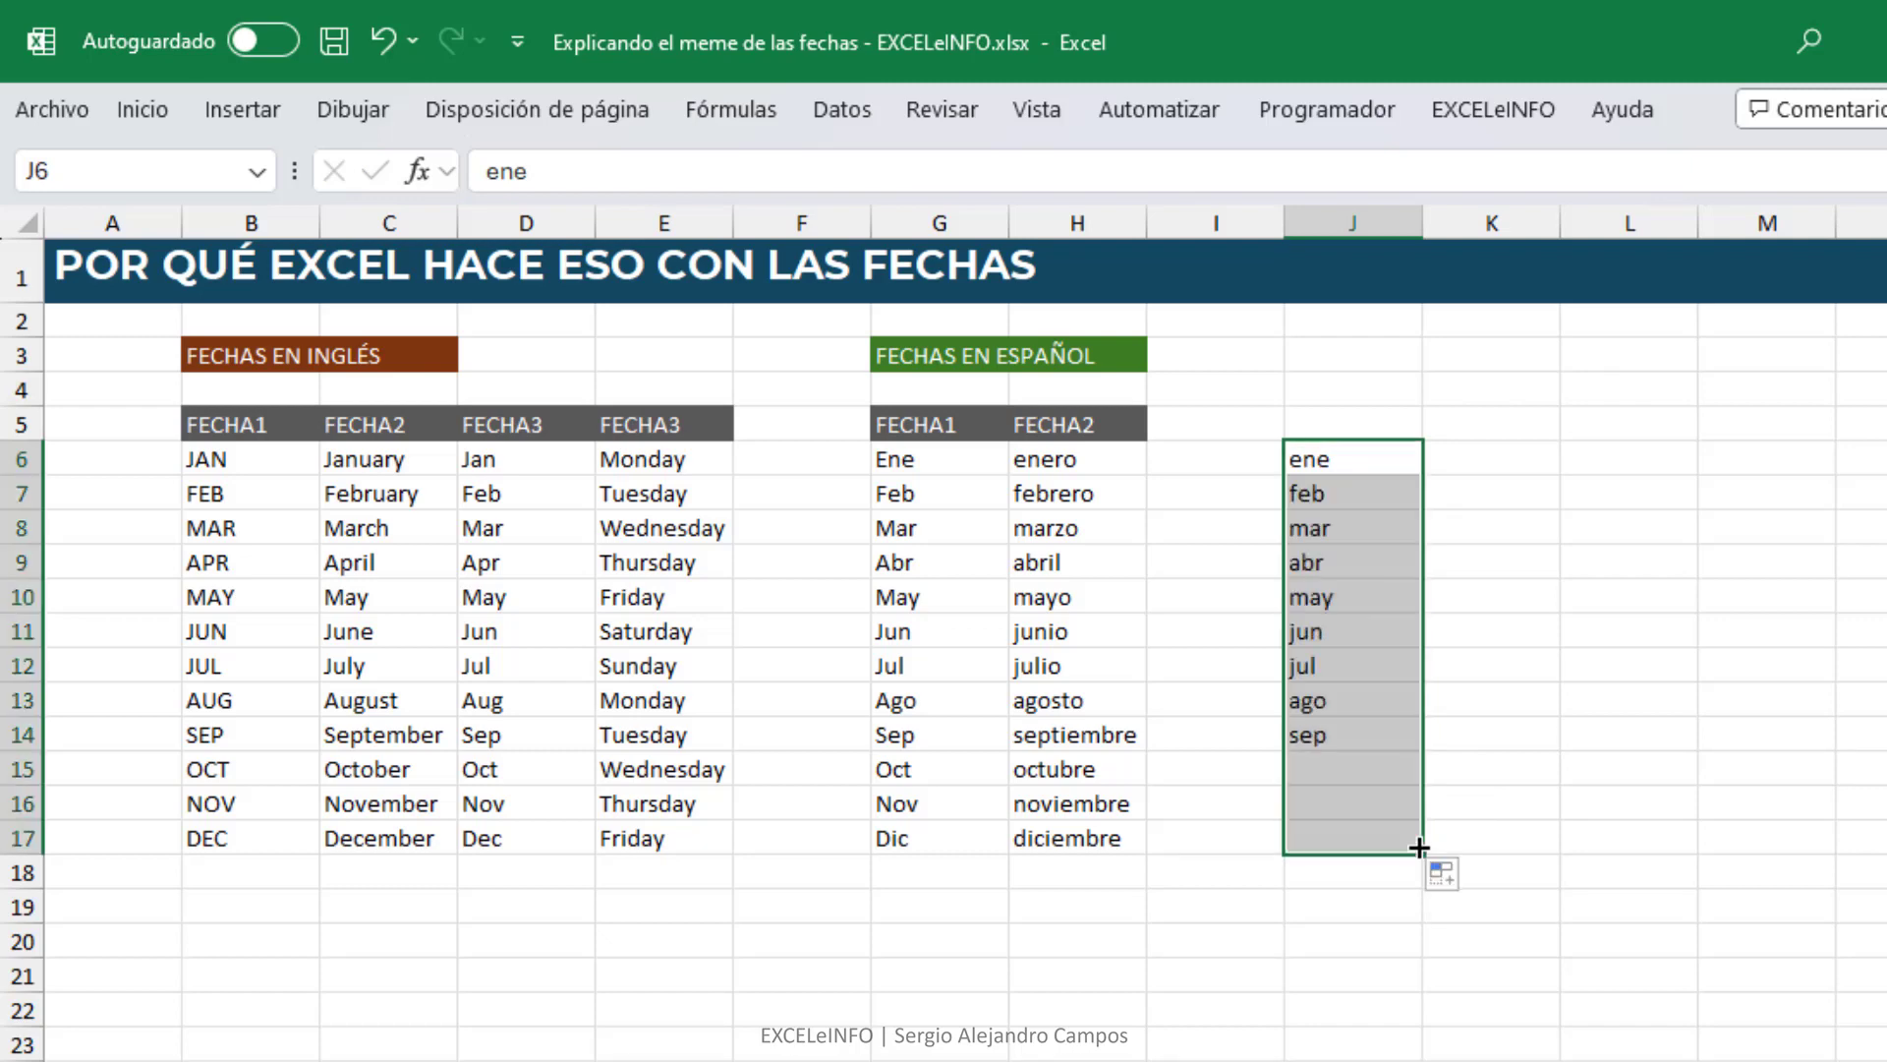
pyautogui.click(1407, 470)
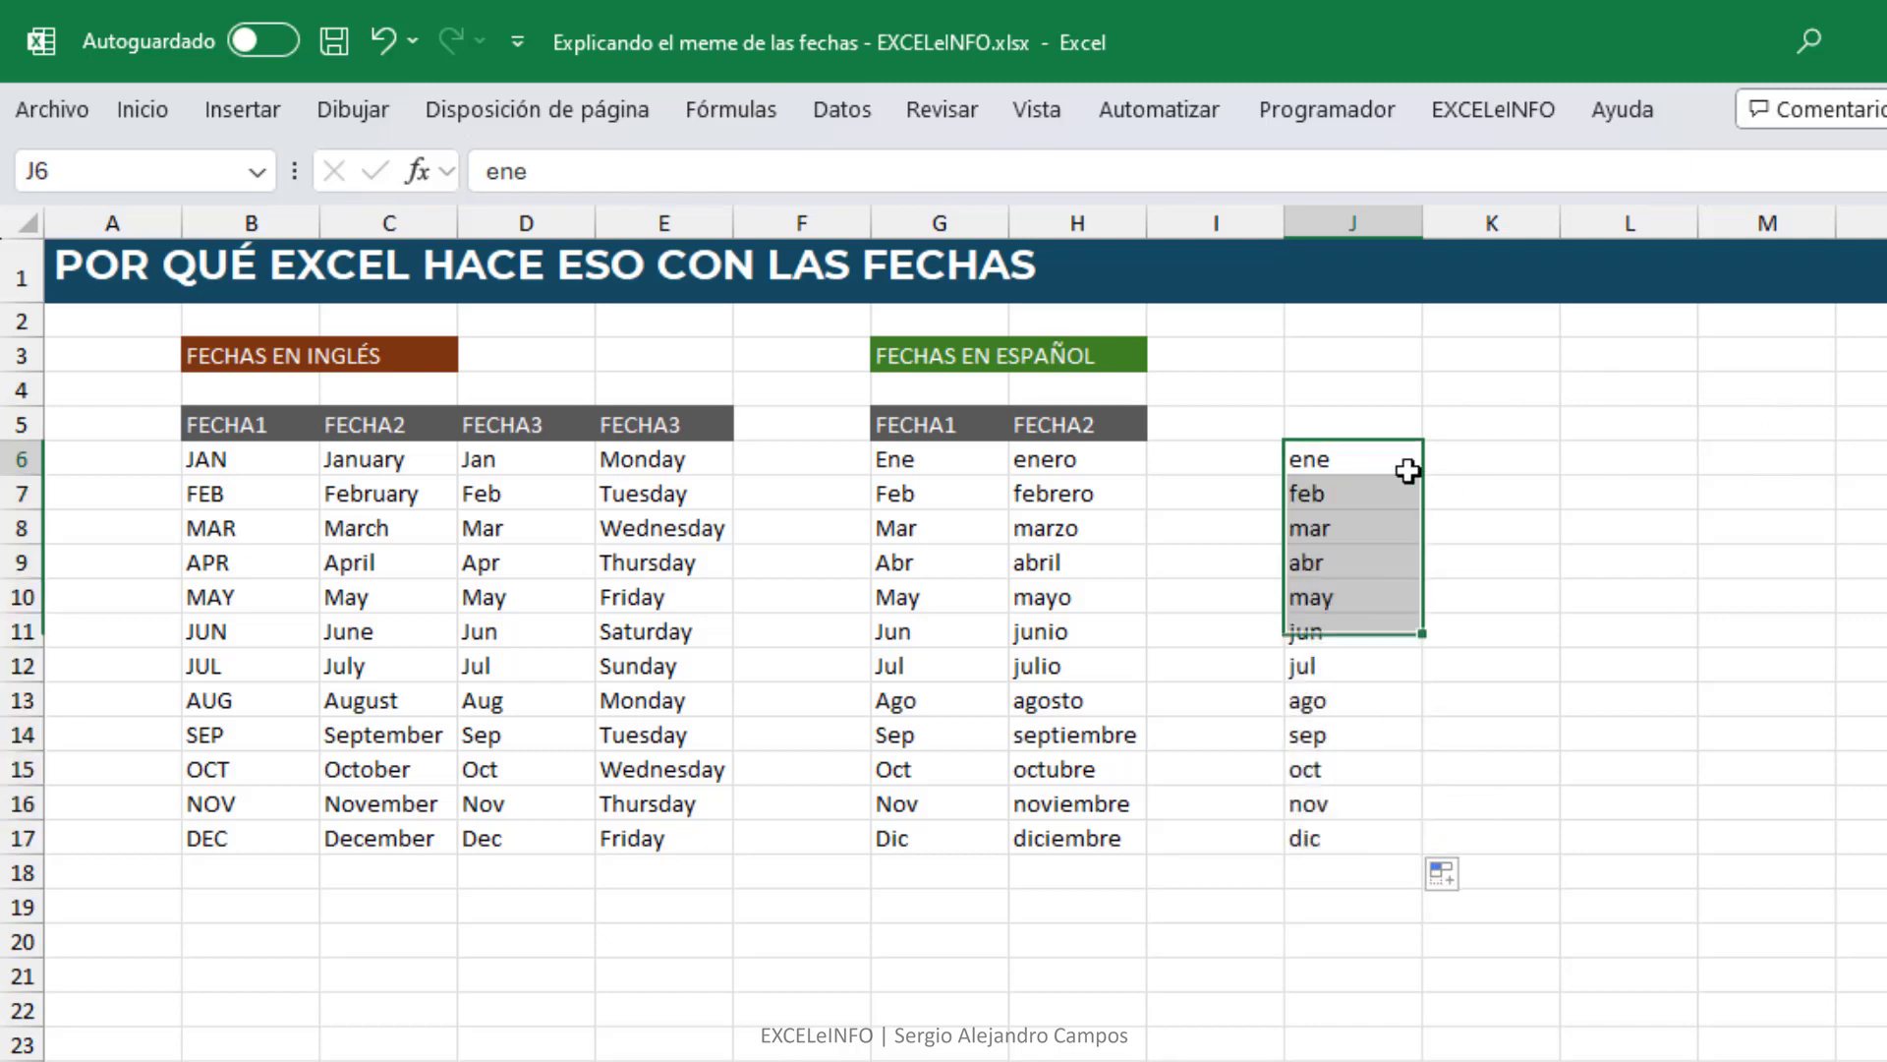
# Step: Select the whole lowercase month list J6:J17, then move to K6
pyautogui.press('Down')
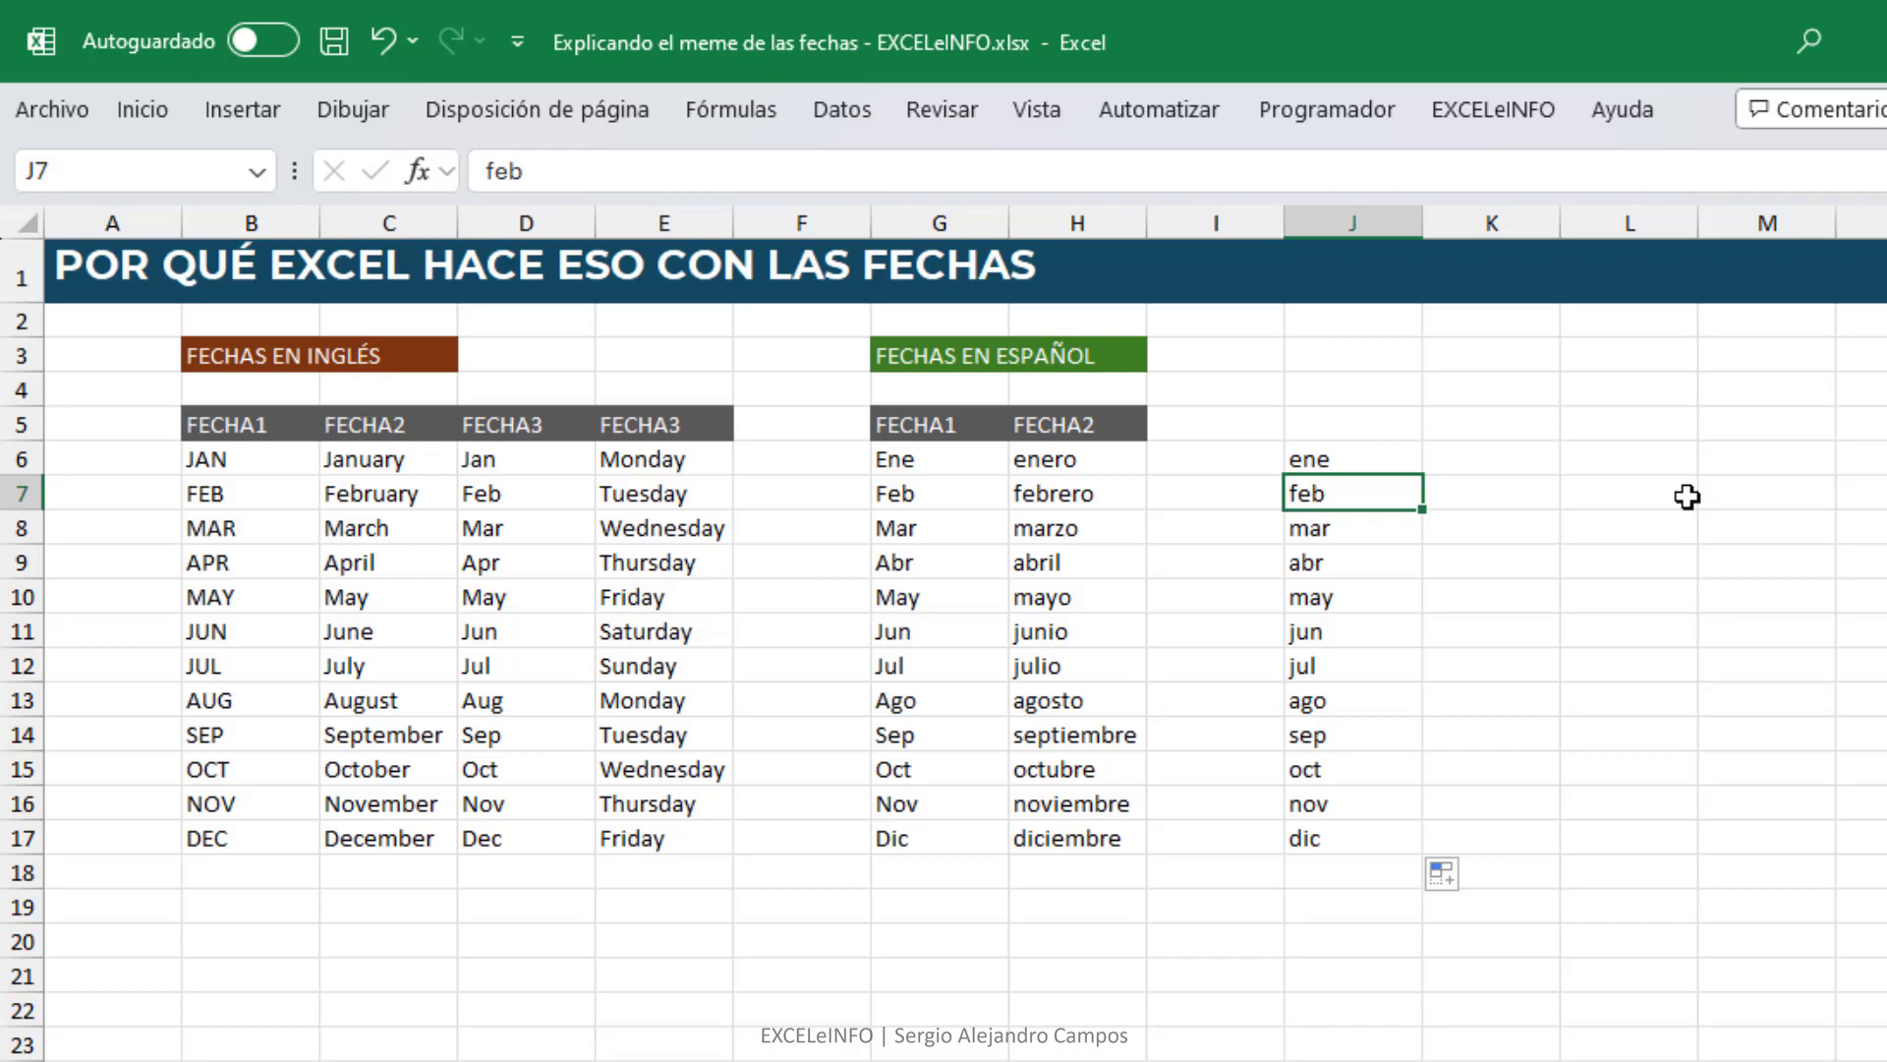
pyautogui.press('Up')
pyautogui.hotkey('ctrl', 'shift', 'Down')
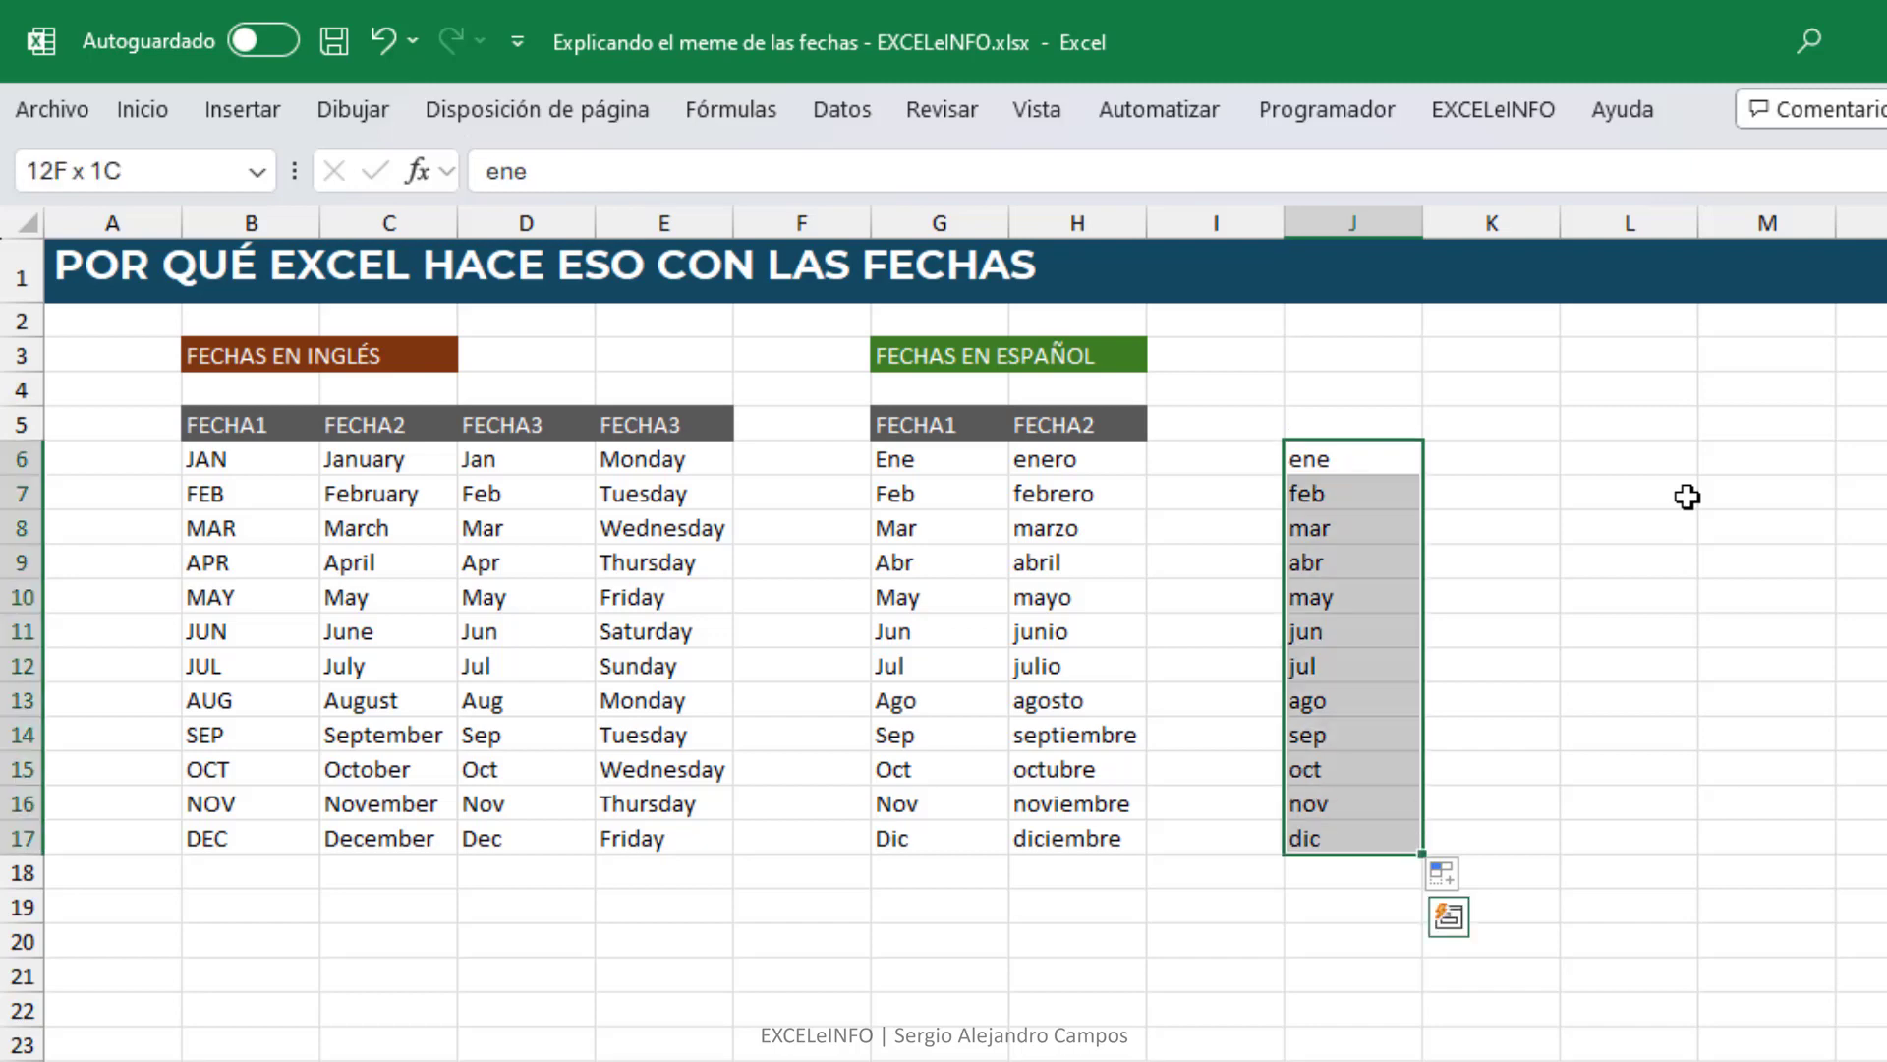
pyautogui.hotkey('ctrl', 'shift', 'Up')
pyautogui.hotkey('ctrl', 'shift', 'Down')
pyautogui.press('Right')
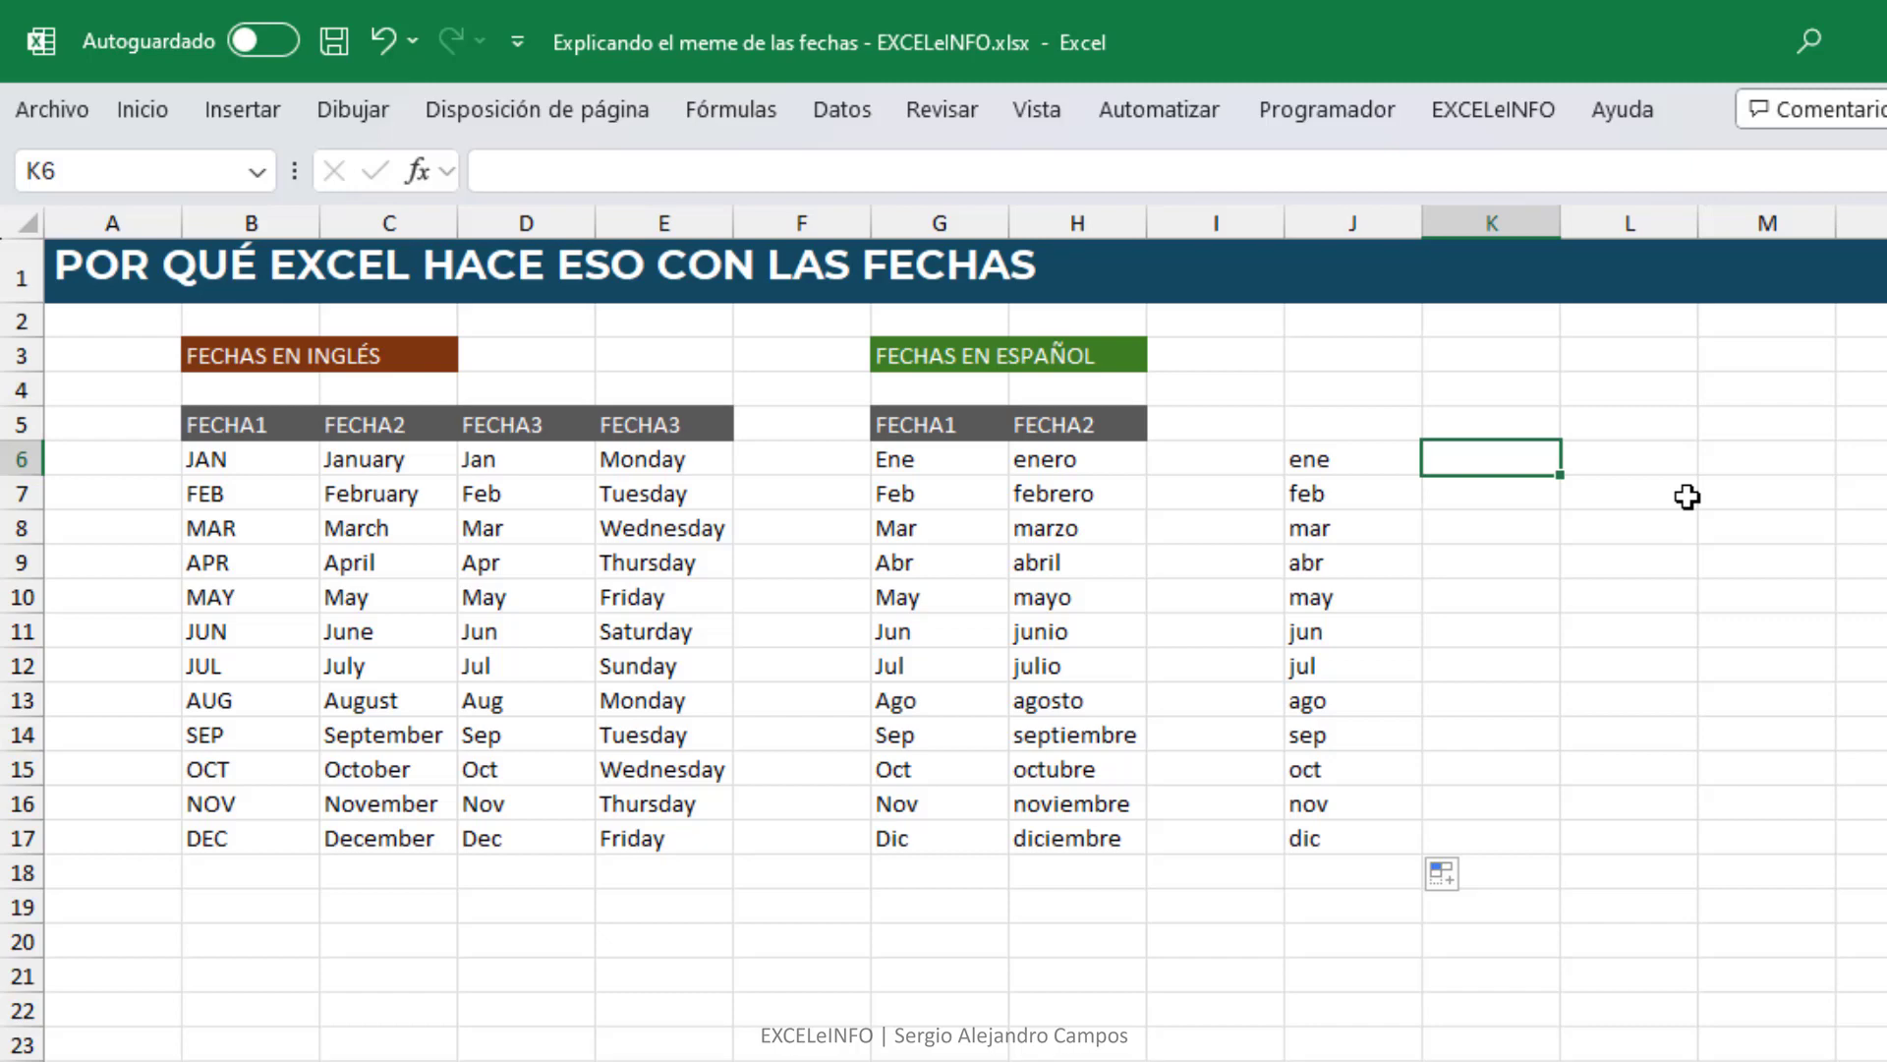
pyautogui.click(388, 459)
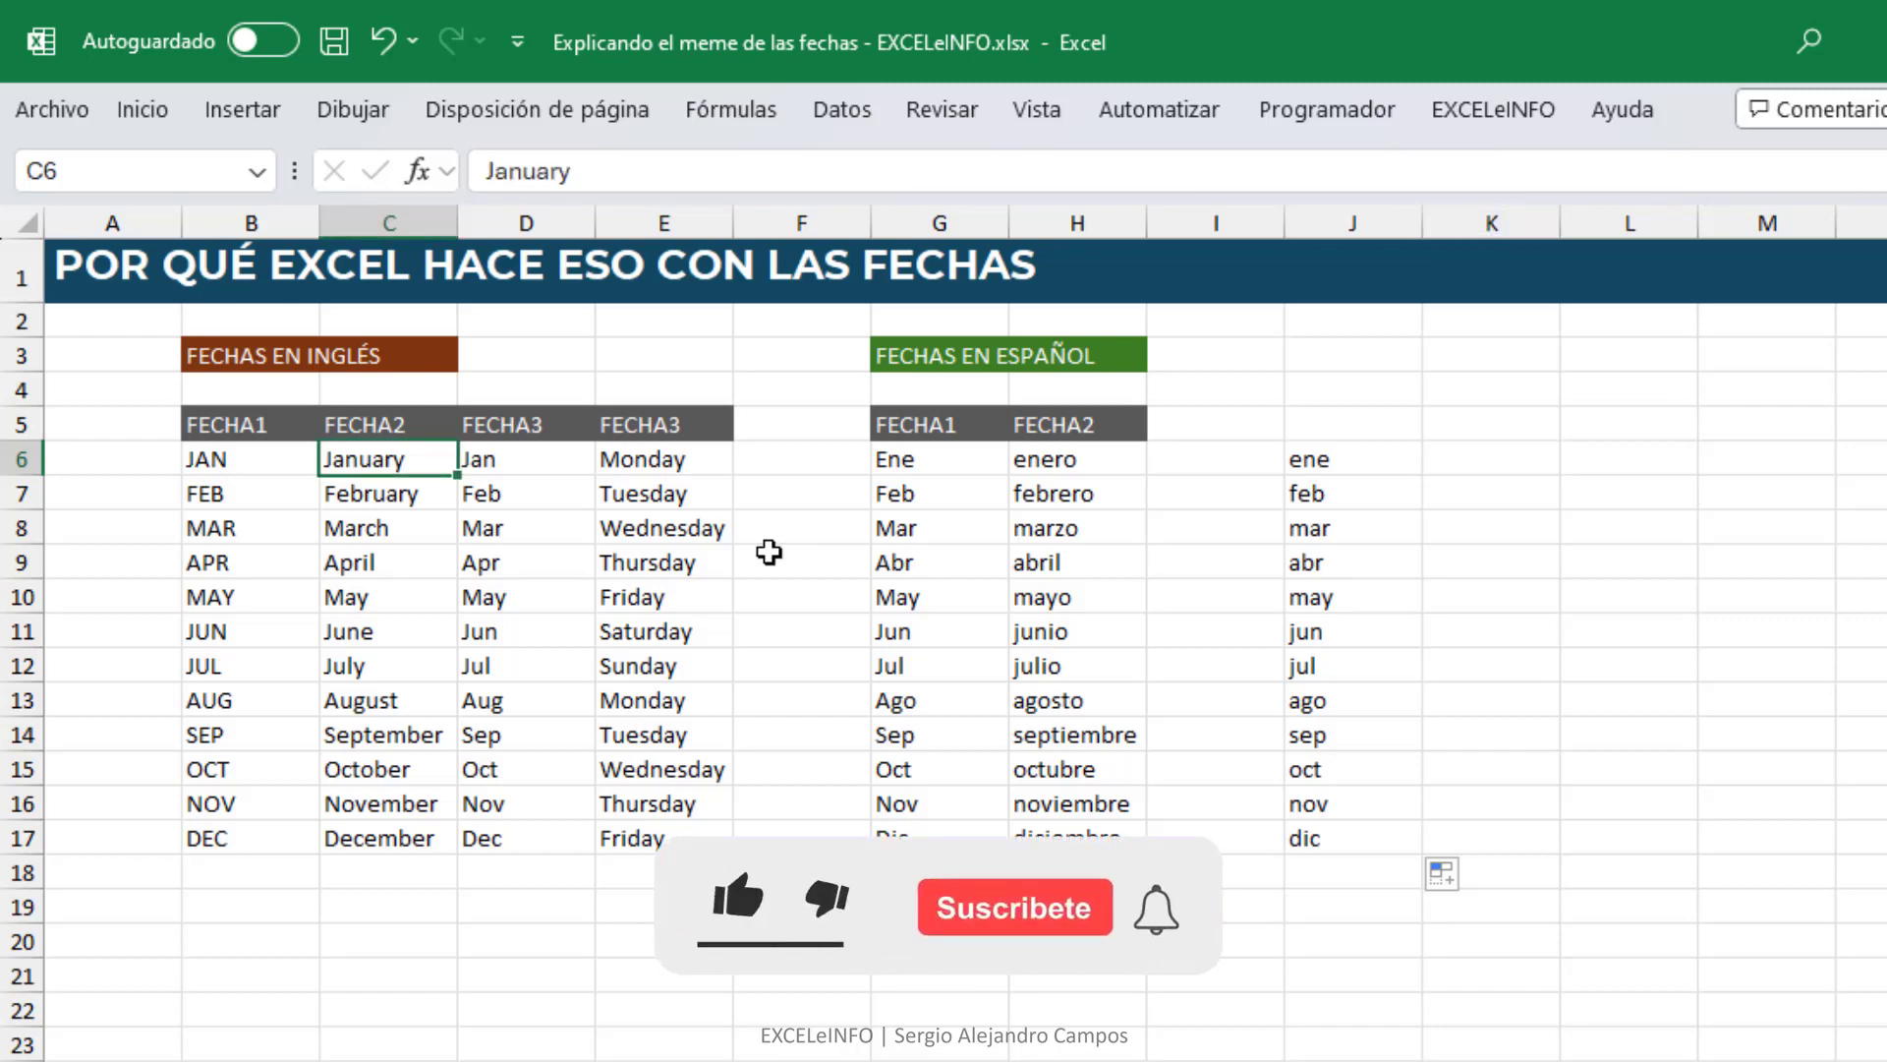